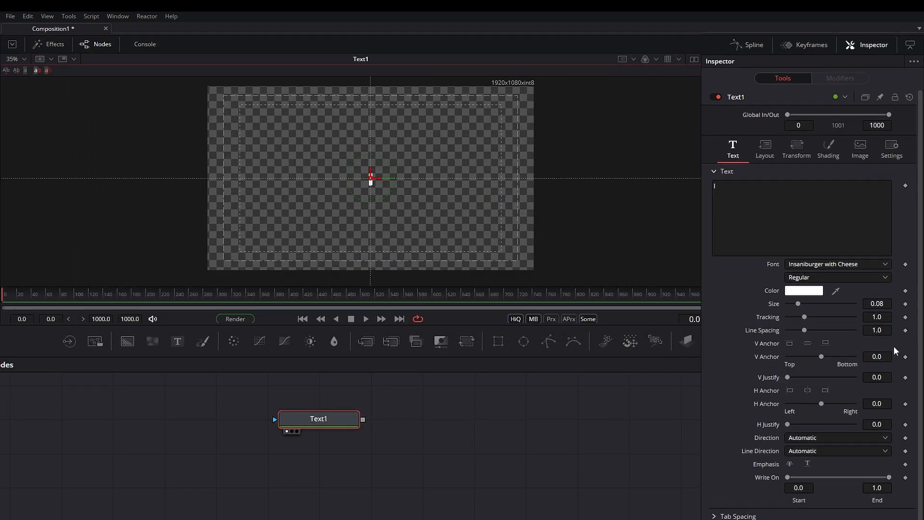
Set the letter I's text size to 0.1811 and its colour to yellow (#ffec00).
drag(809, 280, 820, 283)
drag(776, 385, 781, 388)
click(770, 364)
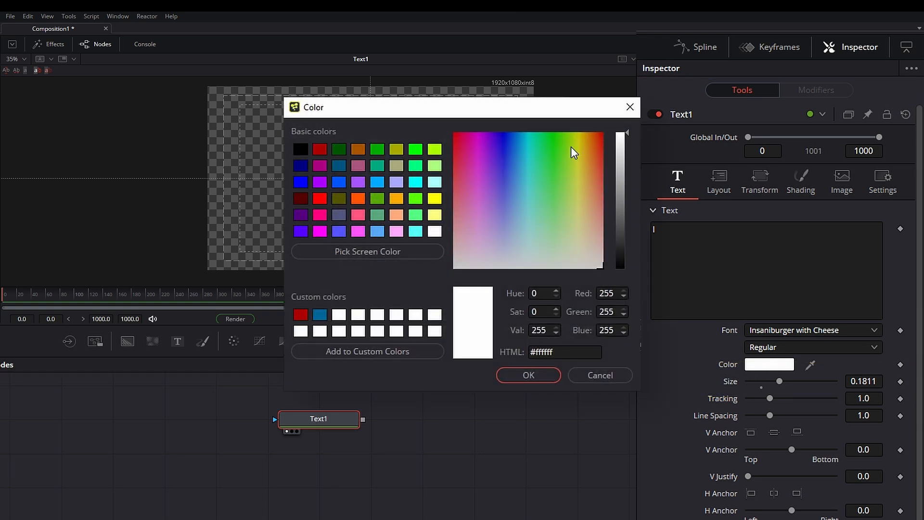
drag(578, 155, 585, 138)
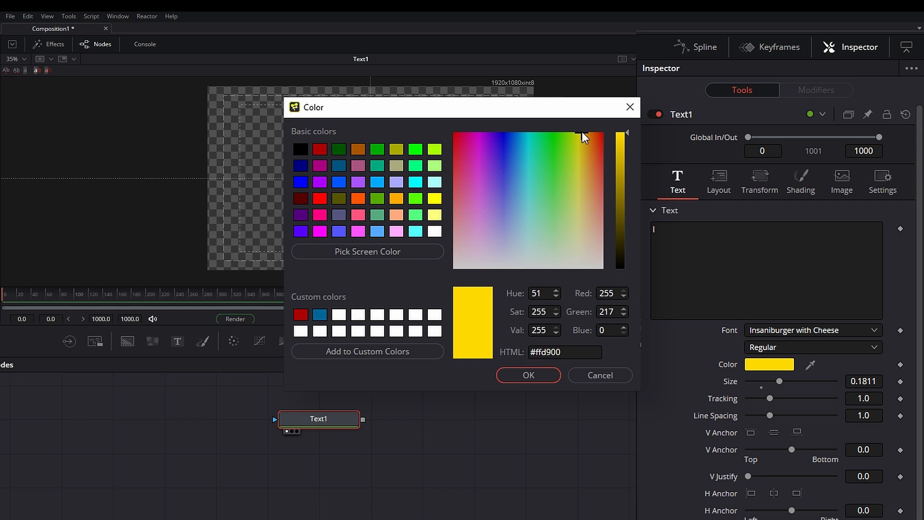
click(529, 375)
Duplicate the Text1 node twice, keeping its font, size and yellow colour.
click(323, 422)
key(ctrl+c)
click(407, 420)
key(ctrl+v)
key(ctrl+v)
Change the first copy's text to Love and the second copy's text to Earth.
click(411, 421)
drag(756, 228, 653, 229)
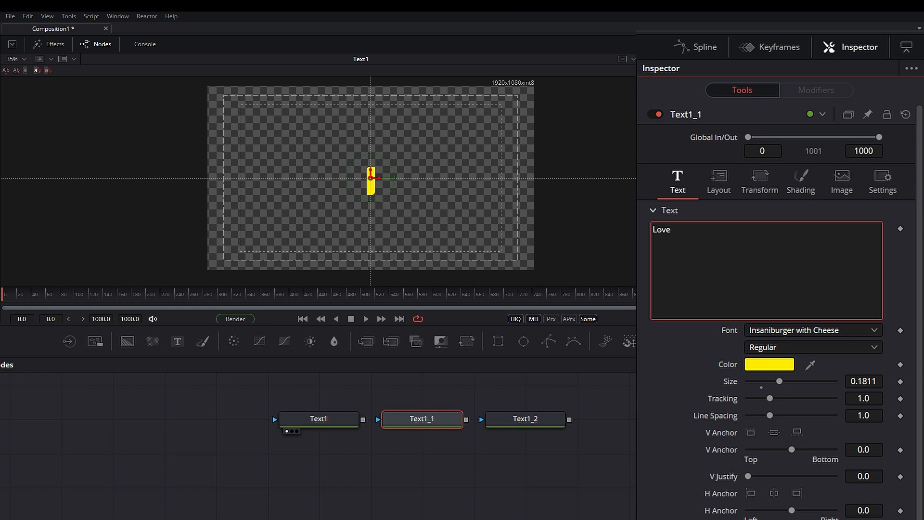
click(563, 421)
drag(776, 259, 652, 229)
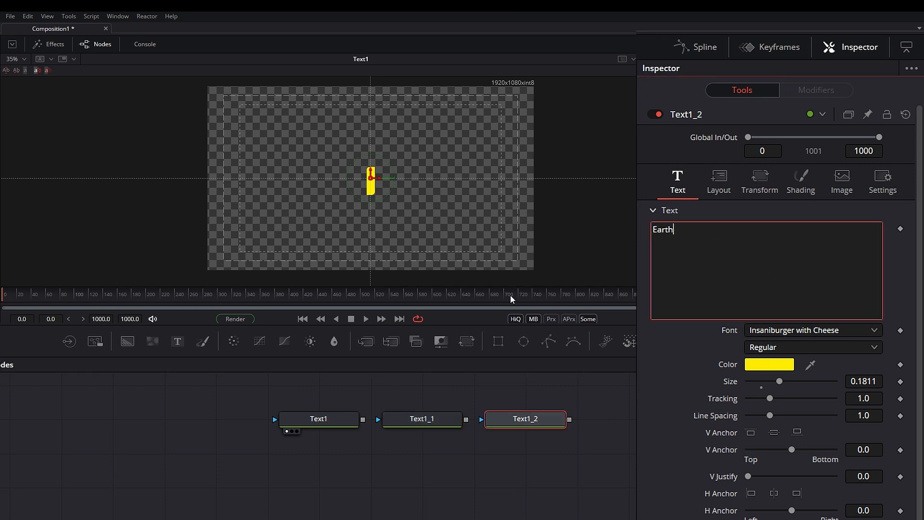
Add a MultiMerge node below the text nodes and connect a new Background node with alpha 0.0 as its background.
click(446, 421)
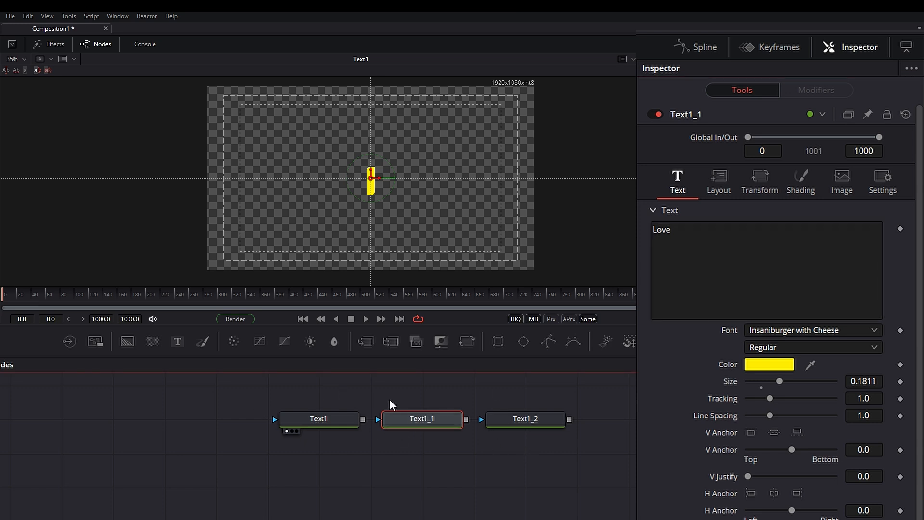
drag(396, 342, 438, 495)
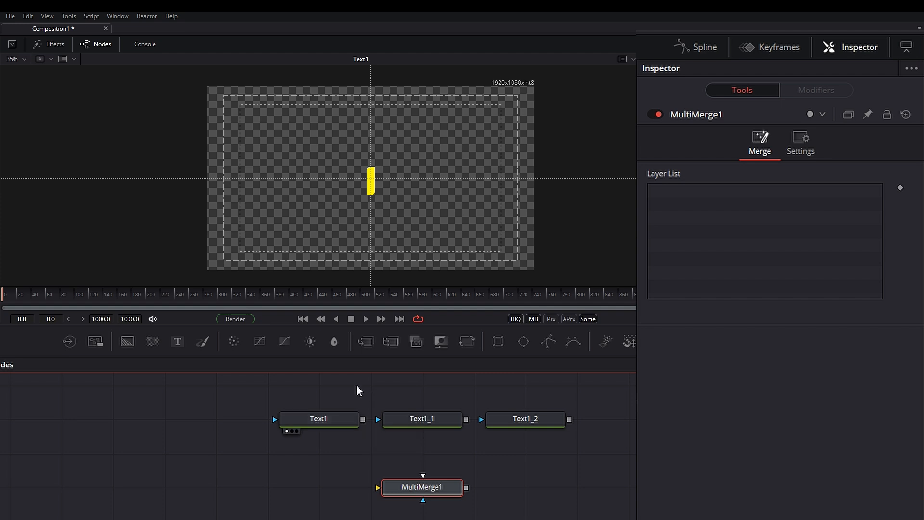
drag(134, 339, 273, 486)
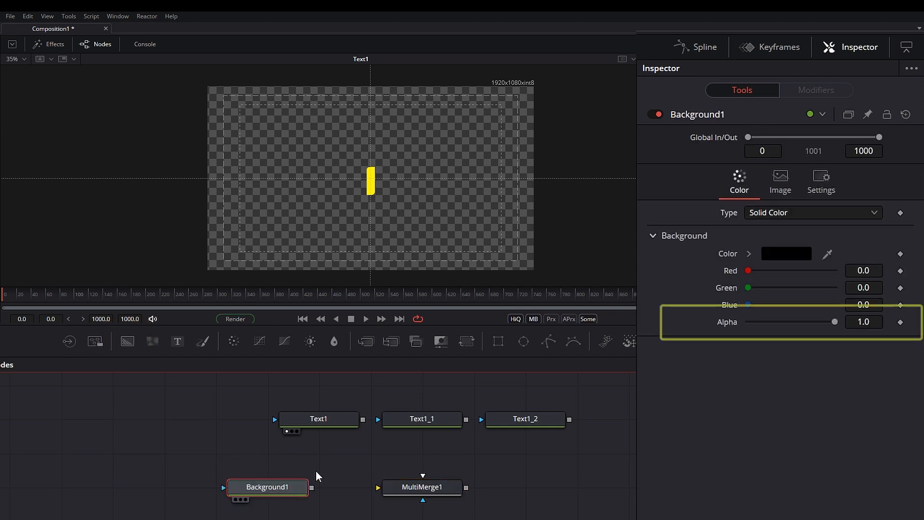
drag(837, 322, 746, 322)
drag(311, 488, 417, 492)
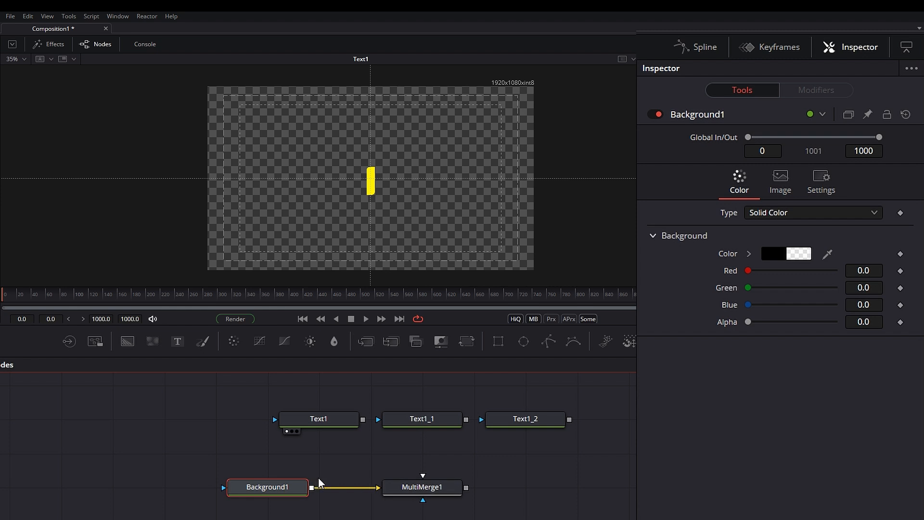
Connect the outputs of all three text nodes to the MultiMerge node as layers.
click(406, 487)
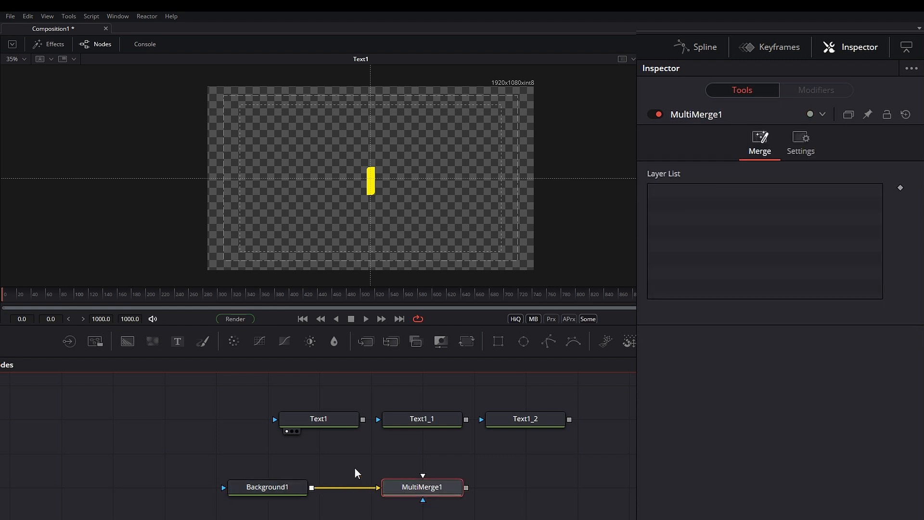
drag(365, 423, 403, 475)
drag(466, 419, 443, 475)
drag(570, 424, 466, 488)
Rename the Text1 node as I and the Text1_1 node as Love.
click(330, 424)
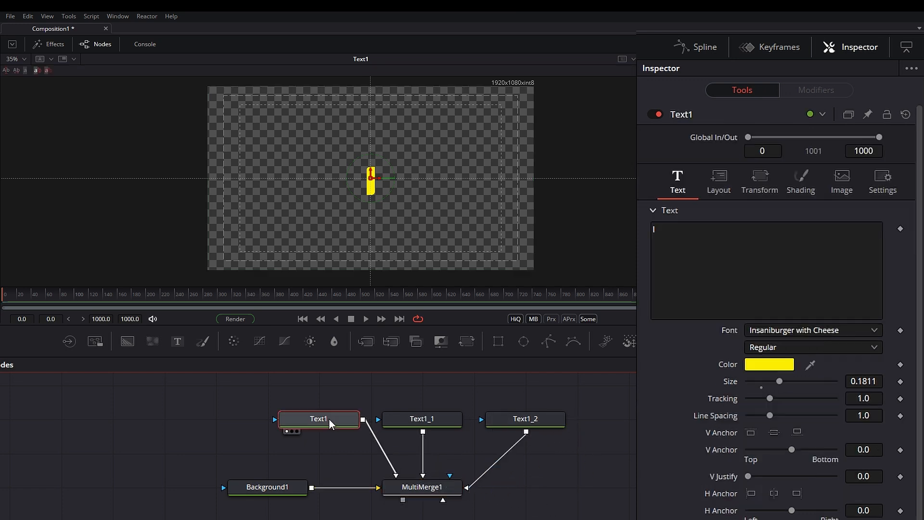
key(F2)
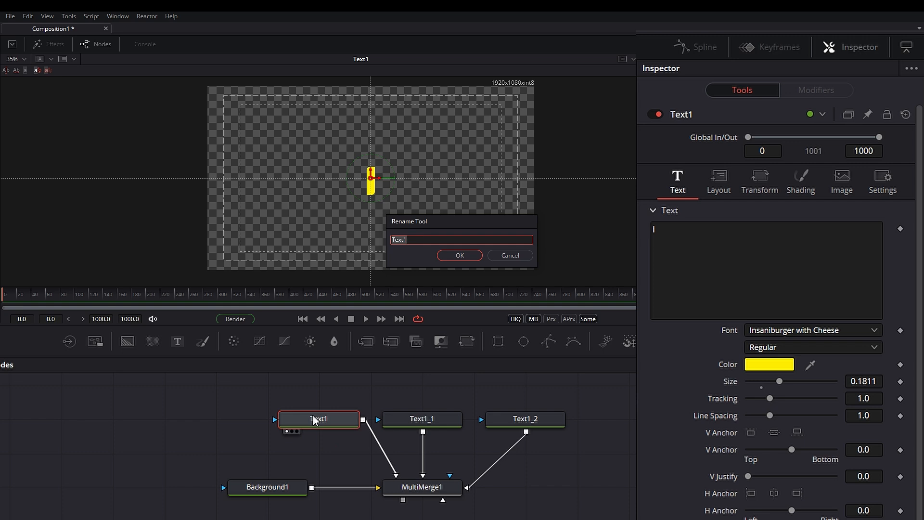
key(BackSpace)
click(452, 257)
click(441, 419)
key(F2)
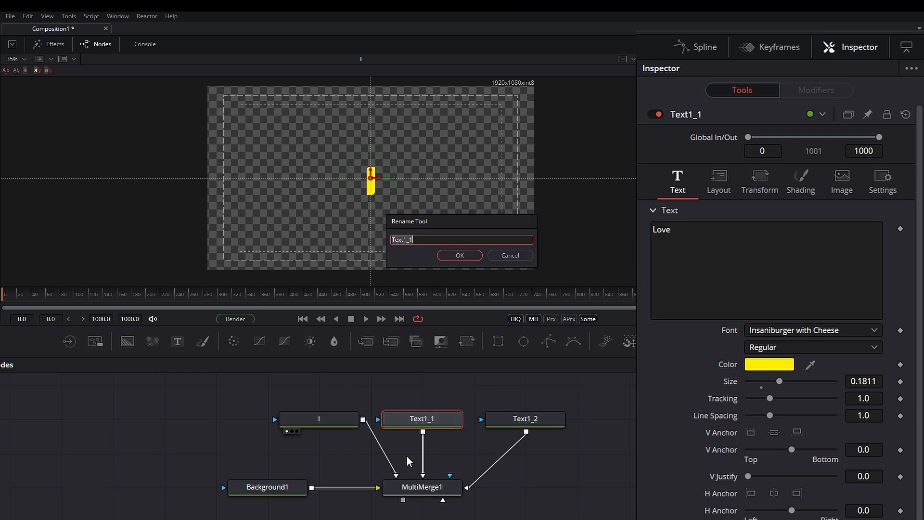
text(Lo)
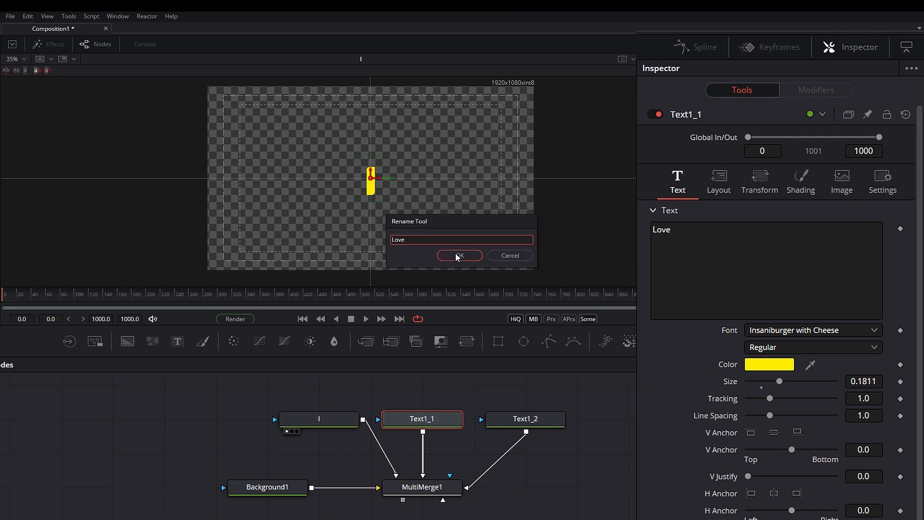
text(ve)
click(458, 255)
Rename the Text1_2 node as Earth.
click(546, 417)
key(F2)
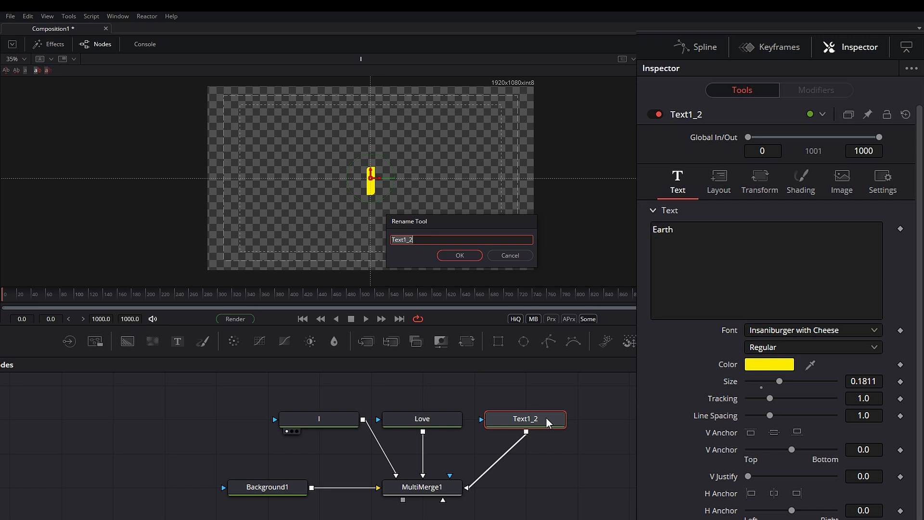
text(Earth)
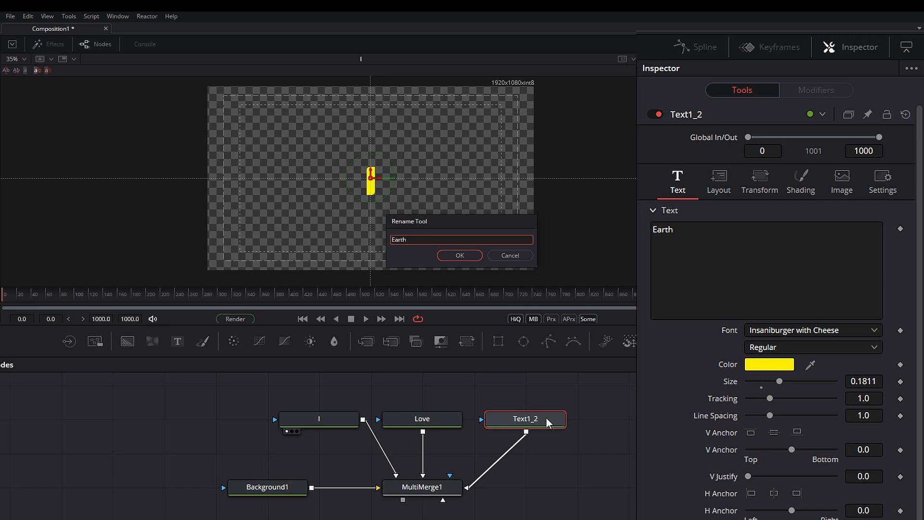
click(458, 256)
Show the MultiMerge output in the viewer and bring up its layer list.
key(1)
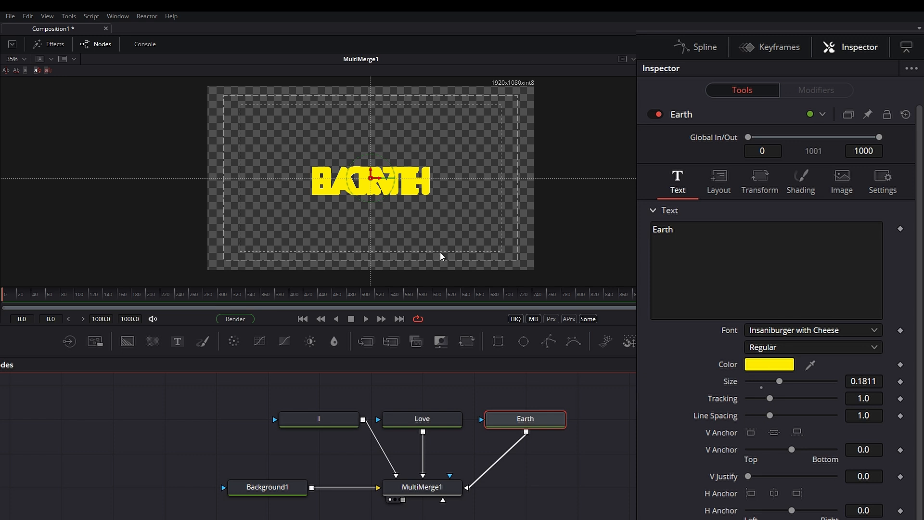
click(319, 418)
click(423, 488)
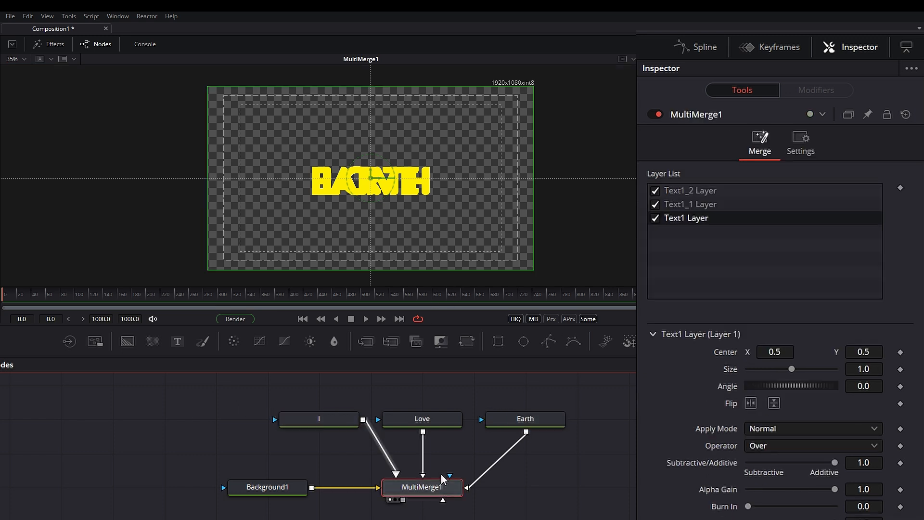
Move the word I upward by setting its layout Center Y to 0.712.
click(330, 418)
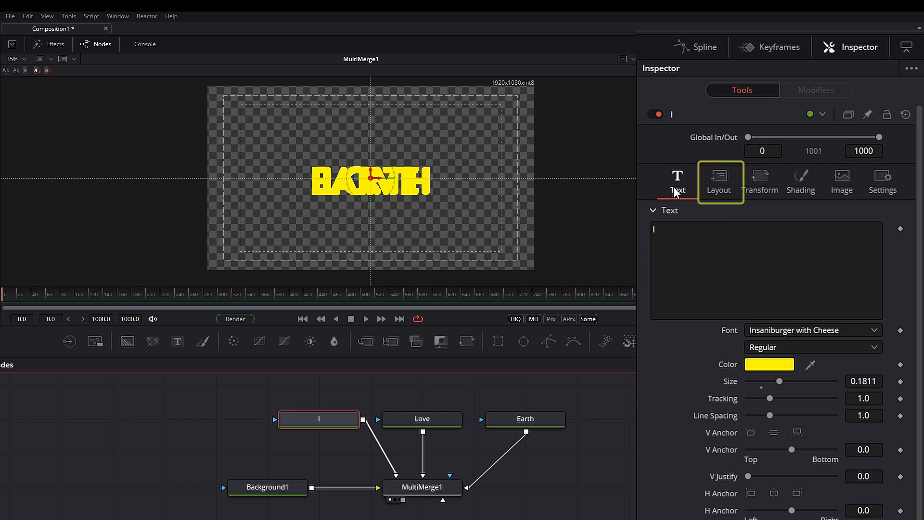
click(721, 180)
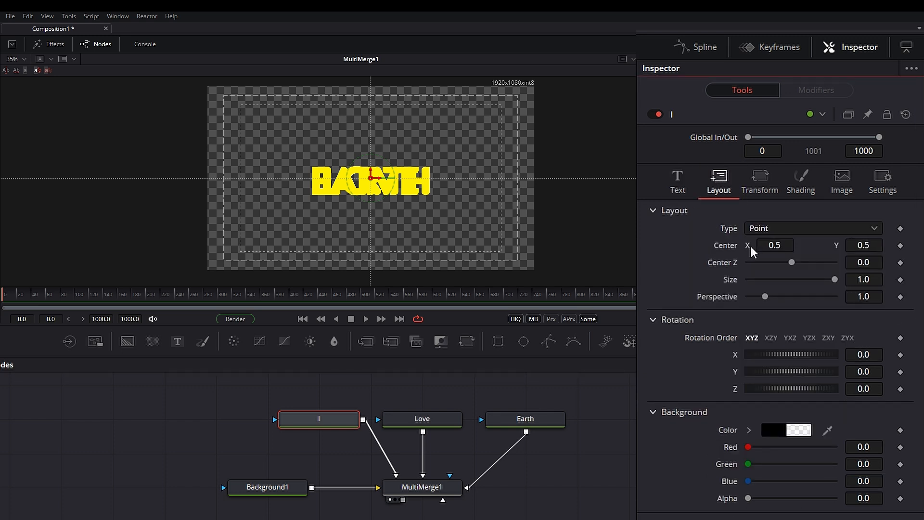
drag(852, 246, 913, 247)
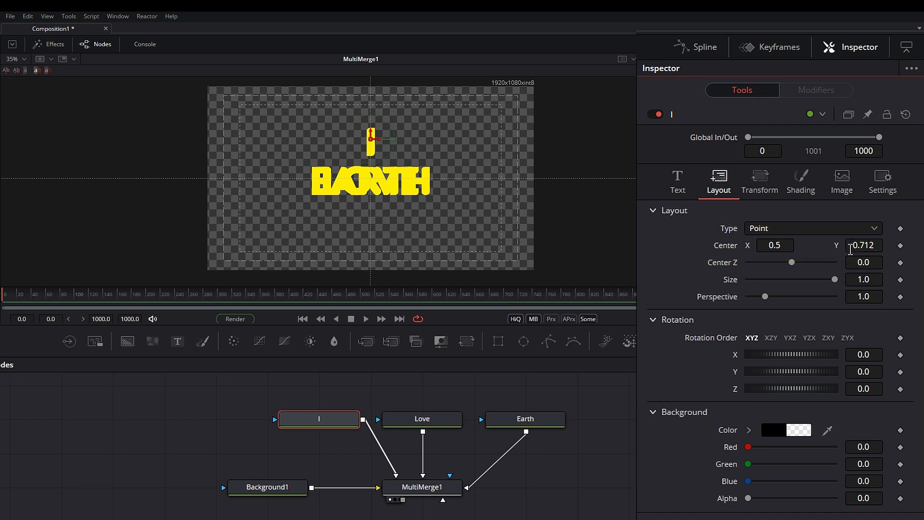
Move the word Earth downward by setting its layout Center Y to 0.265.
click(525, 419)
click(724, 178)
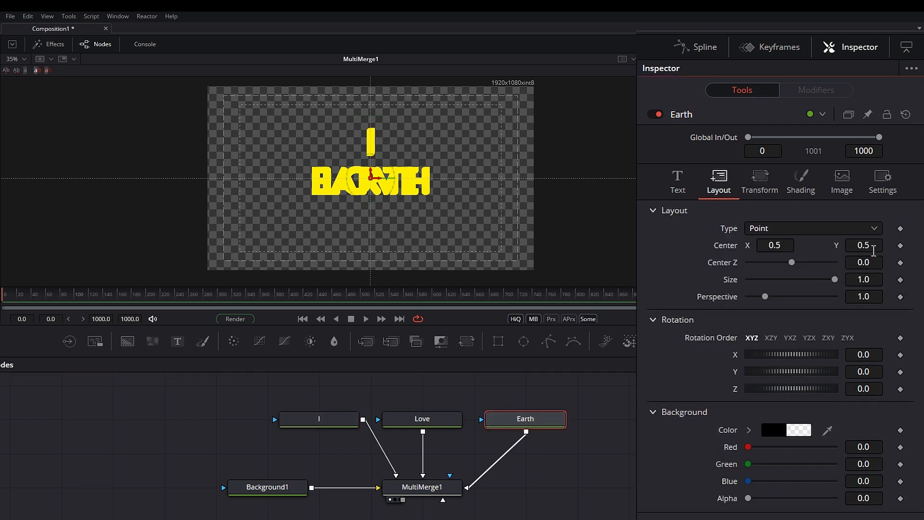
drag(872, 252, 871, 252)
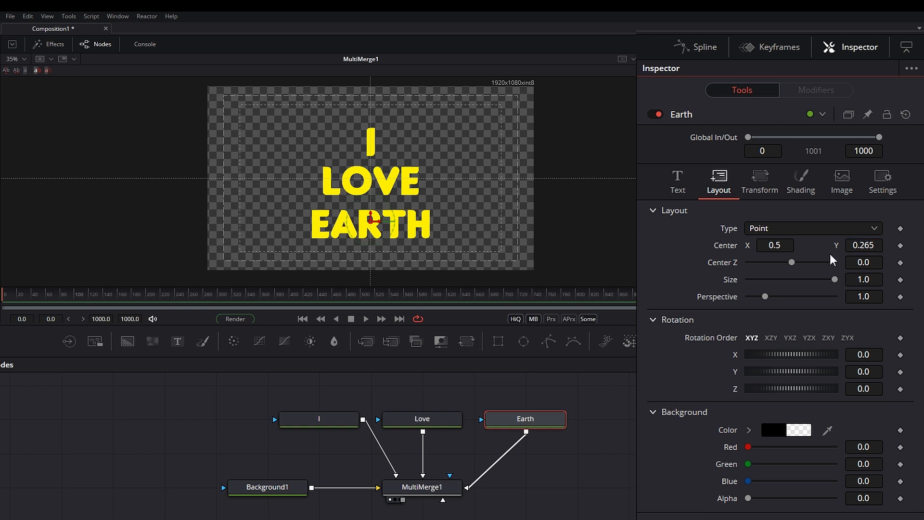
Recolour the Love text with the red saved among the custom colours.
click(422, 419)
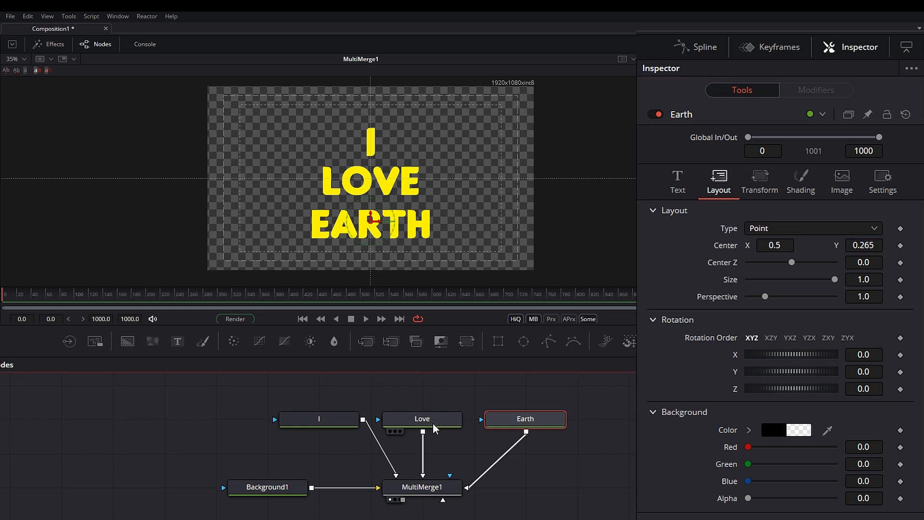
click(782, 365)
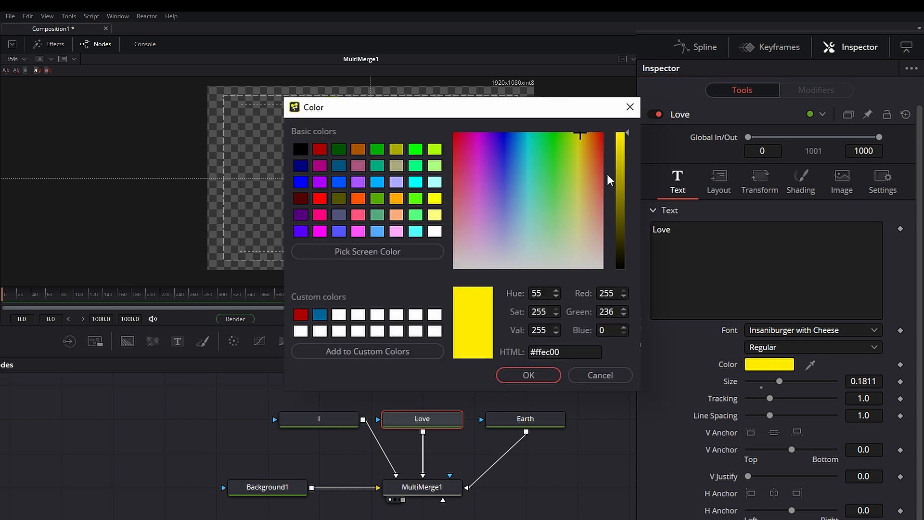
drag(554, 159, 470, 143)
click(300, 315)
click(529, 378)
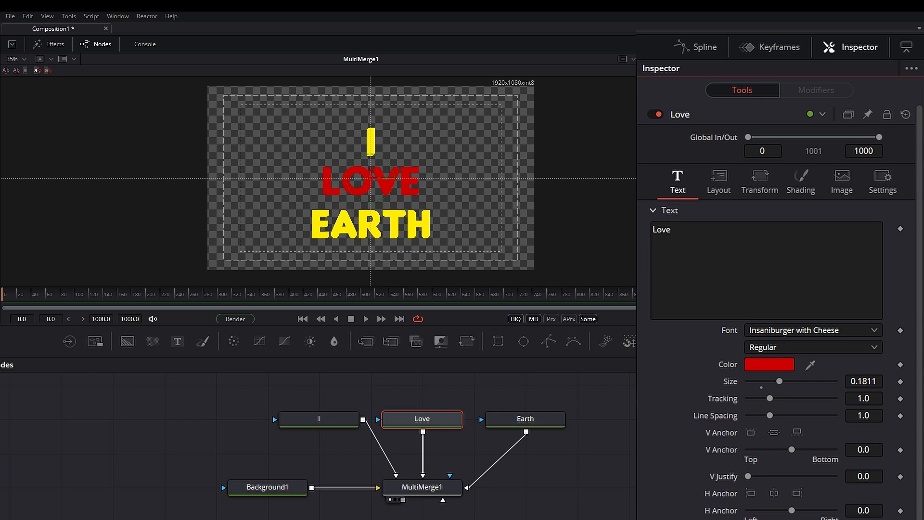
Add a second Background node below the first one and set its colour to blue (#0062ff).
drag(501, 458, 524, 426)
click(487, 499)
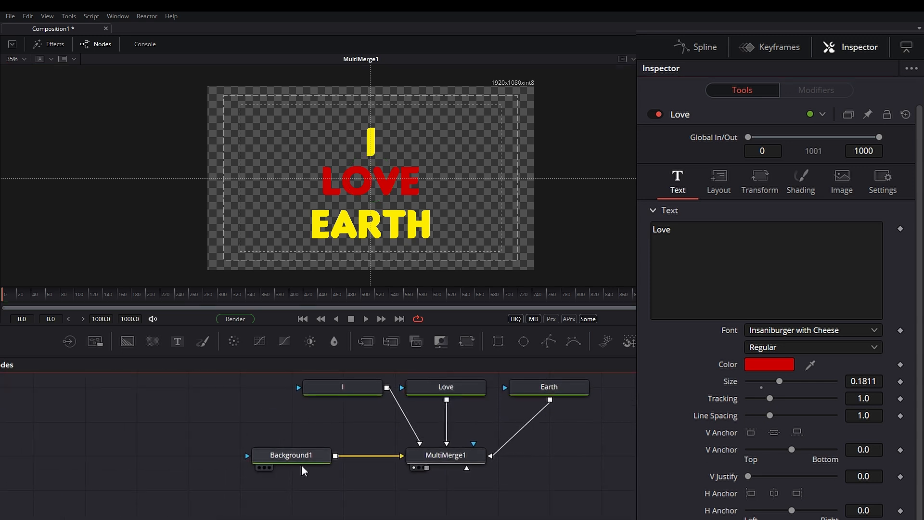
drag(126, 342, 308, 503)
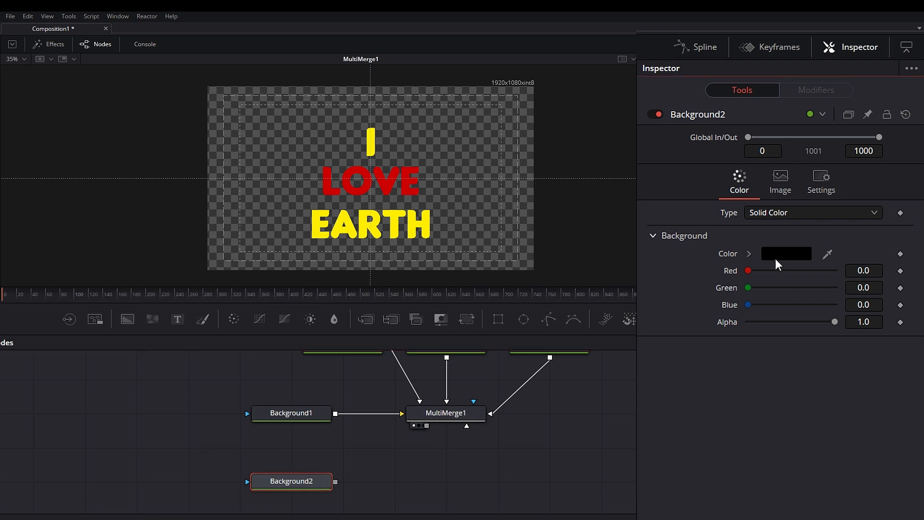
click(776, 257)
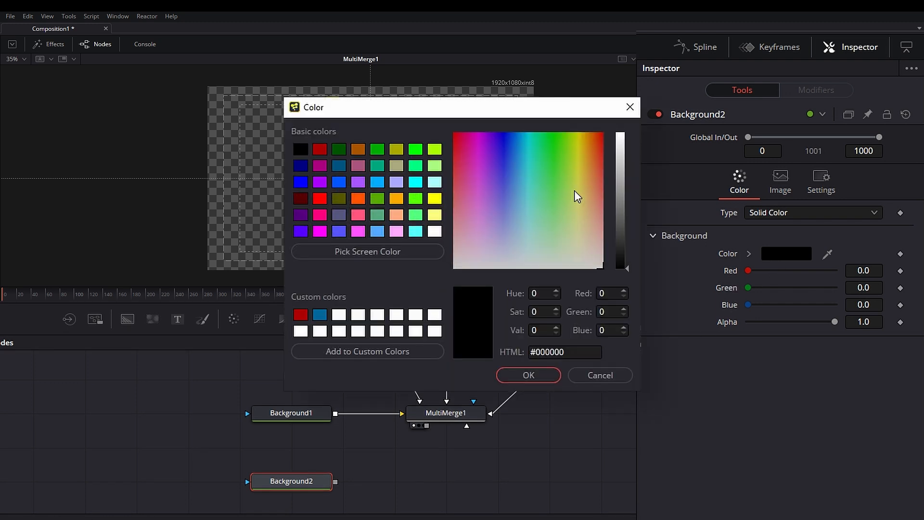
drag(585, 134, 518, 132)
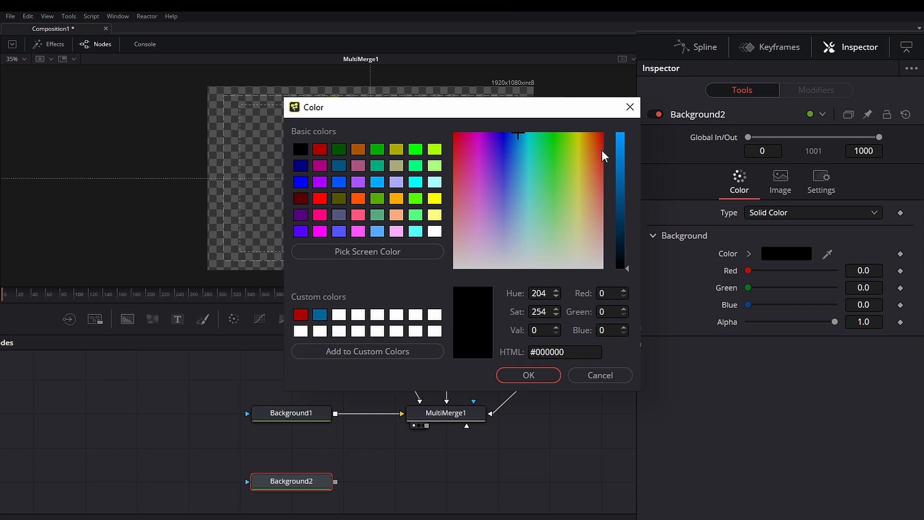
click(620, 134)
click(513, 134)
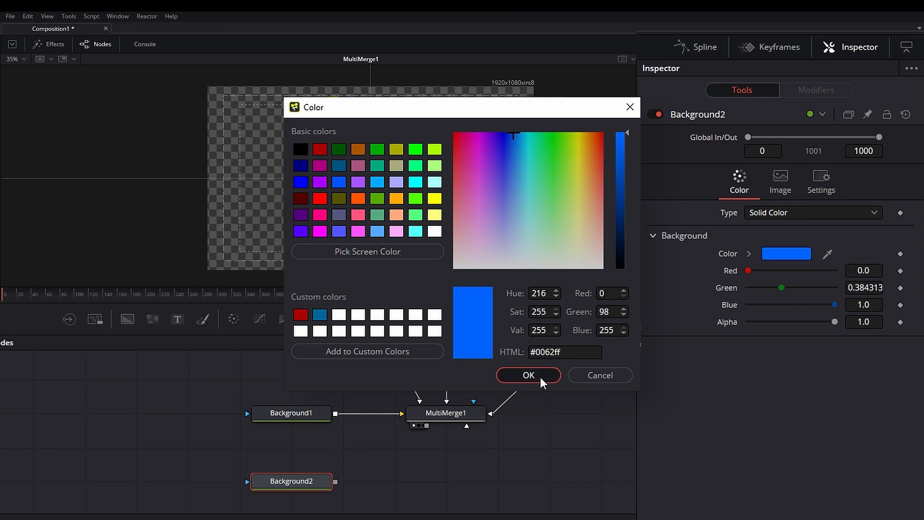
click(538, 376)
Add a Merge node with the blue background behind the MultiMerge output, and display the result in the viewer.
drag(387, 336, 442, 483)
drag(336, 485, 458, 483)
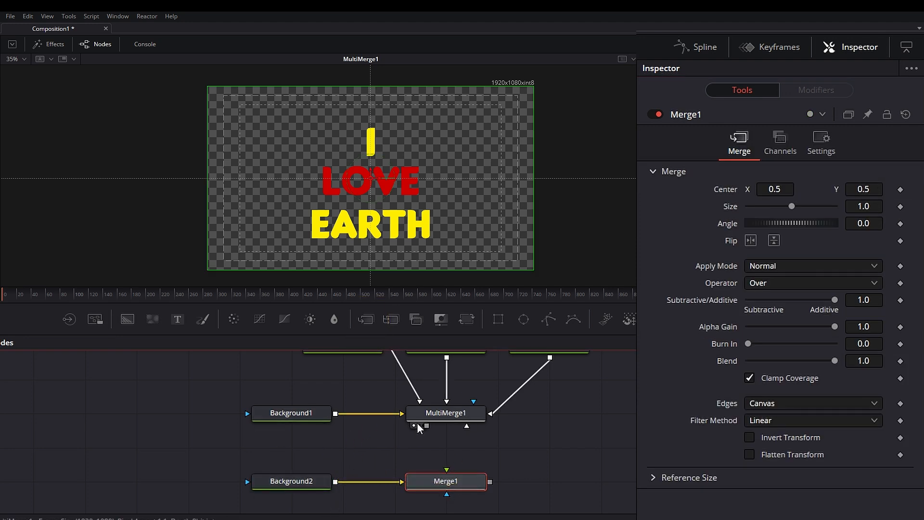
drag(427, 426, 446, 479)
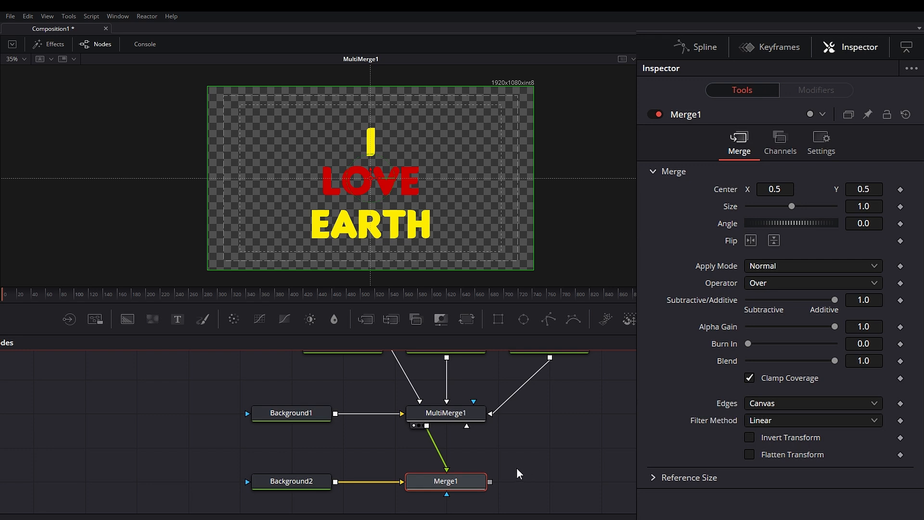
drag(517, 468, 476, 466)
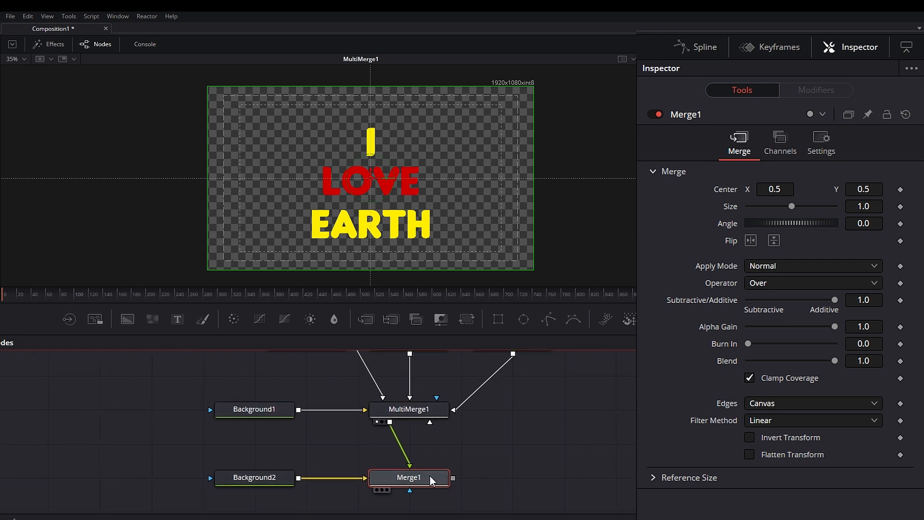
drag(428, 483, 382, 236)
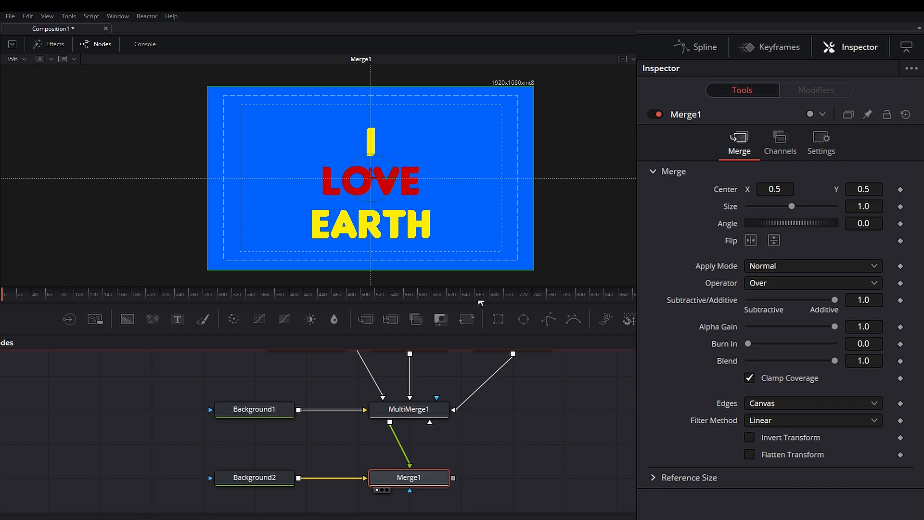
drag(529, 437, 532, 443)
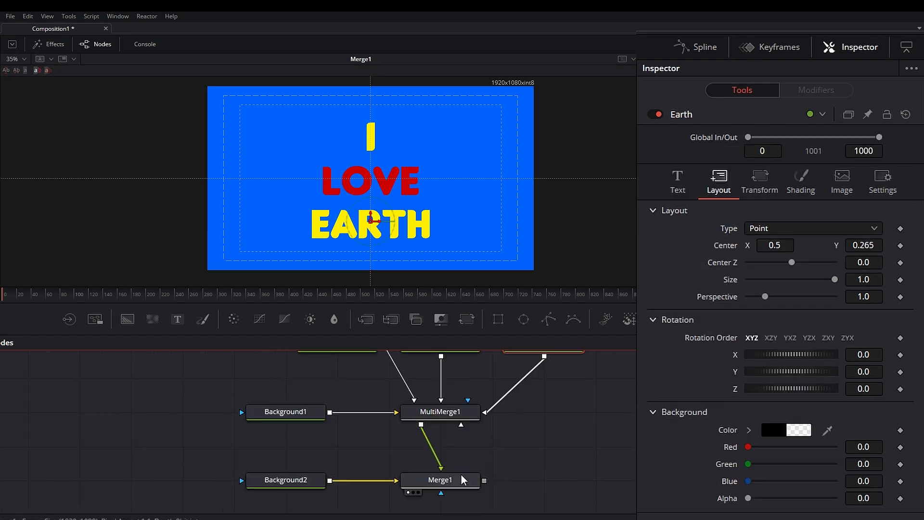
Enlarge the merged text over the blue background and adjust its vertical center in the Merge1 node.
click(462, 476)
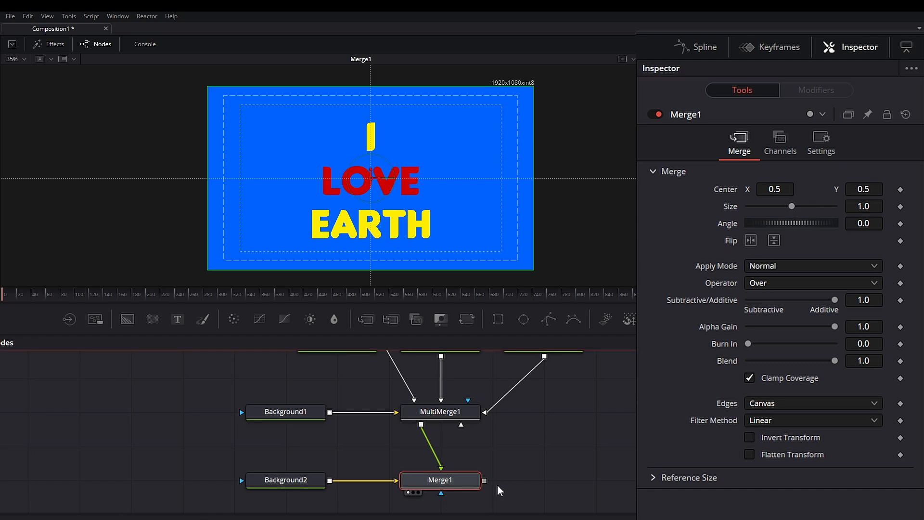
drag(792, 207, 796, 210)
drag(858, 189, 871, 189)
drag(881, 144, 880, 144)
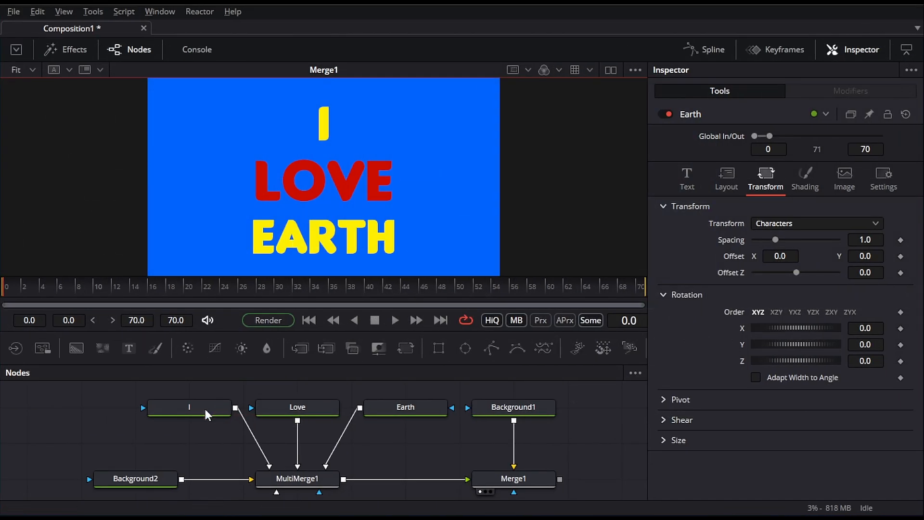
Add an inverted Rectangle mask to the I text node, widened to about 0.64 and moved down to a Center Y of about 0.34.
drag(233, 441, 262, 470)
drag(438, 348, 231, 448)
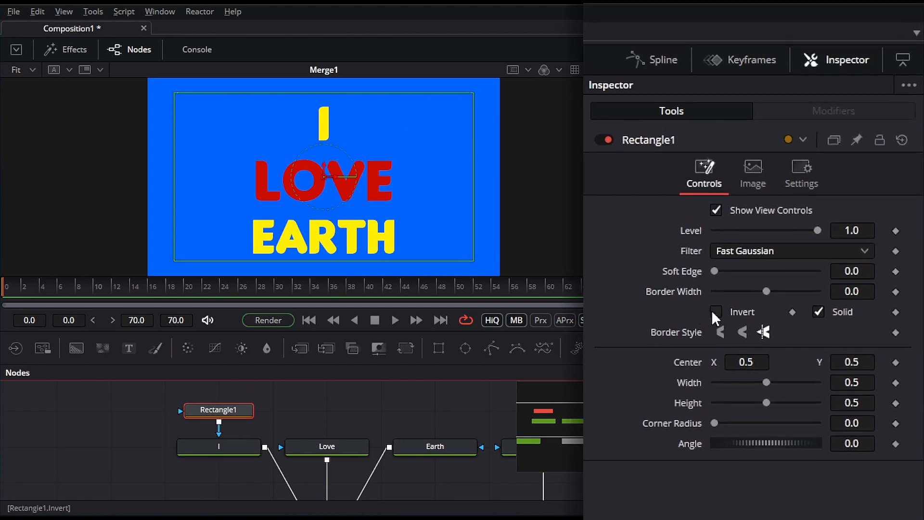
click(715, 313)
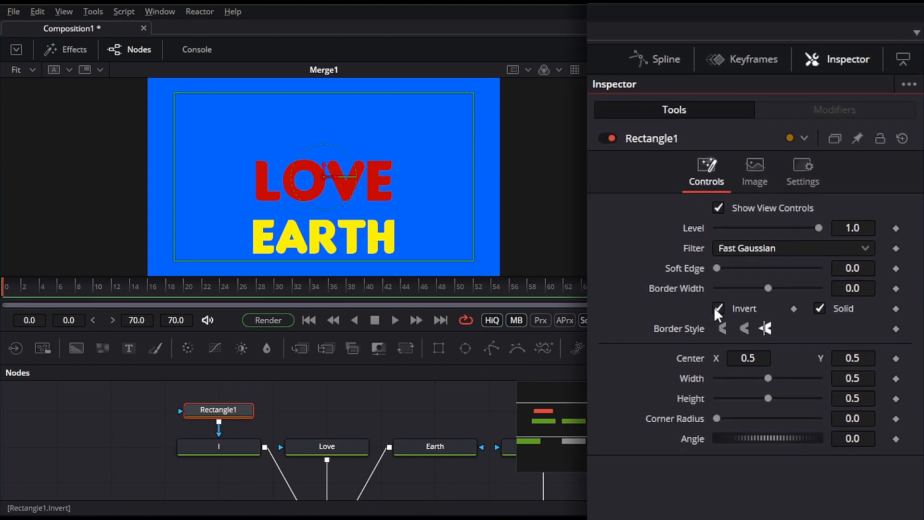
drag(478, 174, 517, 181)
drag(322, 170, 341, 223)
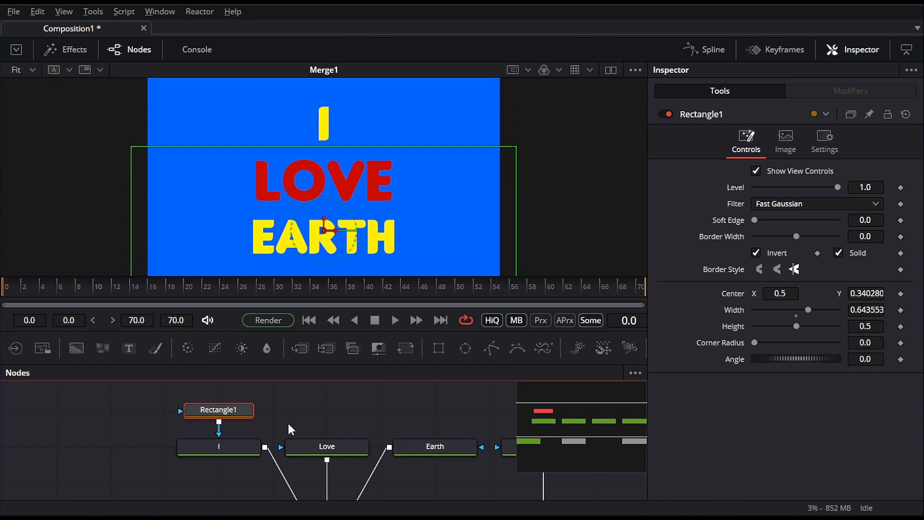
Keyframe the I text's character Offset Y at 0.0 on frame 10 and -0.077 on frame 0, and preview the motion.
click(241, 445)
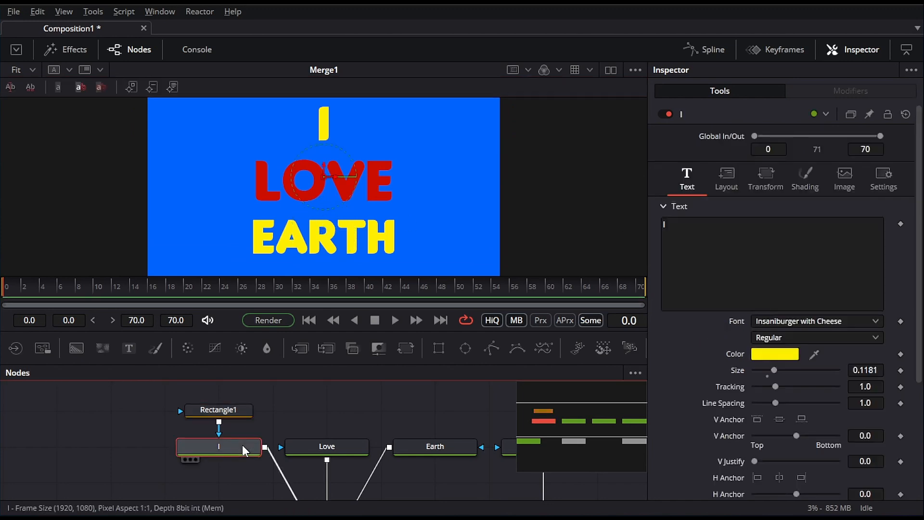
click(766, 188)
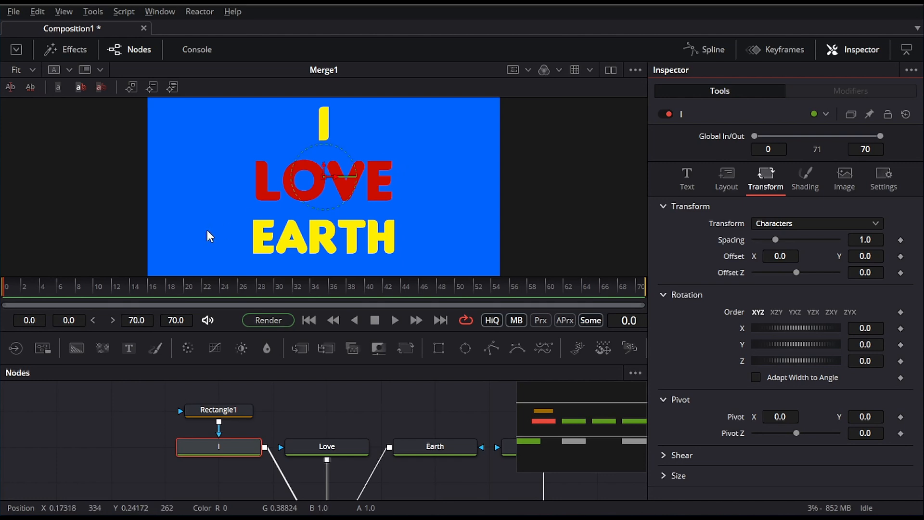
click(95, 286)
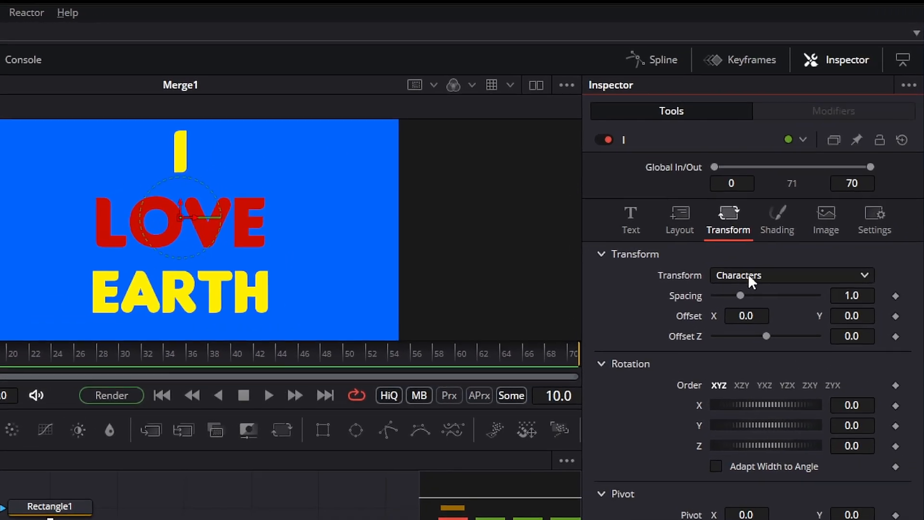
click(895, 315)
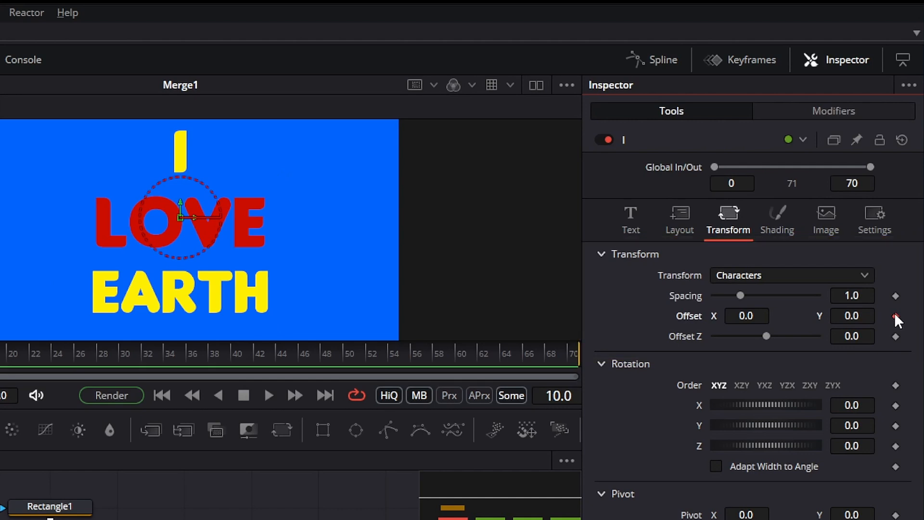
key(Left)
key(Home)
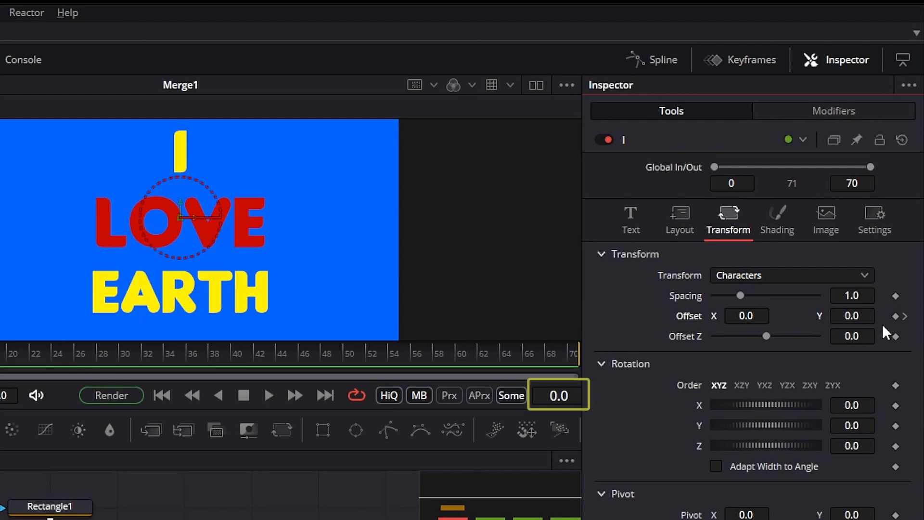
click(896, 316)
drag(853, 316, 844, 315)
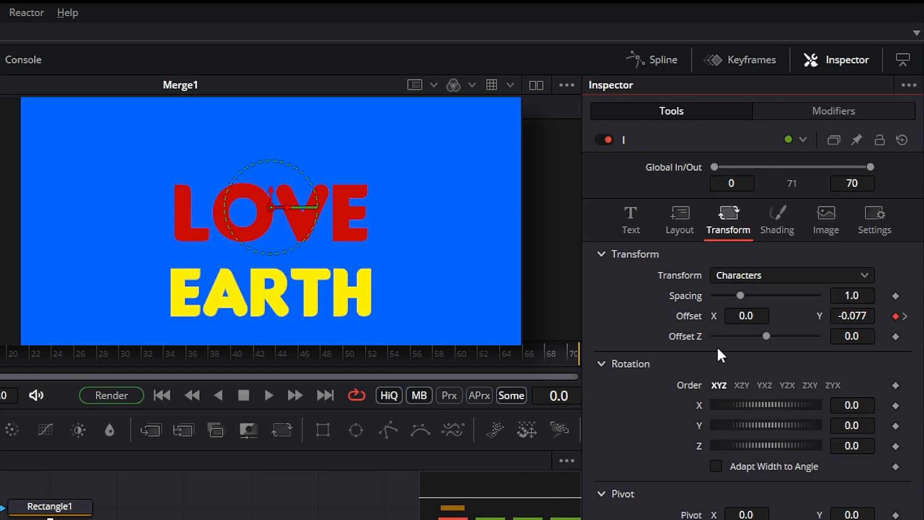
click(269, 395)
click(244, 396)
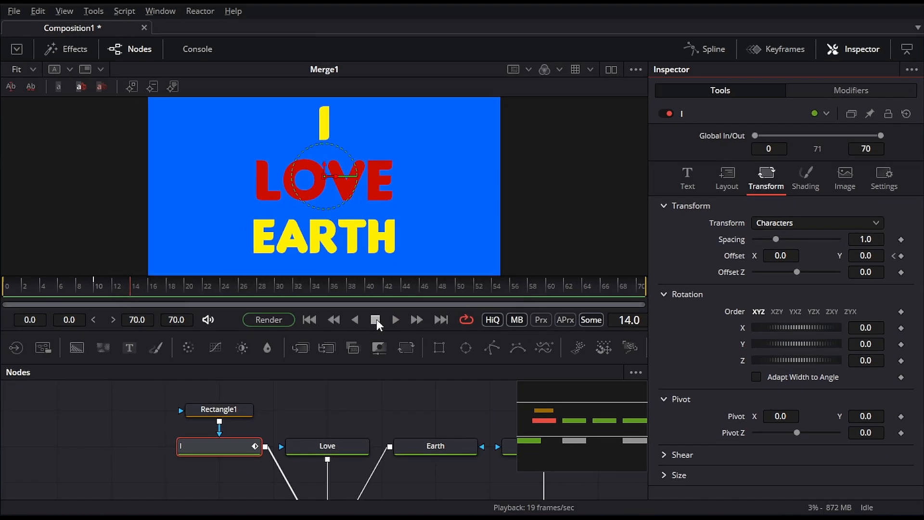
Open the Spline editor showing only the selected I tool, and enable and fit its Displacement curve.
click(237, 448)
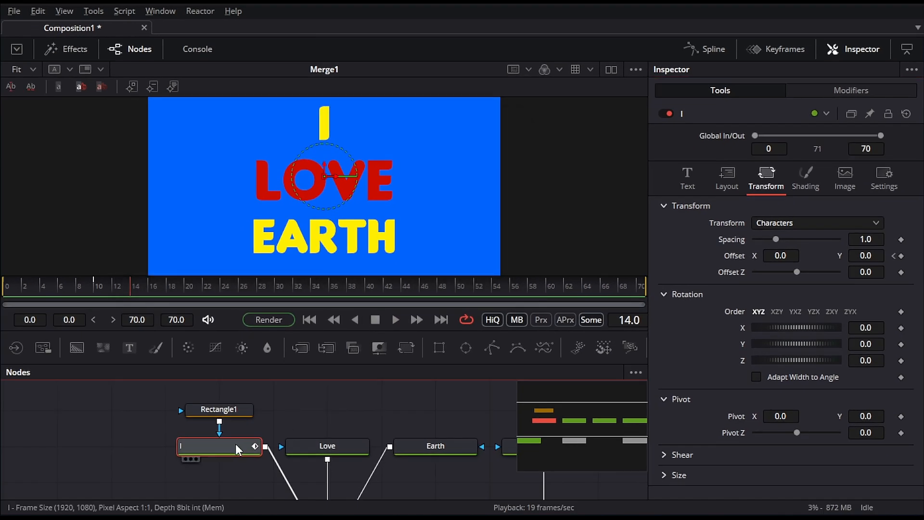
click(715, 50)
click(907, 49)
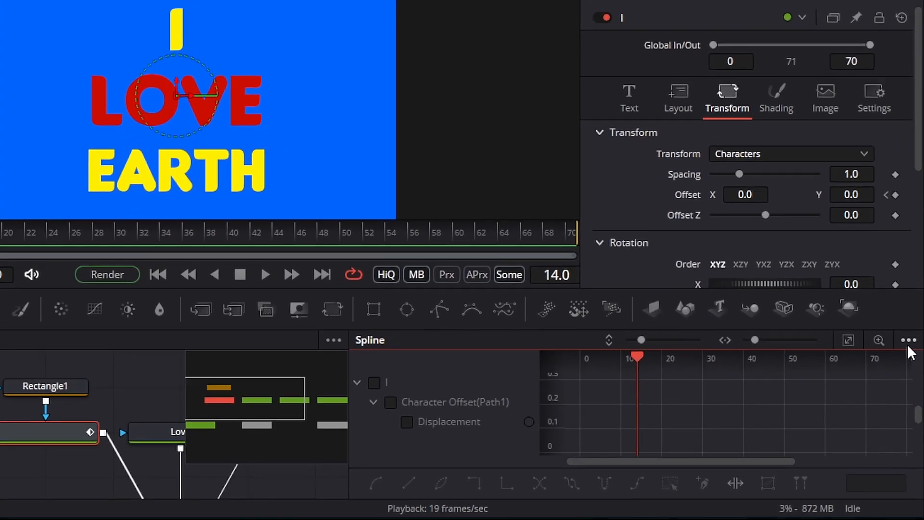
click(909, 340)
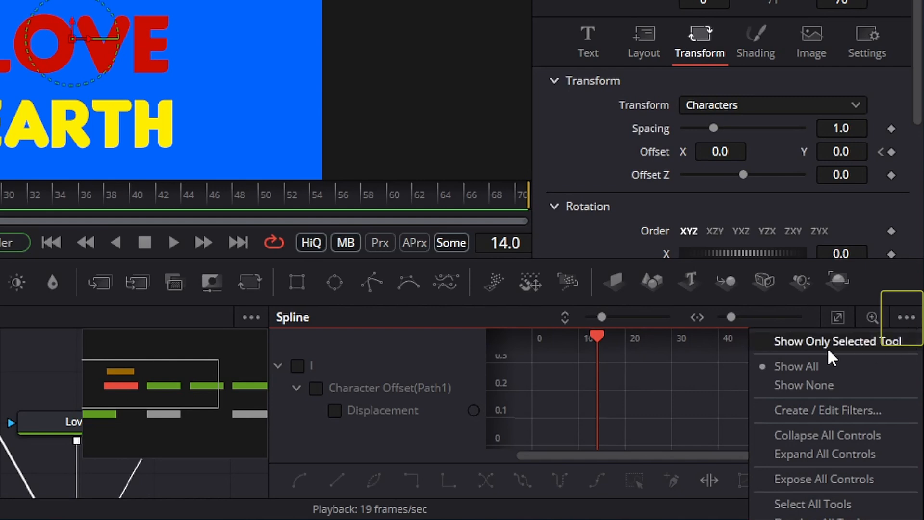
click(864, 341)
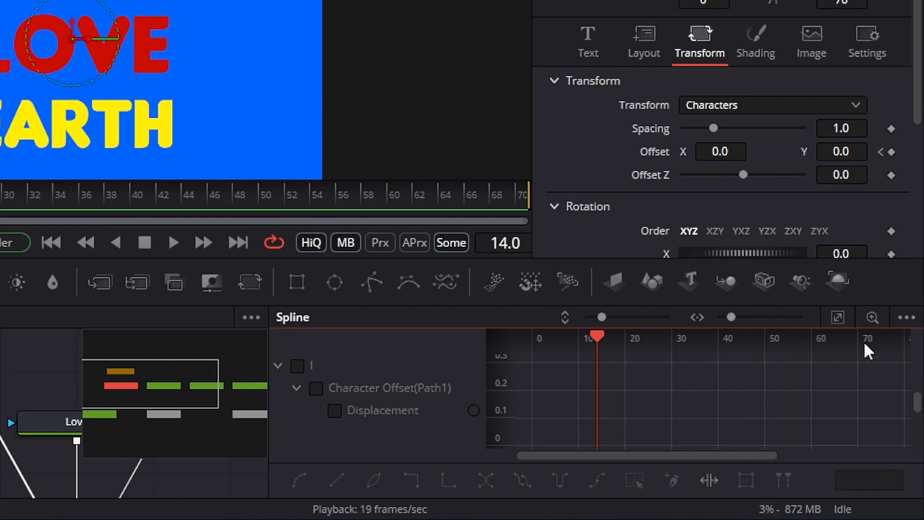
click(300, 366)
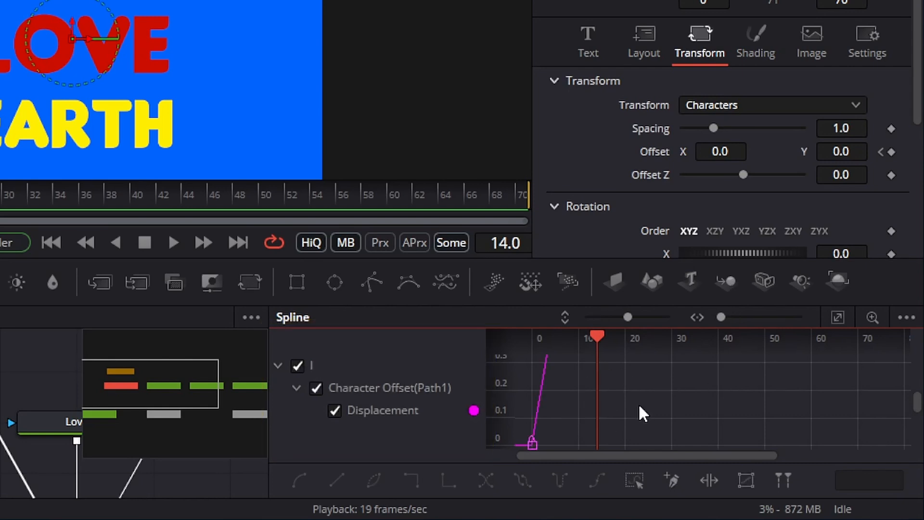
click(837, 319)
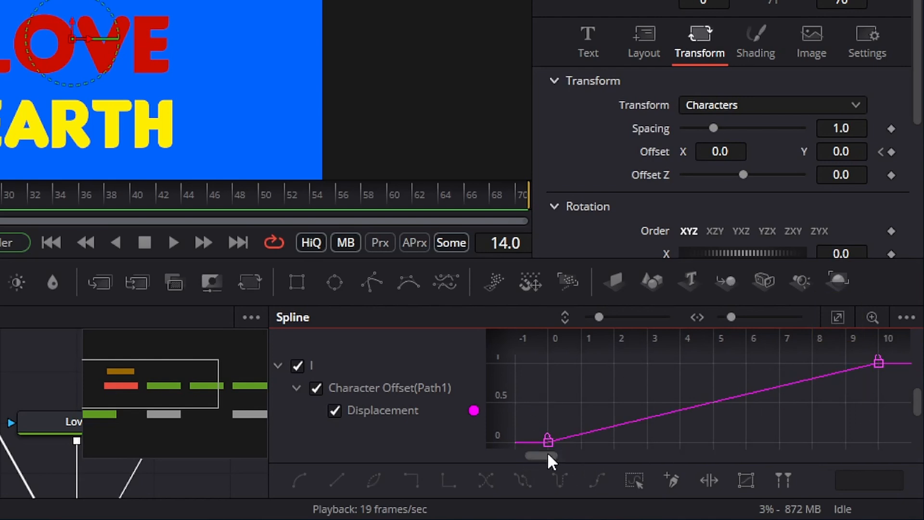
Apply Out Cubic easing to both Displacement keyframes of the I text, play the result, and close the Spline editor.
drag(532, 357, 889, 452)
right_click(579, 400)
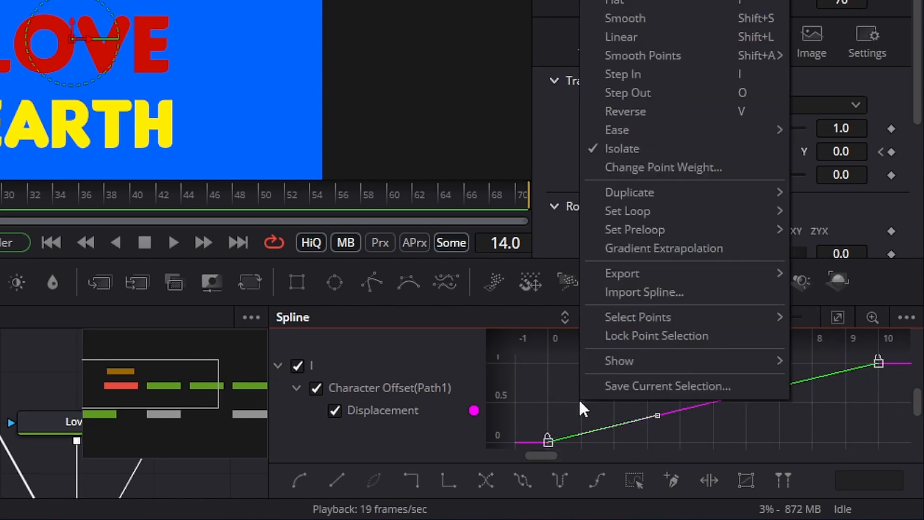
mouse_move(650, 143)
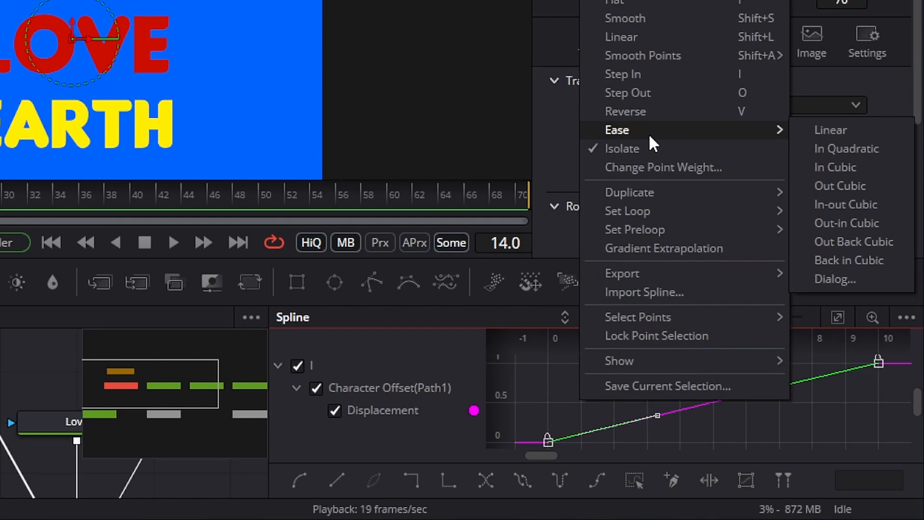
click(846, 185)
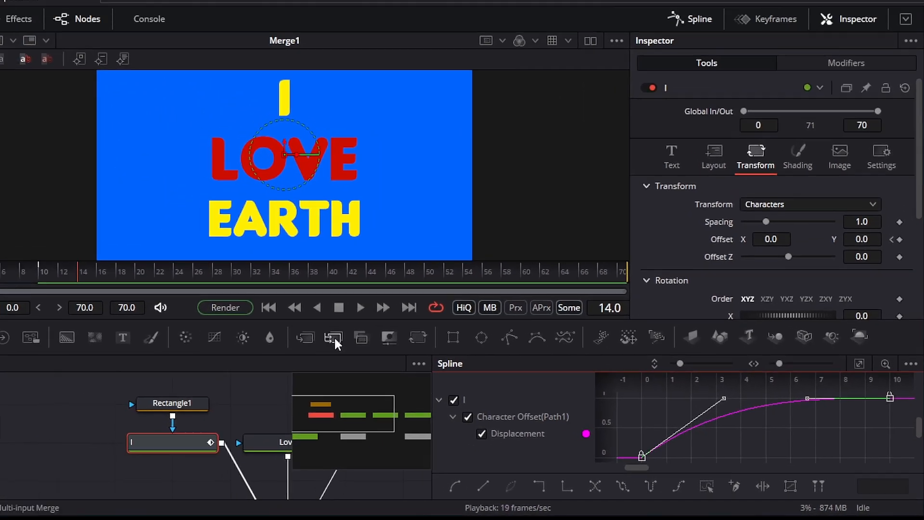
click(51, 242)
click(395, 320)
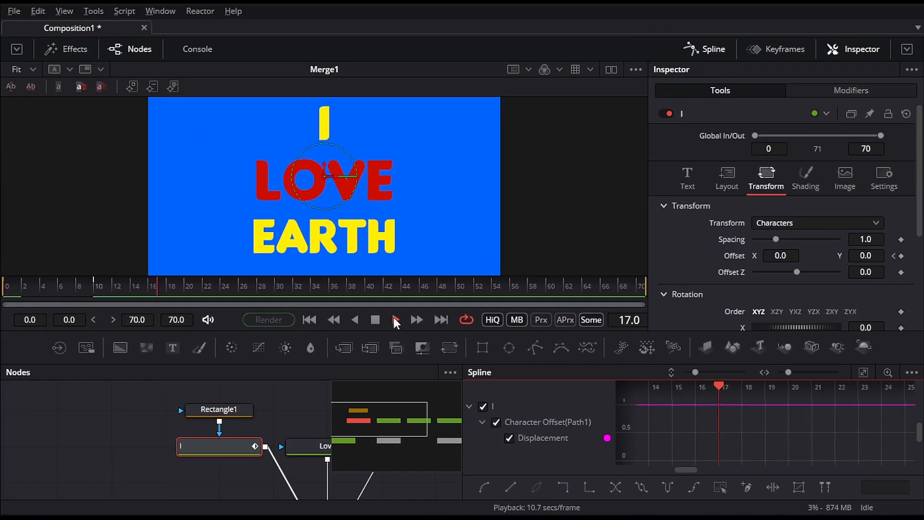
click(380, 319)
click(311, 320)
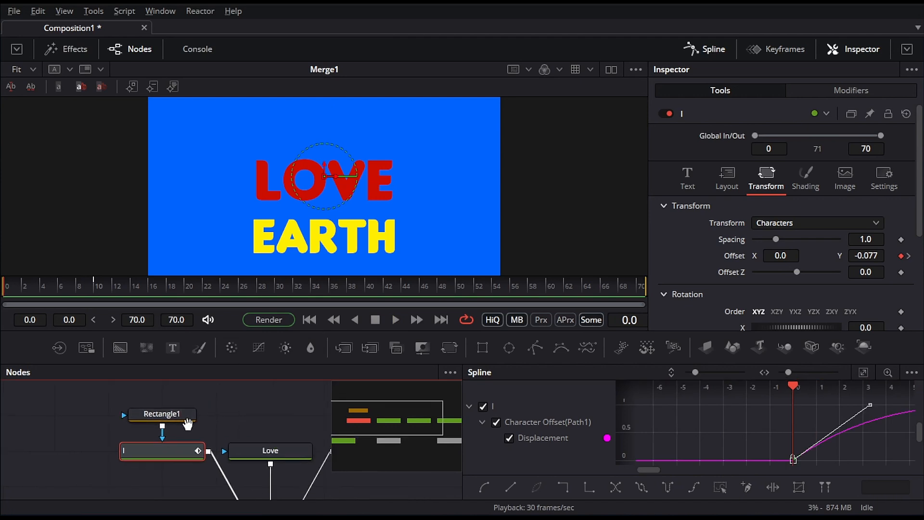
click(704, 48)
Duplicate the Rectangle1 mask twice and connect the copies as masks to the Love and Earth text nodes.
click(120, 409)
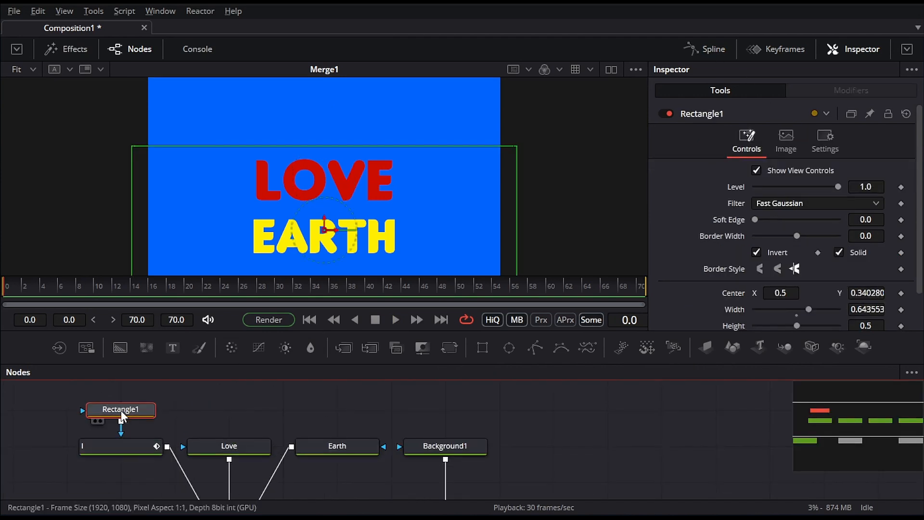
key(ctrl+c)
key(ctrl+v)
key(ctrl+v)
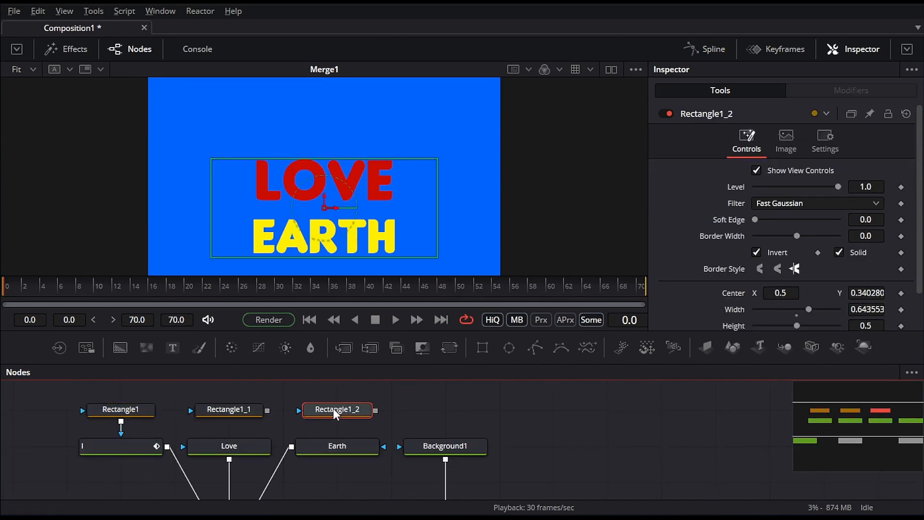
drag(267, 410, 230, 448)
drag(376, 410, 362, 455)
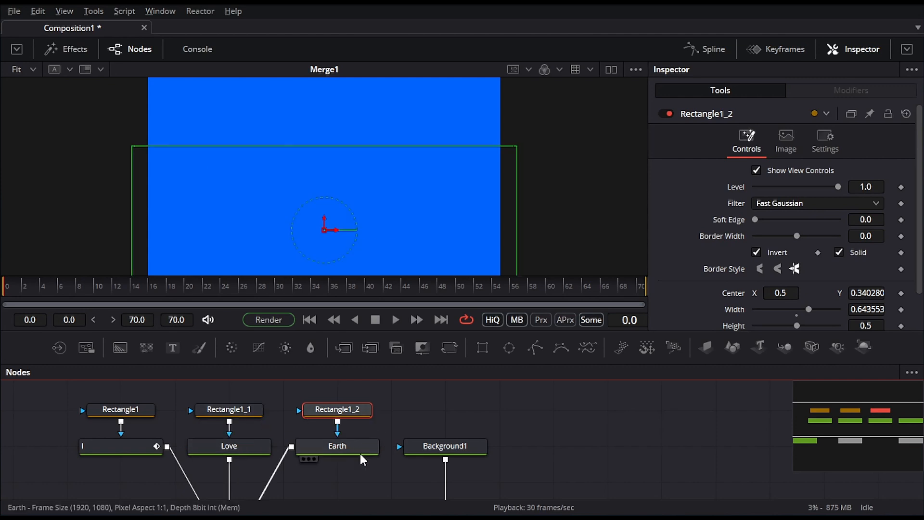
Keyframe the Love text's character offset on frames 10 and 0, with Offset Y at -0.073 on frame 0.
click(241, 450)
click(907, 48)
click(901, 256)
click(95, 289)
click(901, 256)
click(4, 289)
drag(866, 255, 843, 256)
Keyframe the Earth text's character offset on frames 10 and 0, with Offset Y at -0.071 on frame 0.
click(337, 446)
click(901, 256)
click(94, 289)
click(901, 256)
click(4, 289)
click(31, 70)
click(28, 86)
Apply Out Cubic easing to both Displacement keyframes of the Love text in the Spline editor.
click(227, 446)
click(708, 49)
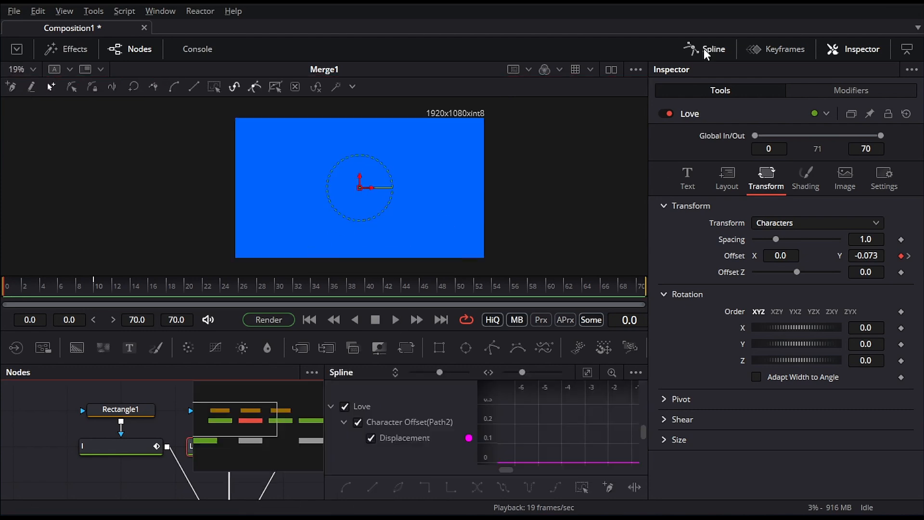
click(863, 372)
drag(643, 400, 912, 473)
right_click(660, 460)
click(739, 255)
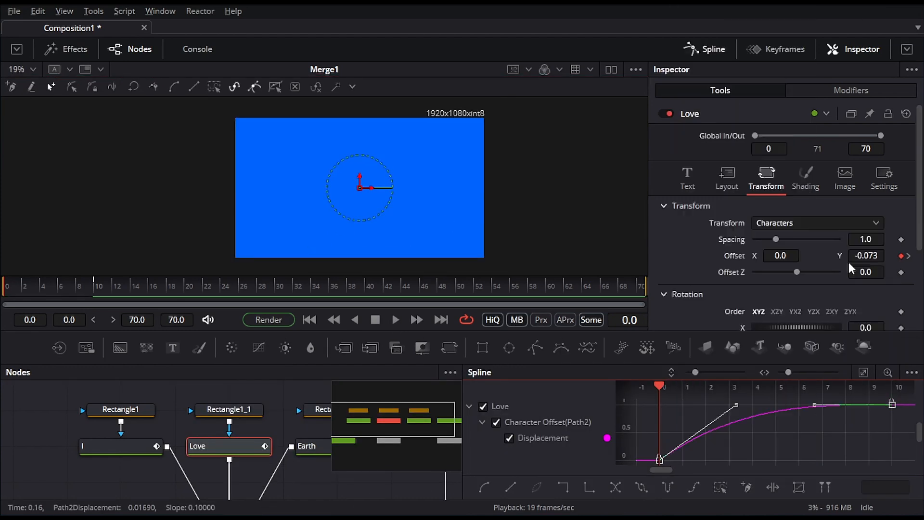
Apply Out Cubic easing to both Displacement keyframes of the Earth text, and close the Spline editor.
click(313, 446)
click(483, 406)
click(863, 372)
drag(642, 400, 900, 471)
right_click(660, 459)
mouse_move(737, 197)
click(843, 201)
click(710, 53)
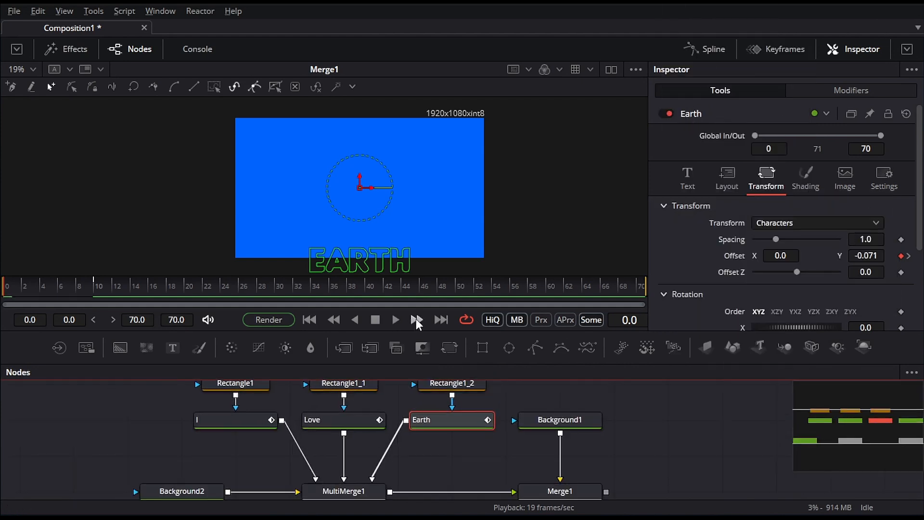
Play back the three-word animation with Merge1 selected, and stop the playback.
click(396, 320)
click(591, 489)
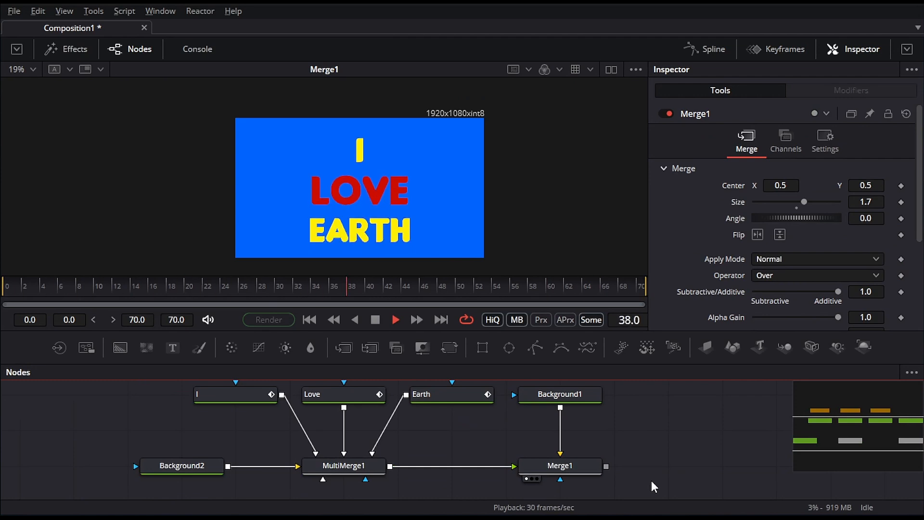
key(space)
Select the I, Love and Earth nodes and show only these selected tools in the Keyframes editor.
drag(436, 430, 441, 445)
drag(209, 417, 460, 420)
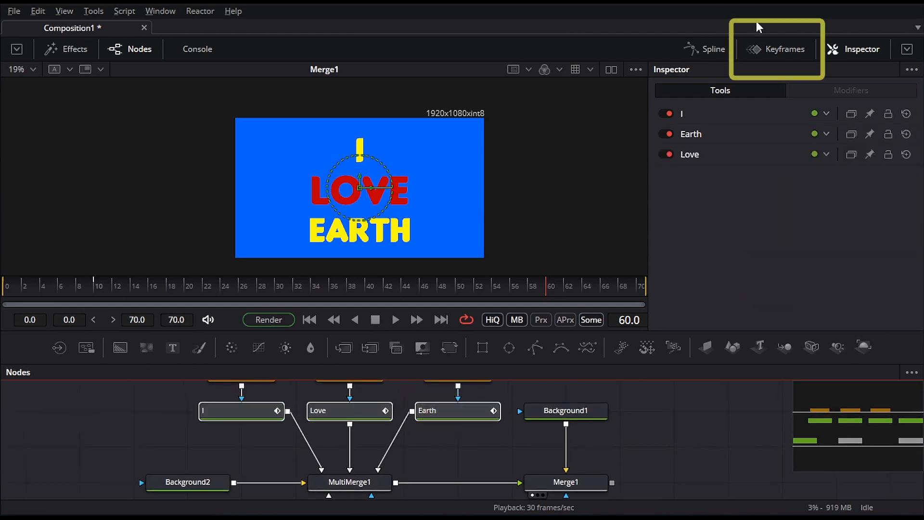
click(770, 50)
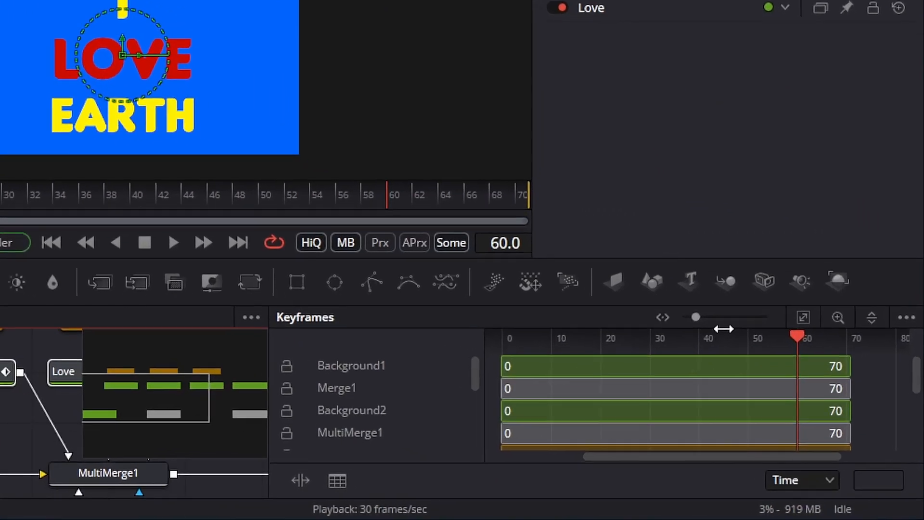
click(901, 316)
click(822, 343)
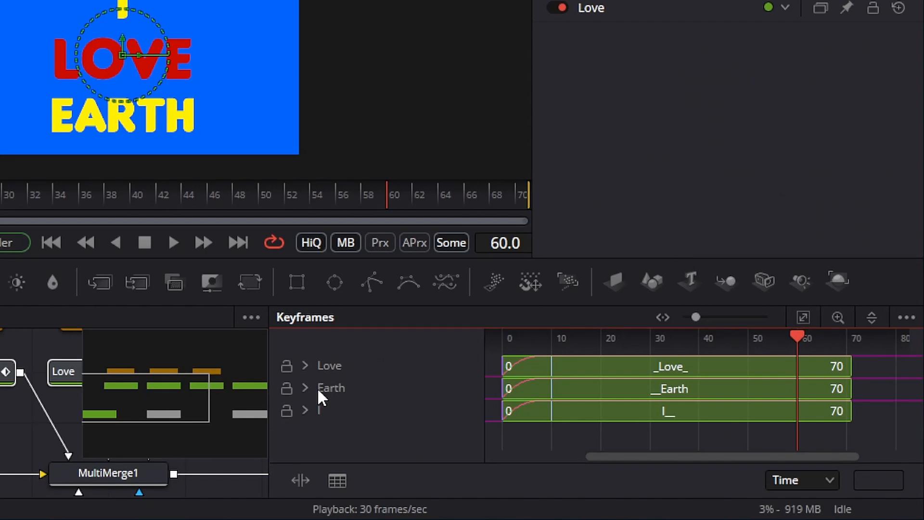
Delay the Love text's character offset keyframes by about 2 frames and the Earth text's by about 4 frames.
click(307, 365)
drag(583, 389, 513, 389)
key(Home)
click(306, 410)
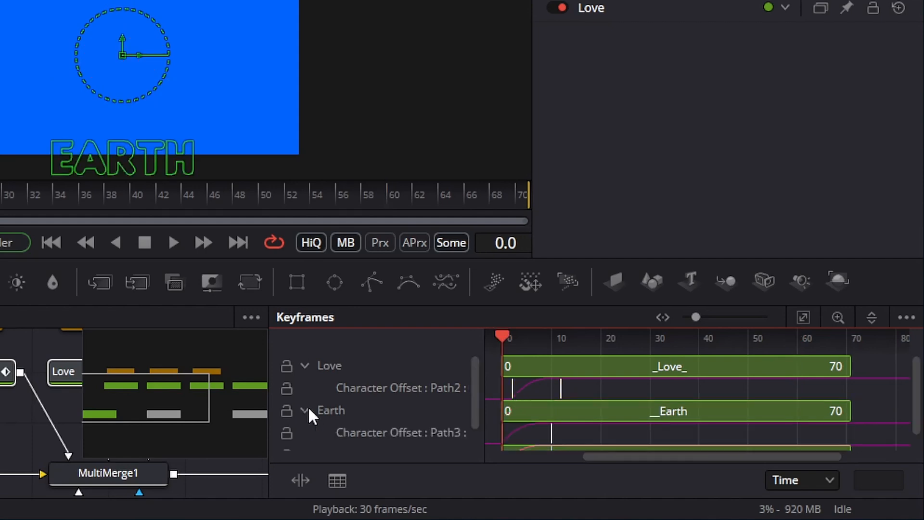
drag(606, 432, 520, 433)
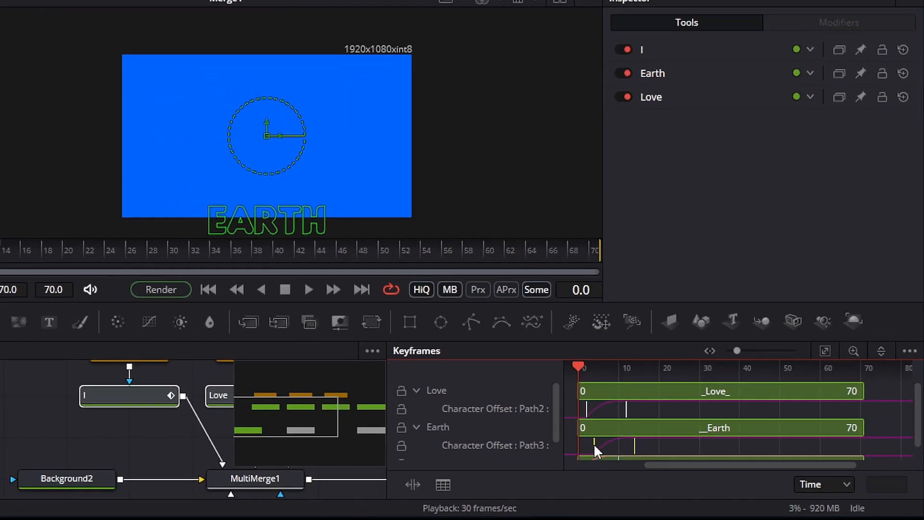
Play back the staggered three-word animation, stop it, and close the Keyframes editor.
click(306, 286)
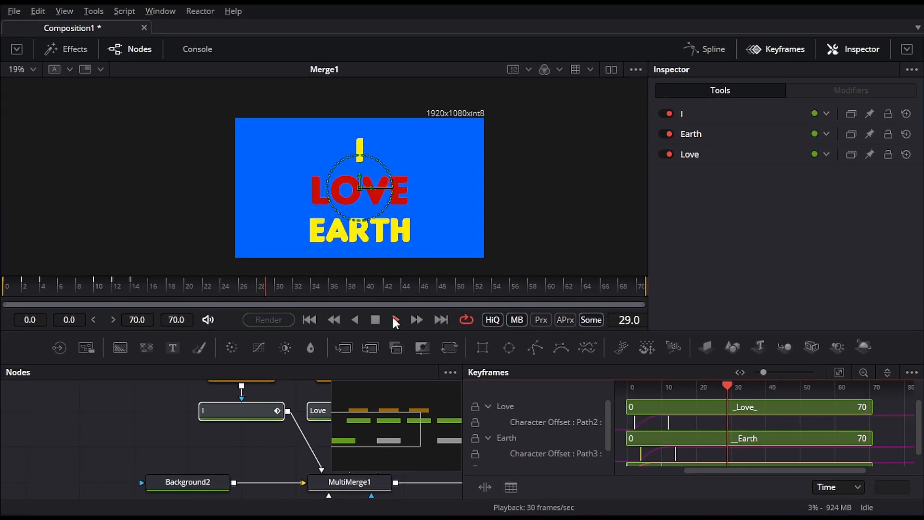
click(394, 319)
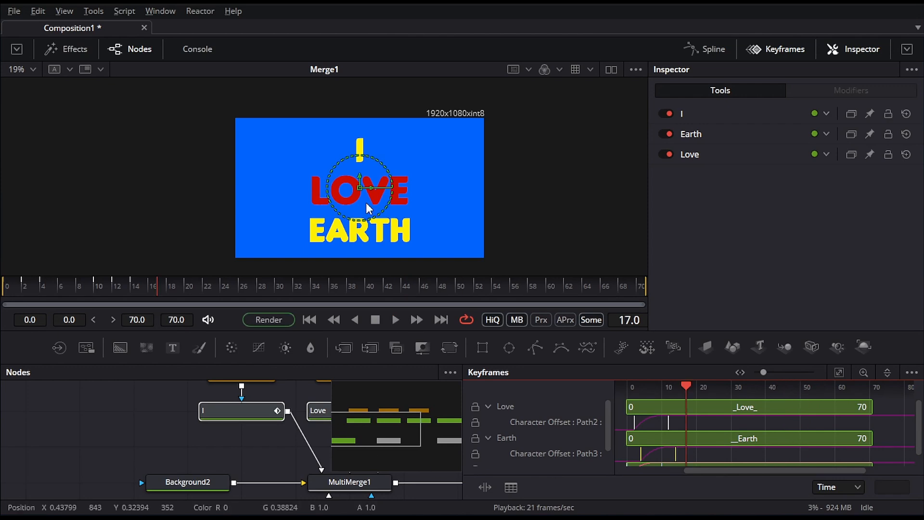
click(776, 49)
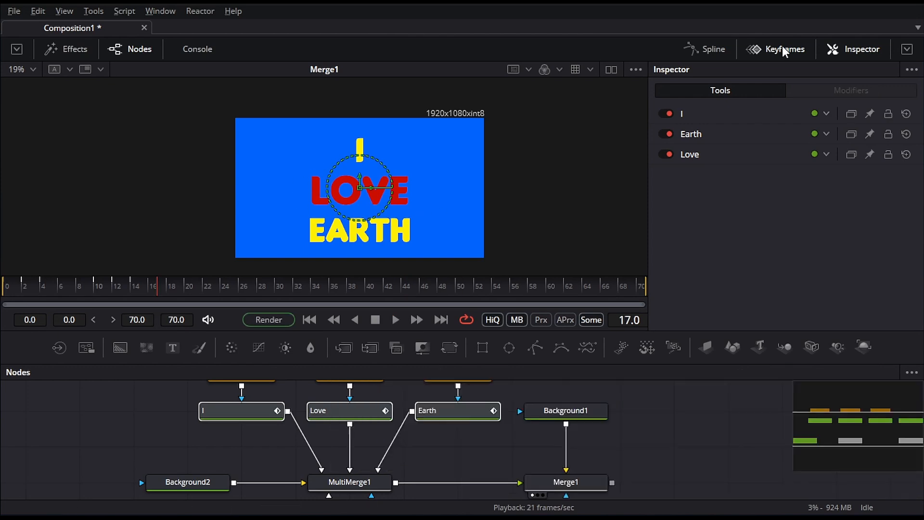
Insert a Transform node between the Love text and MultiMerge1, making room for it in the node flow.
drag(565, 429, 585, 466)
mouse_move(389, 392)
mouse_down()
mouse_move(373, 435)
mouse_move(374, 399)
mouse_up()
drag(449, 347, 370, 452)
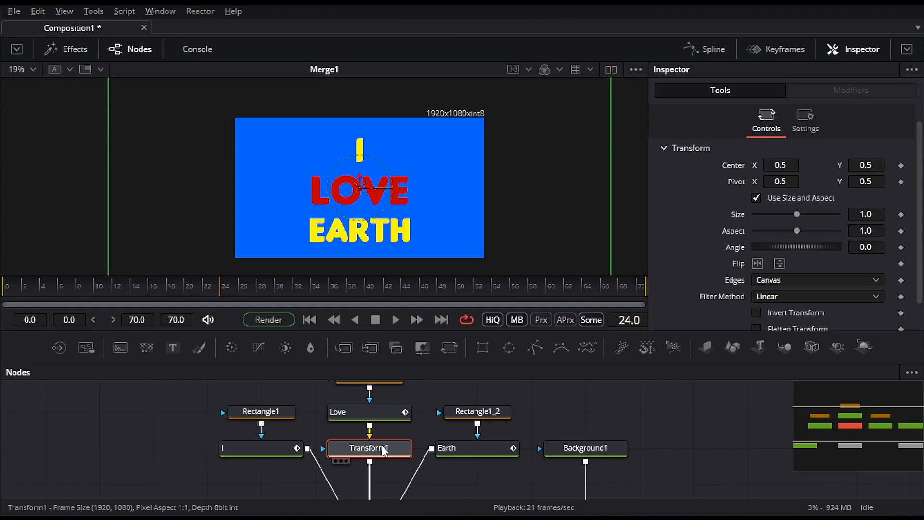
Keyframe the Size of Transform1 at 1.0 on frame 24, 1.064 on frame 26 and 1.0 on frame 27.
click(901, 215)
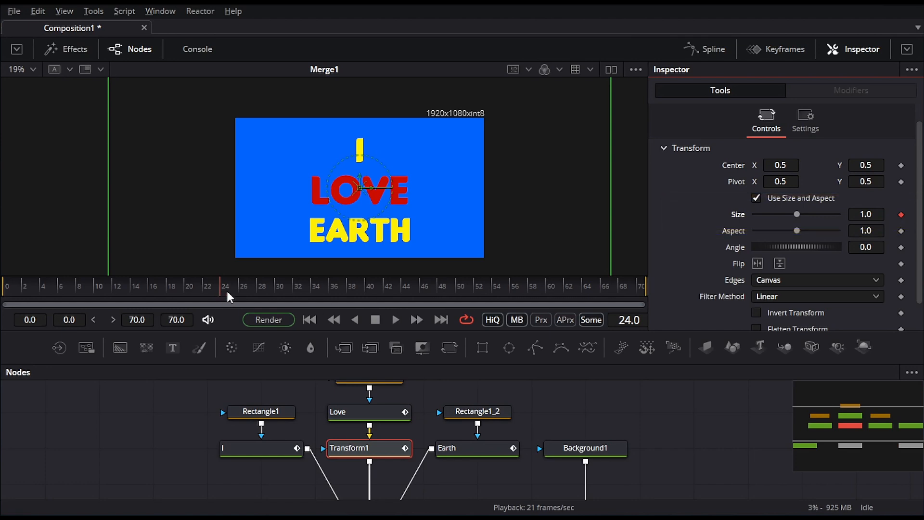
drag(879, 214, 910, 215)
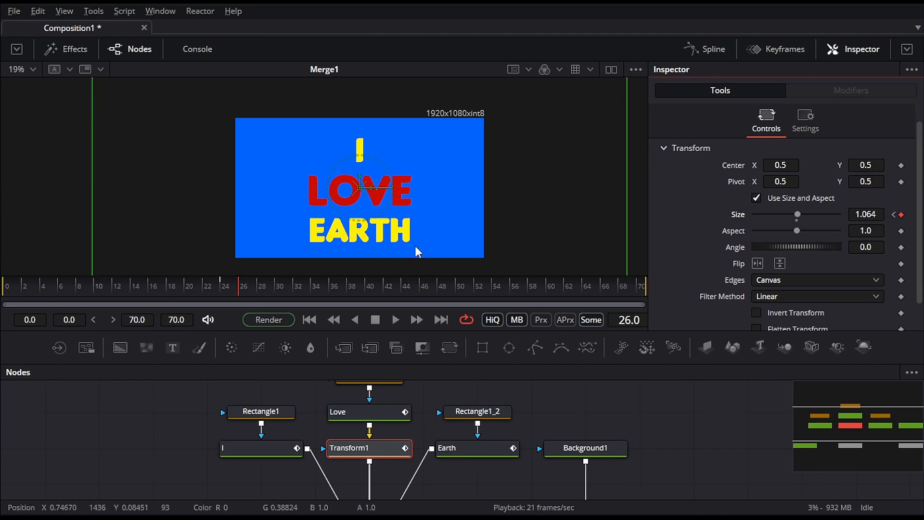
click(796, 221)
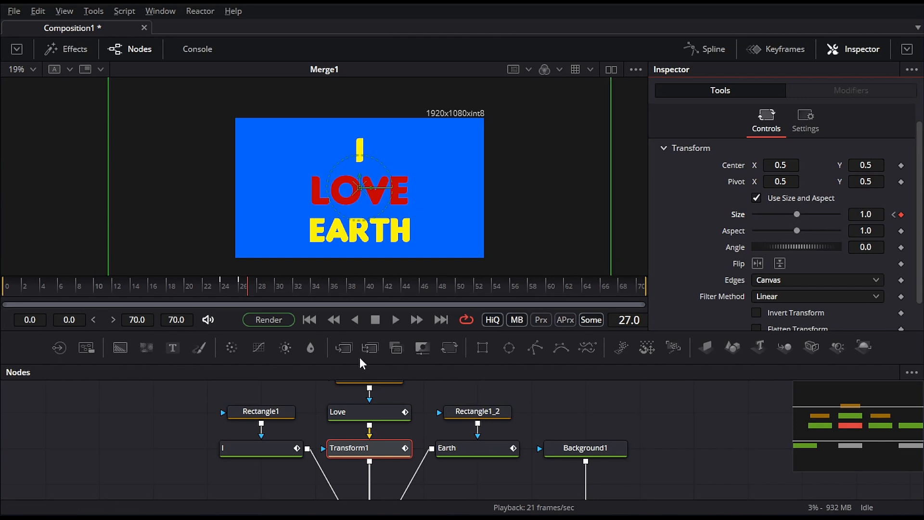
Repeat the Size pulse of Transform1 with keyframes at about frames 29, 31 and 32, and play back the result.
click(265, 286)
click(900, 216)
click(283, 287)
click(238, 287)
double_click(877, 214)
click(275, 287)
click(293, 288)
click(284, 287)
click(866, 212)
click(757, 198)
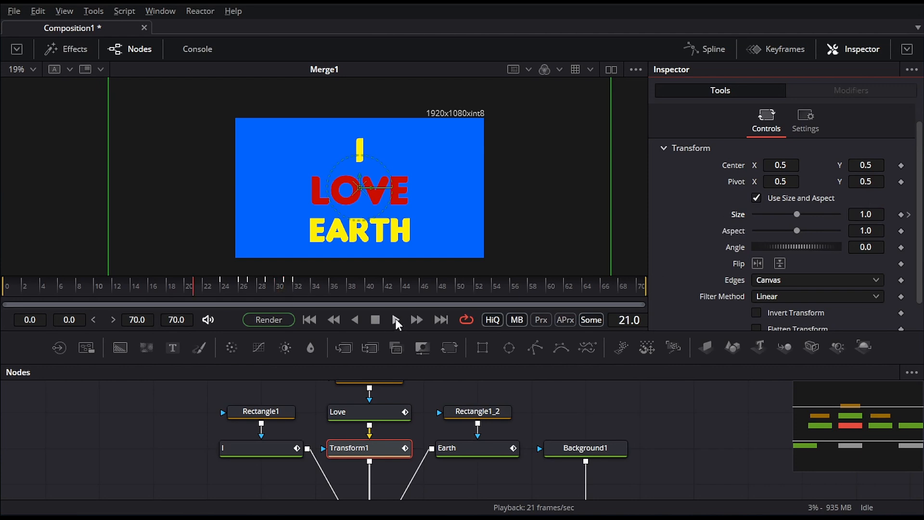
click(395, 319)
click(375, 320)
Add two more Size pulses to Transform1 at about frames 43, 45, 46 and 48, 50, 51, setting Size to 1.064 on frame 45.
click(295, 285)
key(Right)
key(Right)
key(Right)
key(Right)
key(Right)
key(Right)
key(Right)
key(Right)
key(Right)
key(Right)
key(Right)
click(408, 287)
click(871, 214)
text(64)
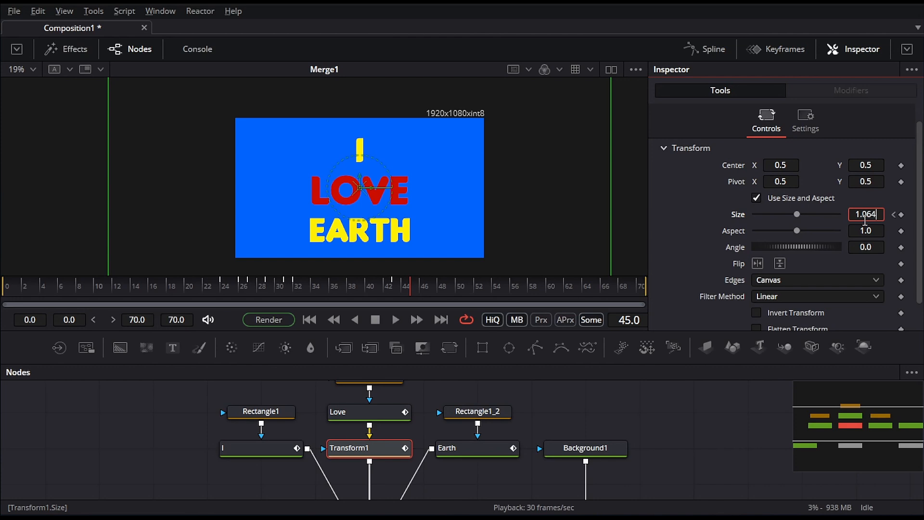
key(Return)
key(Right)
drag(419, 288, 466, 284)
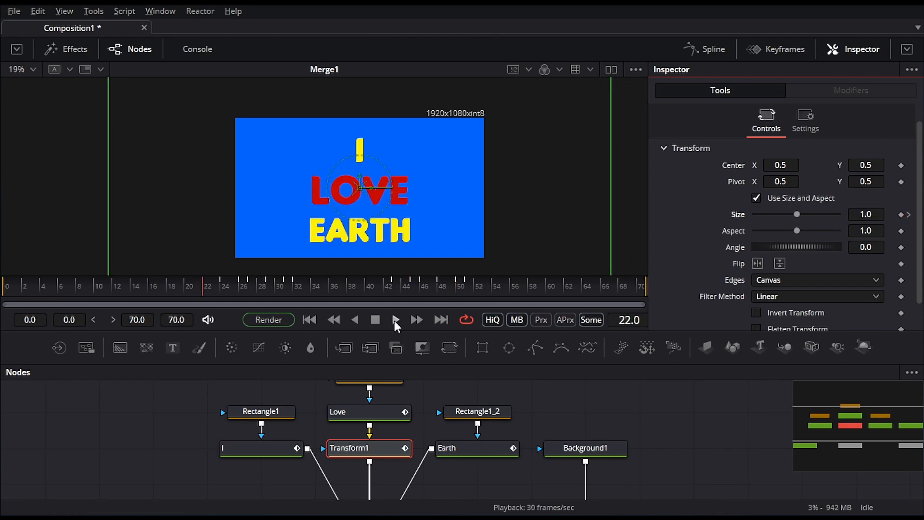
Play back the animation to check the pulsing Love text.
click(394, 321)
click(379, 318)
click(398, 320)
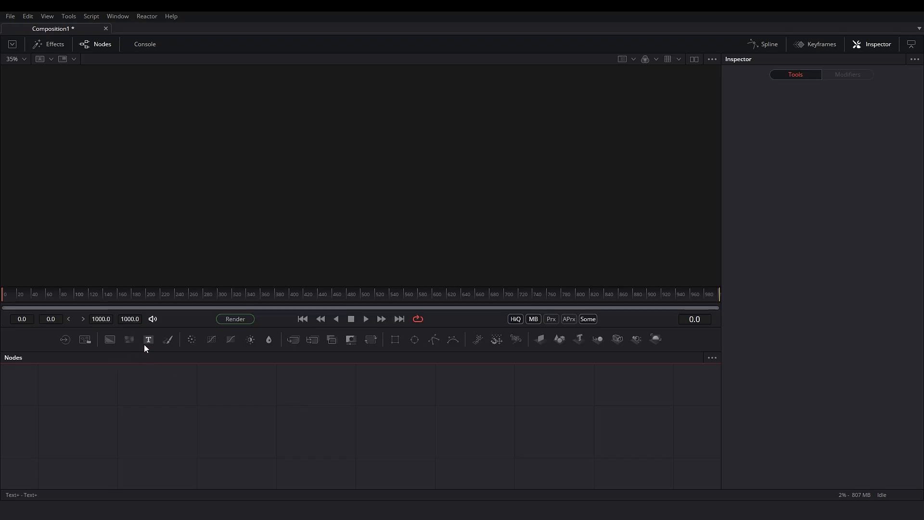
Add a Text+ node reading I to the empty composition and paste three copies of it.
drag(149, 340, 271, 406)
click(751, 186)
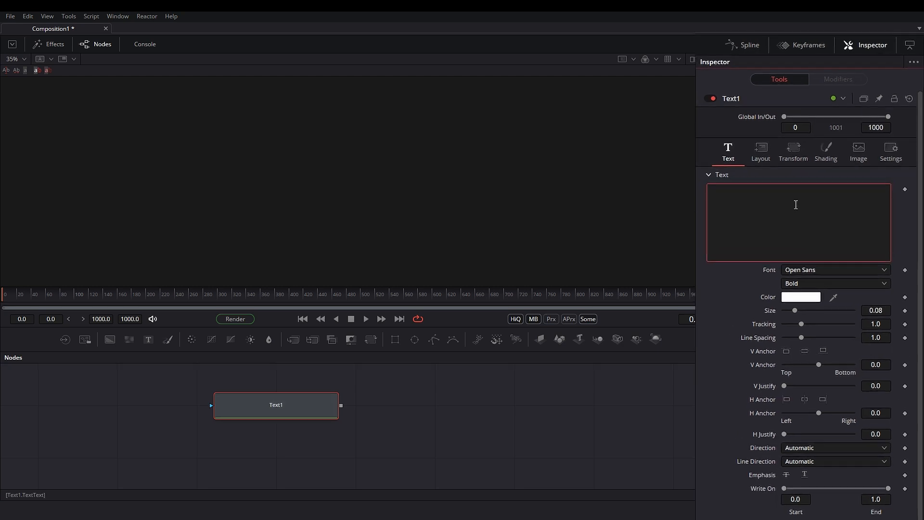
click(291, 409)
click(404, 409)
key(ctrl+v)
key(ctrl+v)
key(ctrl+v)
Change the text of the three copied Text+ nodes to Love, Earth and Save IT.
click(282, 419)
click(680, 245)
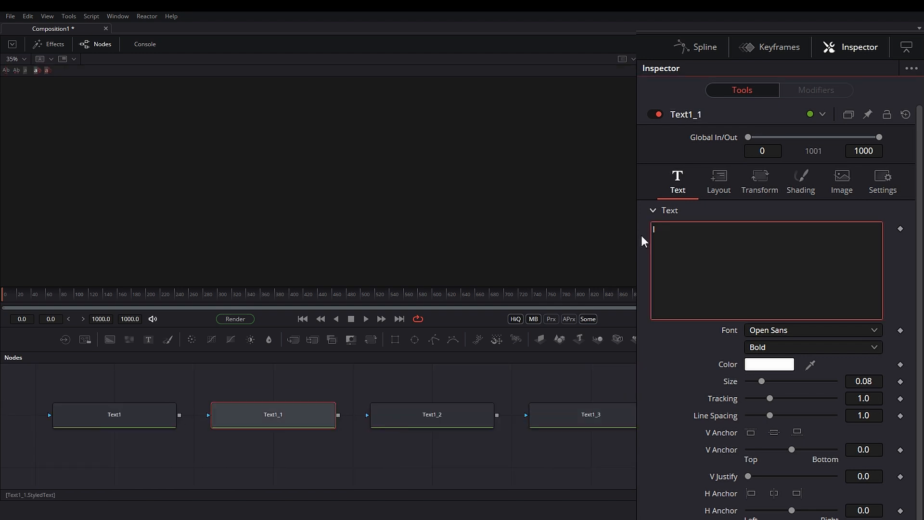
text(Lore)
click(433, 418)
click(693, 232)
text(Earth)
click(588, 419)
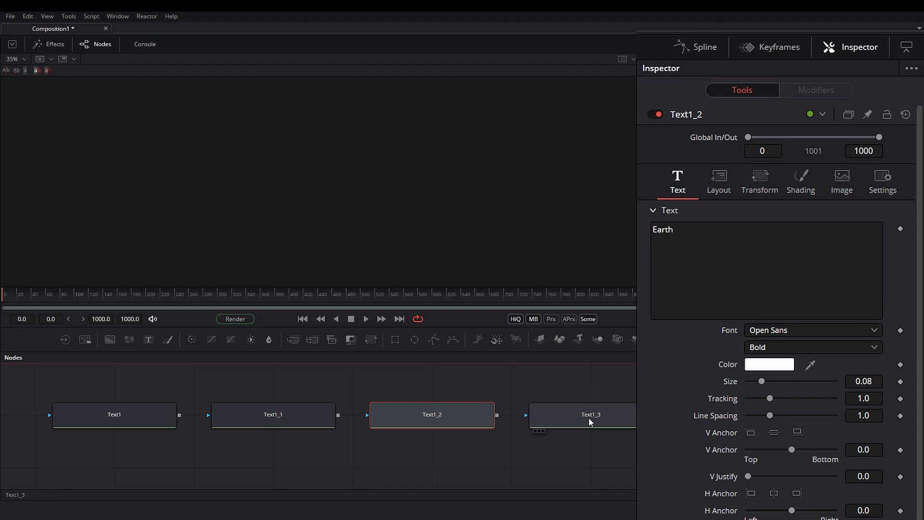
click(680, 244)
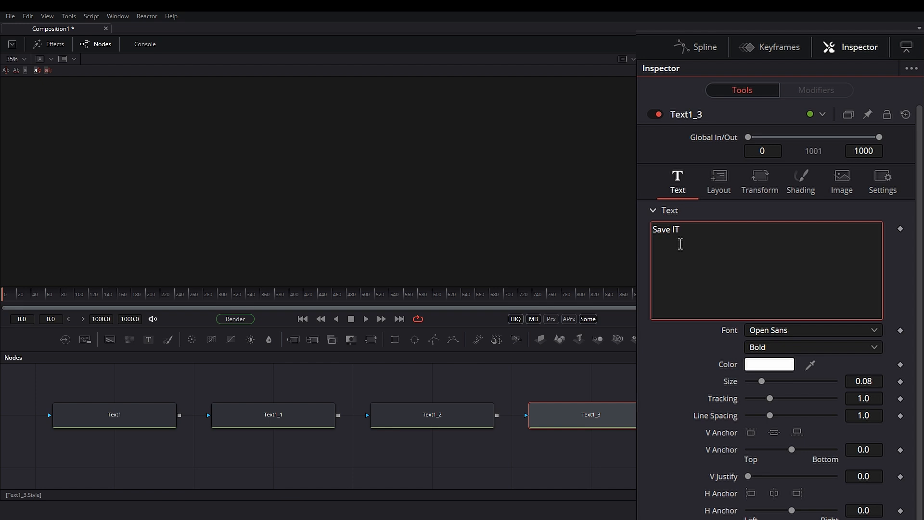
Rename the first Text+ node as I.
click(144, 422)
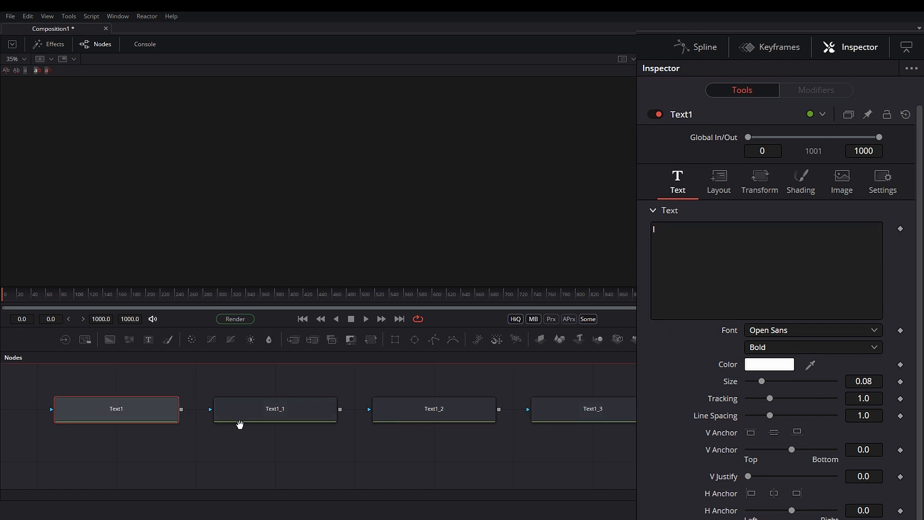
scroll(244, 427, down, 3)
key(F2)
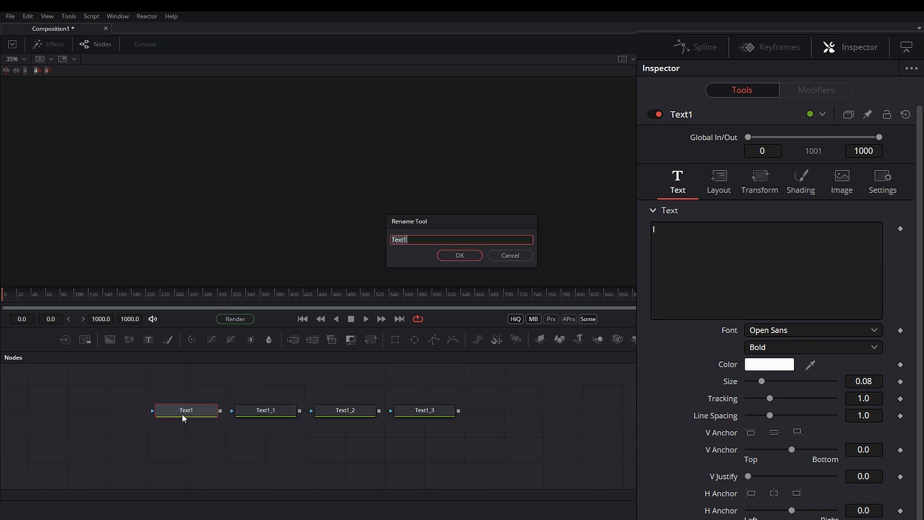
key(BackSpace)
click(472, 259)
Select the other three Text+ nodes together and rename them Love, Earth and Save_IT.
click(265, 412)
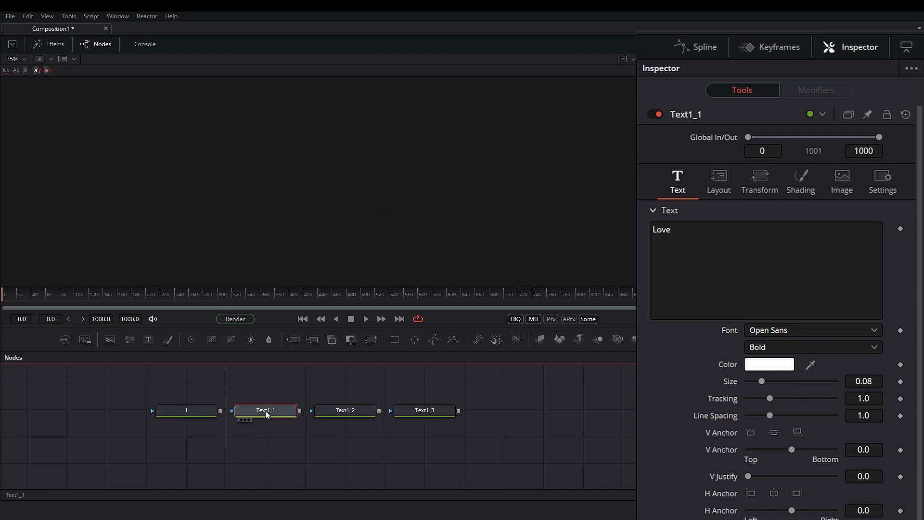
ctrl+click(343, 411)
ctrl+click(420, 412)
key(F2)
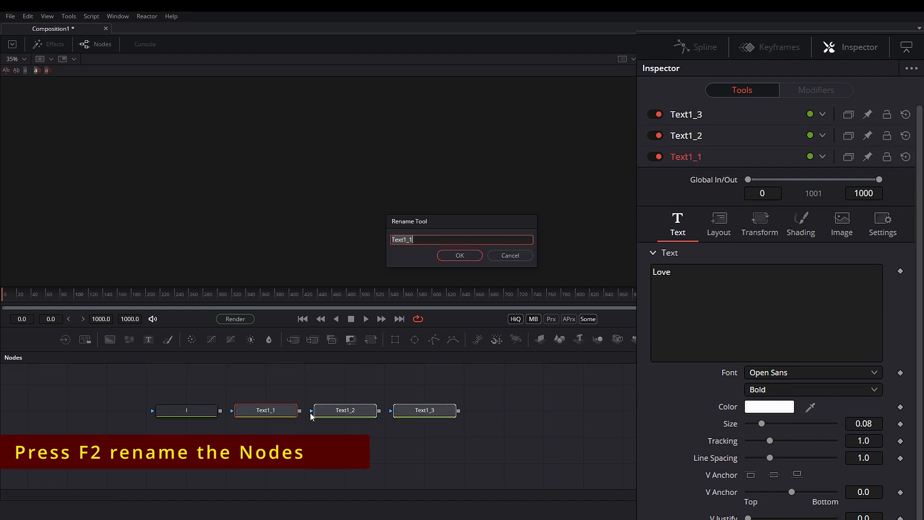
text(Love)
click(460, 255)
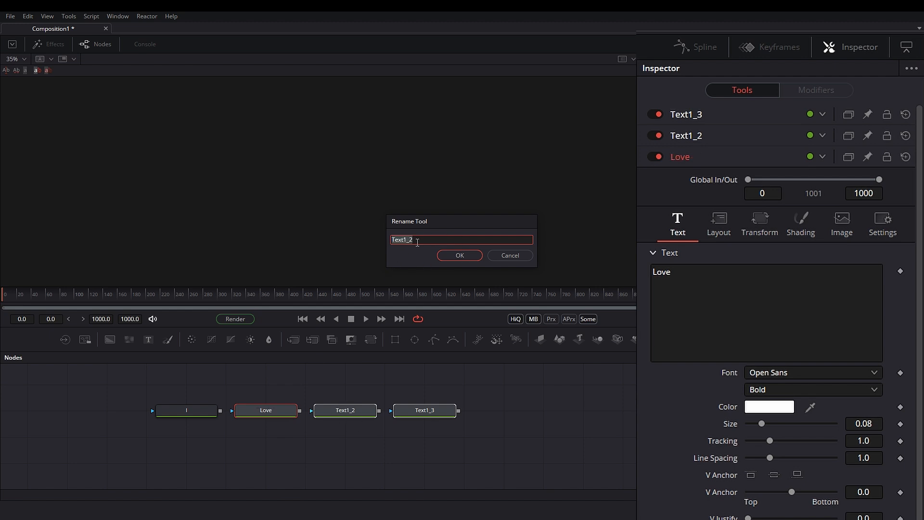
text(Earth)
click(459, 255)
text(Save_IT)
click(459, 256)
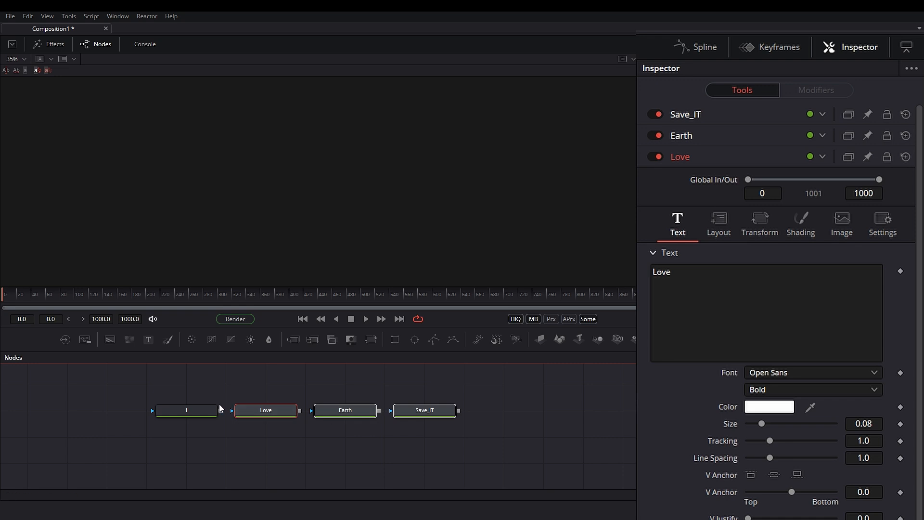
Color the I text yellow with a green value of 237 (#ffed00).
click(186, 411)
click(772, 367)
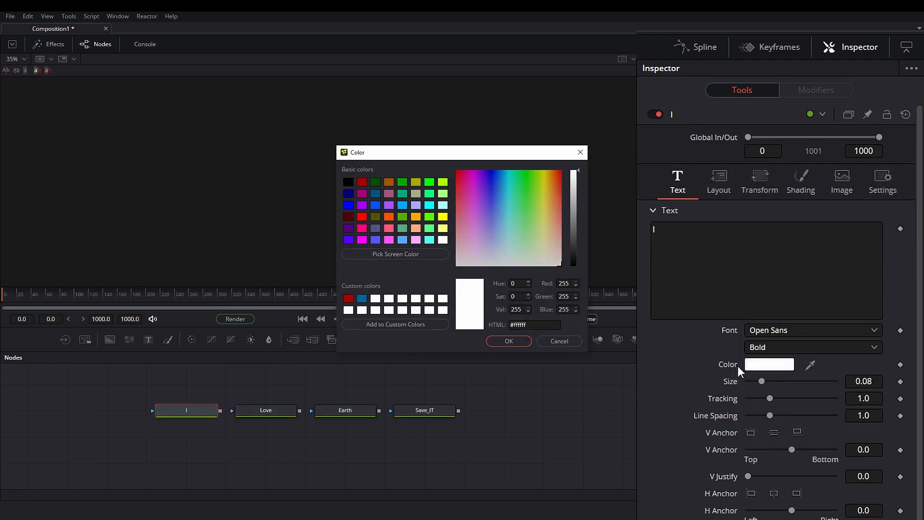
click(547, 173)
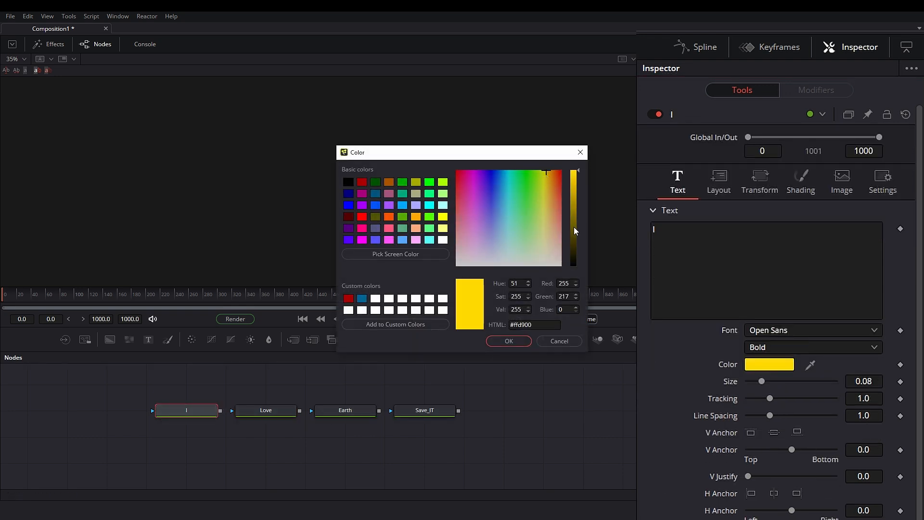
double_click(571, 297)
text(2)
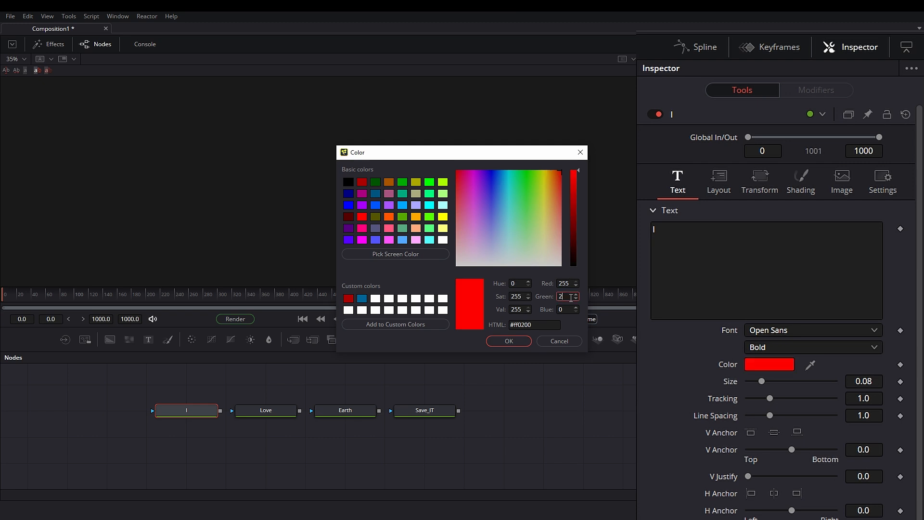
text(37)
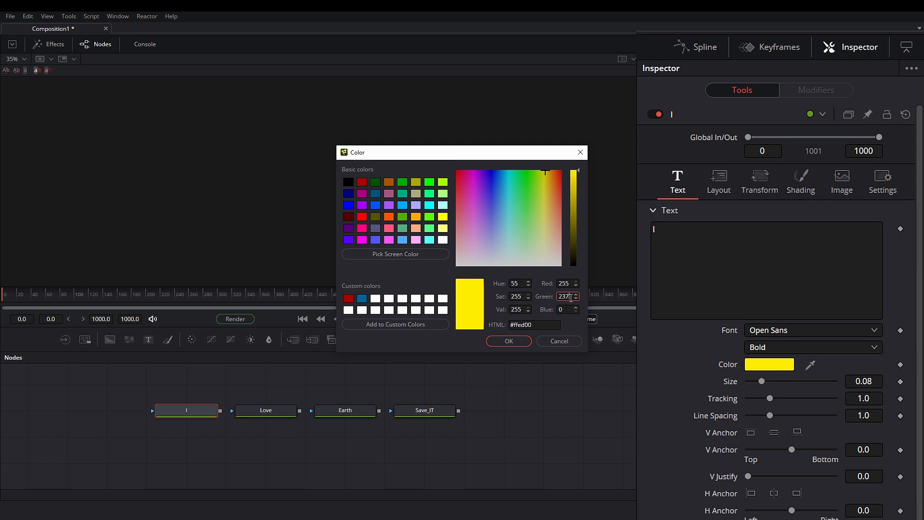
click(509, 341)
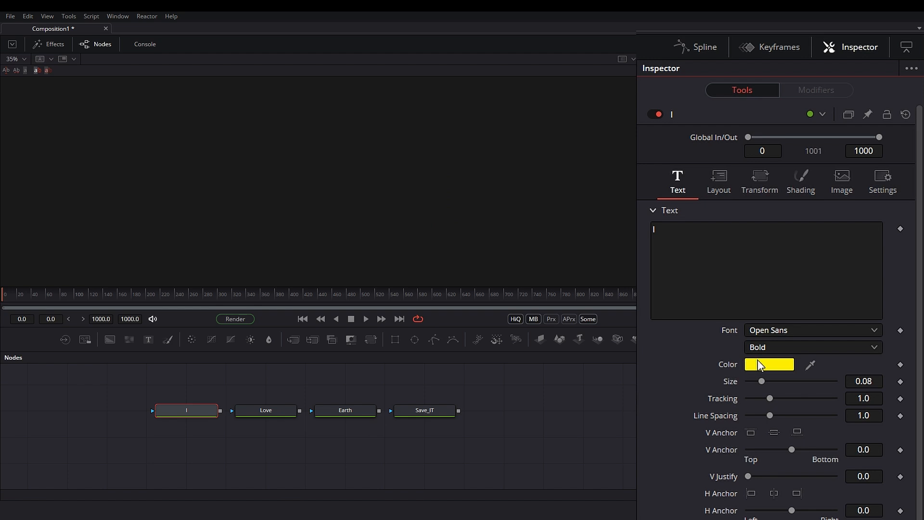
Save the yellow of the I text to the custom colors.
click(759, 365)
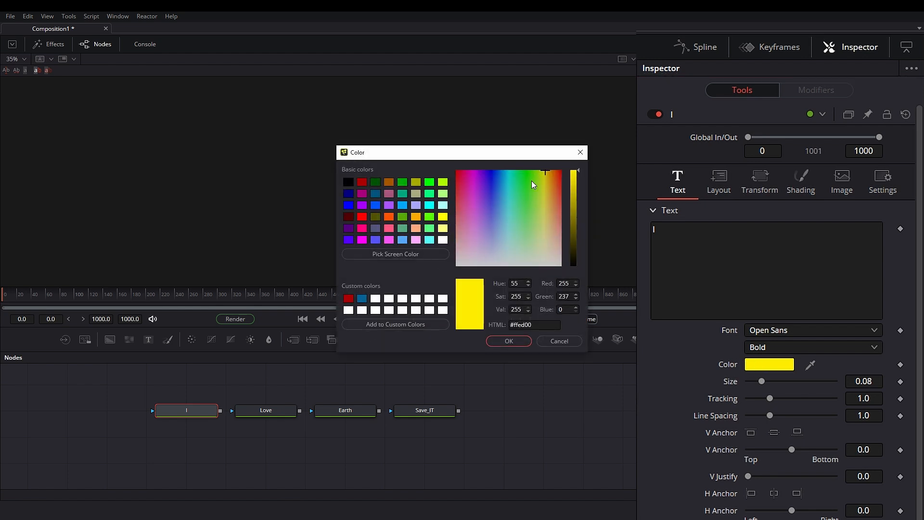
click(378, 323)
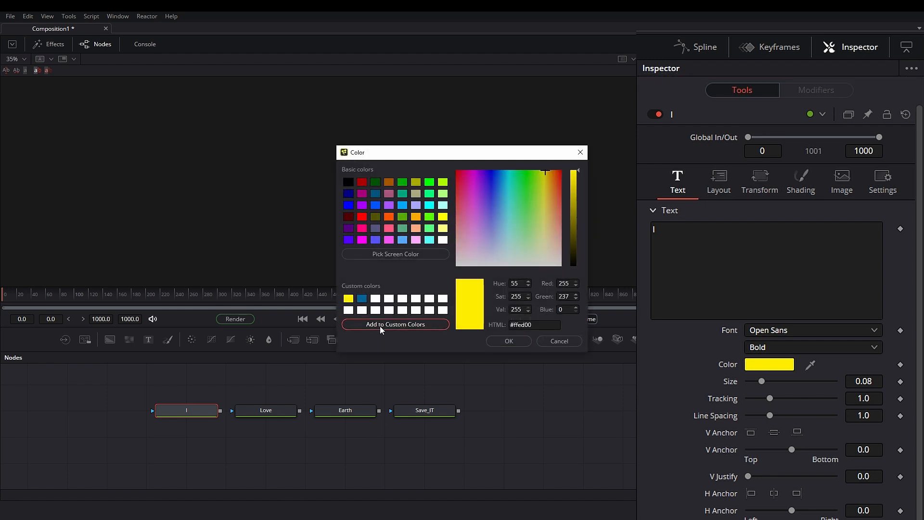
click(506, 341)
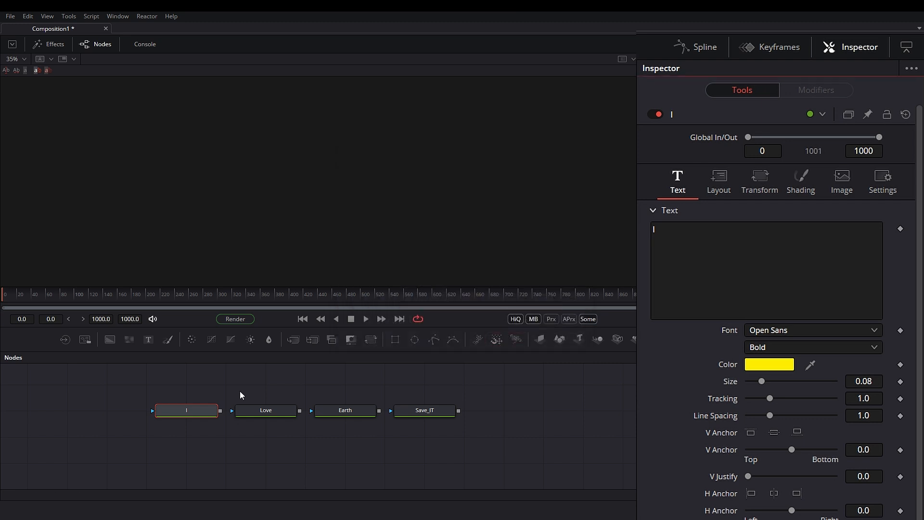
Apply the saved custom yellow to the Love and Earth texts.
click(267, 414)
click(770, 365)
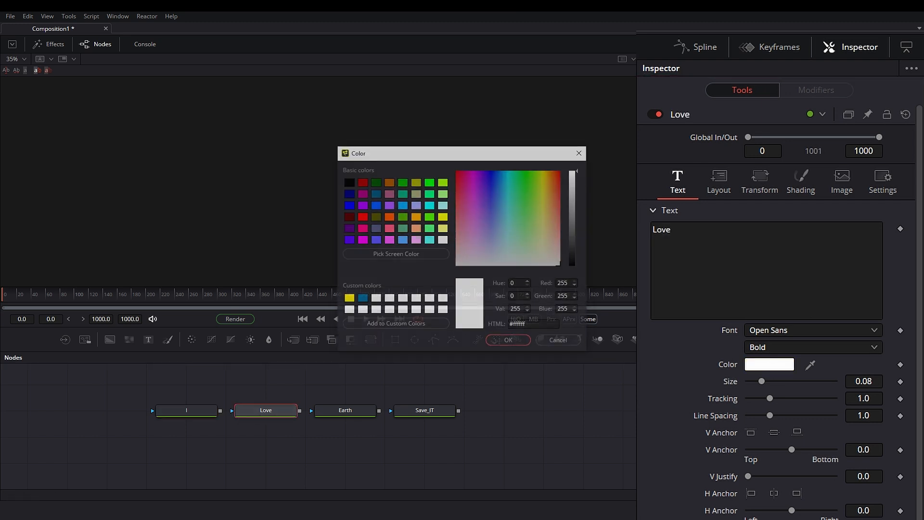
click(348, 300)
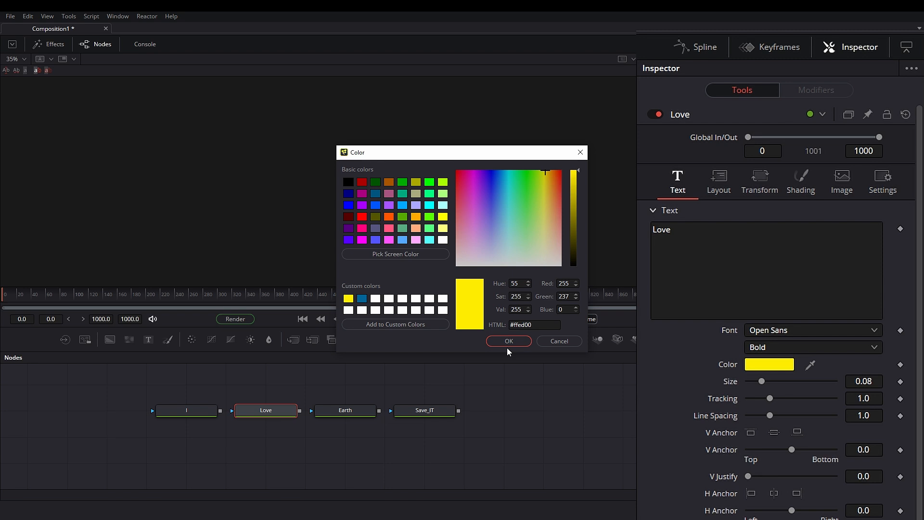
click(509, 341)
click(359, 410)
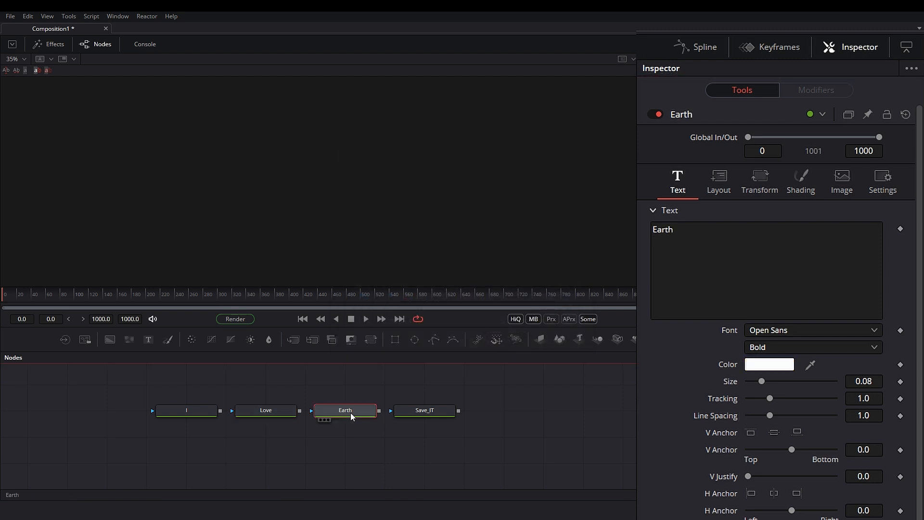
click(776, 371)
click(348, 299)
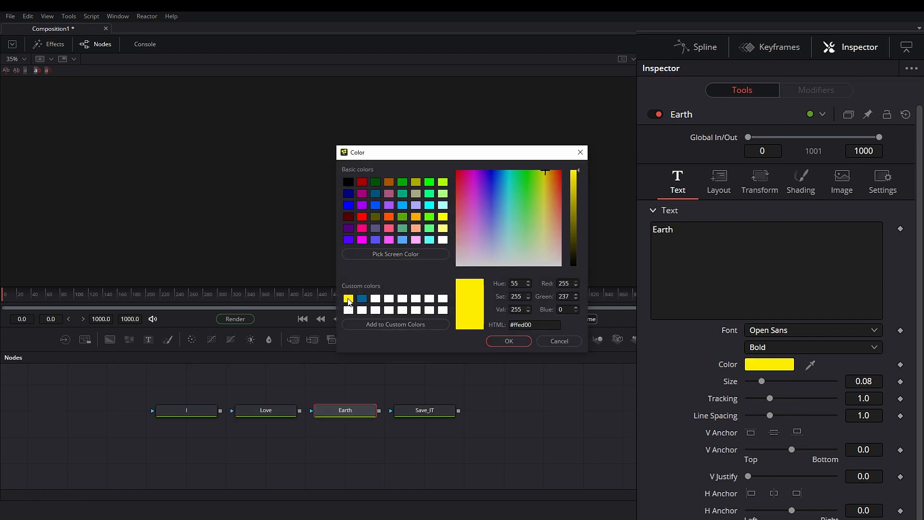
click(513, 341)
Color the Save_IT text bright yellow-green and add that color to the custom colors.
click(438, 410)
click(776, 365)
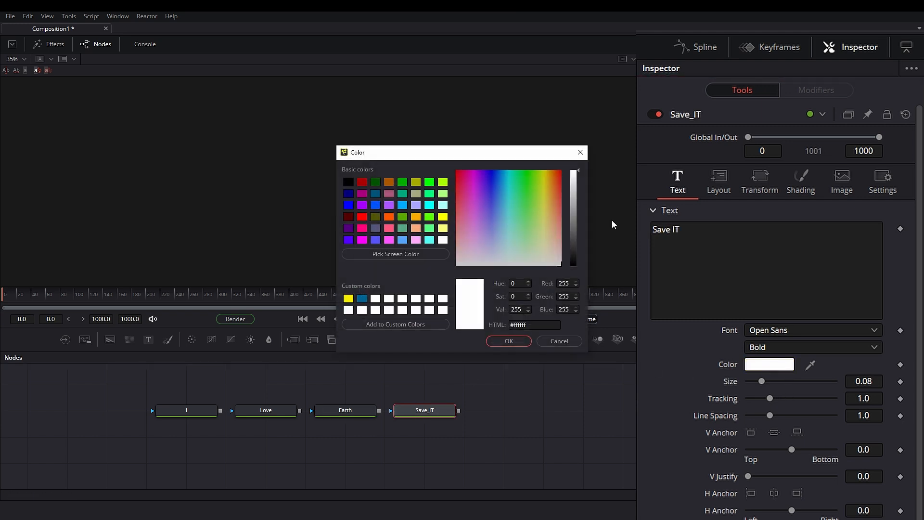
click(537, 172)
click(398, 324)
click(511, 341)
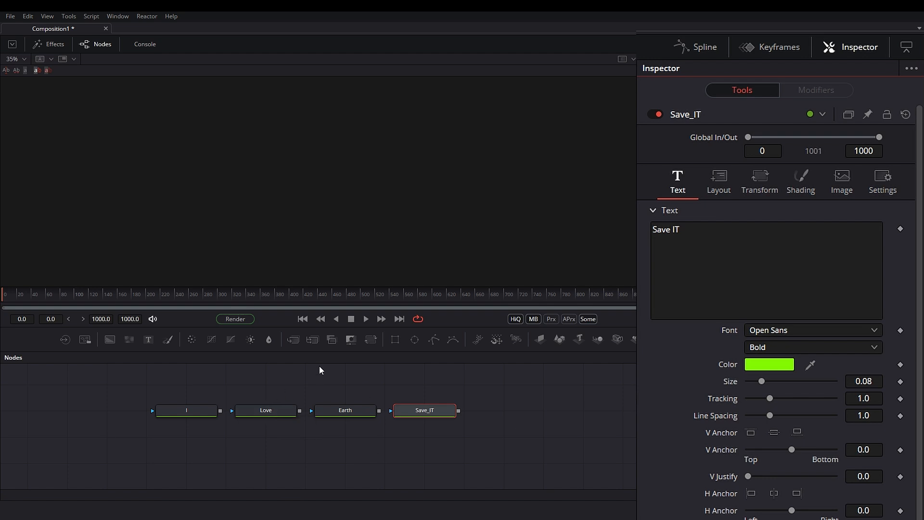
Add a MultiMerge and a Background with alpha 0, and connect the transparent background as the MultiMerge's background input.
drag(313, 340, 284, 466)
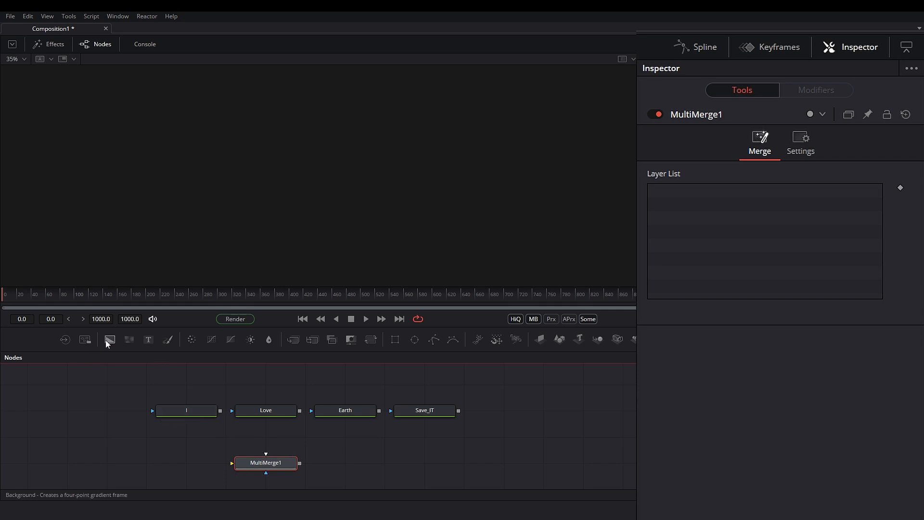
drag(105, 340, 184, 467)
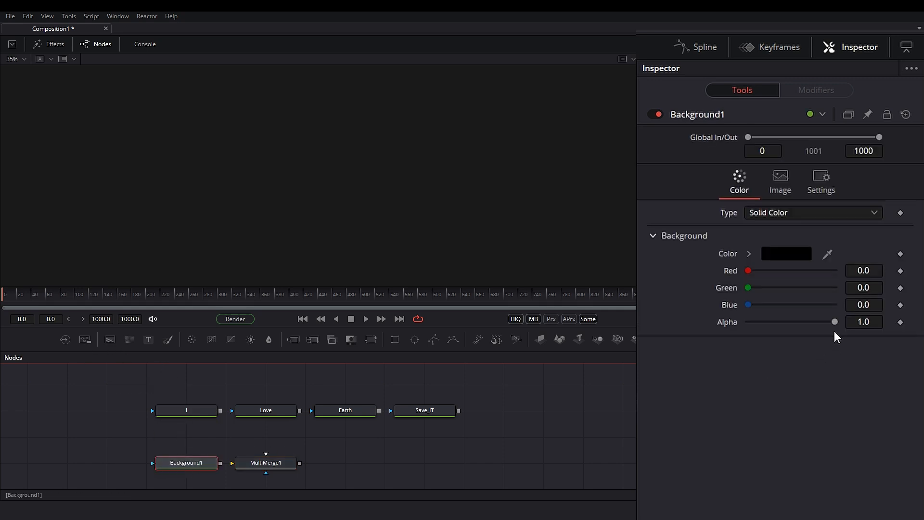
drag(835, 321, 589, 241)
drag(220, 464, 255, 466)
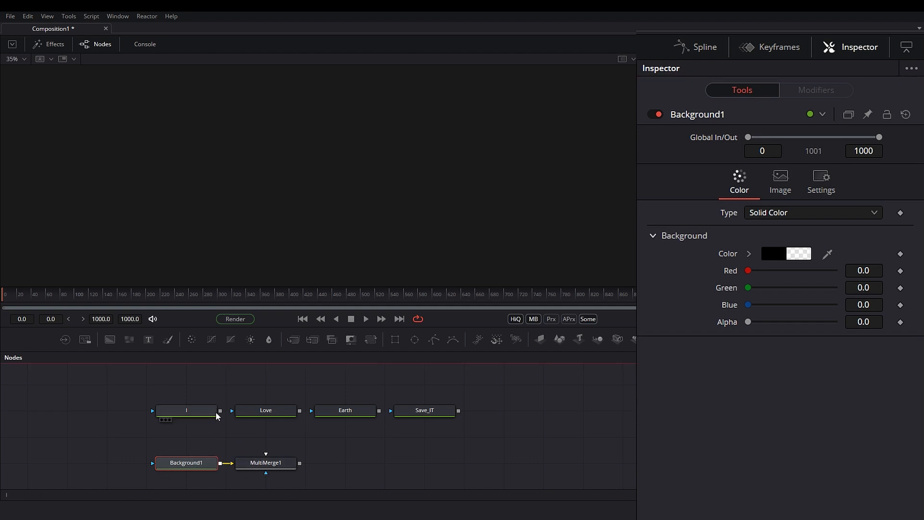
Connect the I, Love, Earth and Save_IT texts to the MultiMerge, display it in the viewer and tidy the node layout.
drag(222, 411, 262, 473)
drag(300, 410, 283, 471)
drag(379, 411, 300, 463)
drag(413, 414, 284, 464)
drag(436, 399, 196, 475)
drag(276, 463, 318, 226)
click(423, 464)
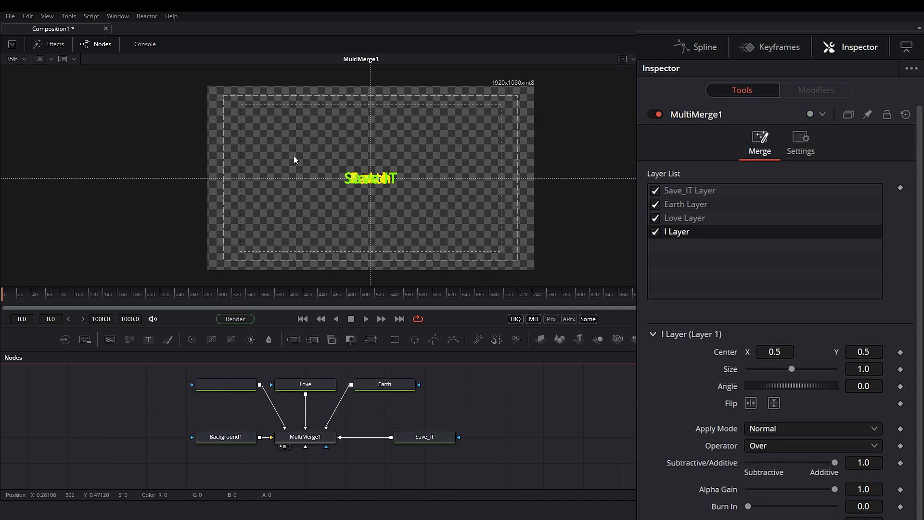
drag(258, 458, 304, 436)
Add a second Background, merge the MultiMerge output over it with a Merge node, and display the Merge in the viewer.
drag(109, 339, 288, 486)
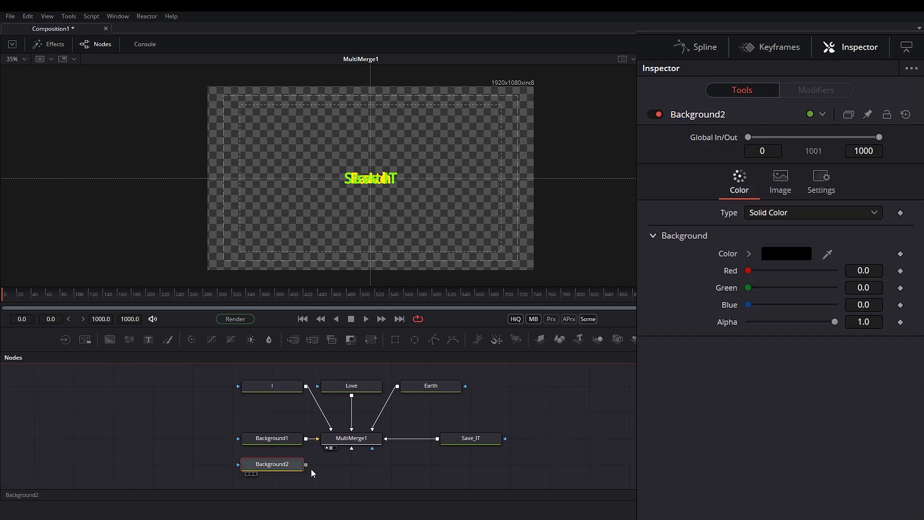
drag(296, 338, 352, 459)
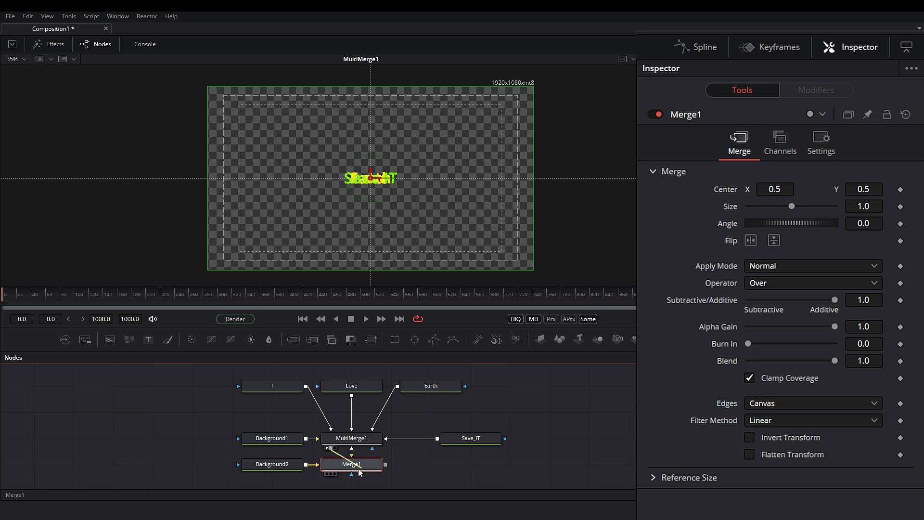
click(256, 464)
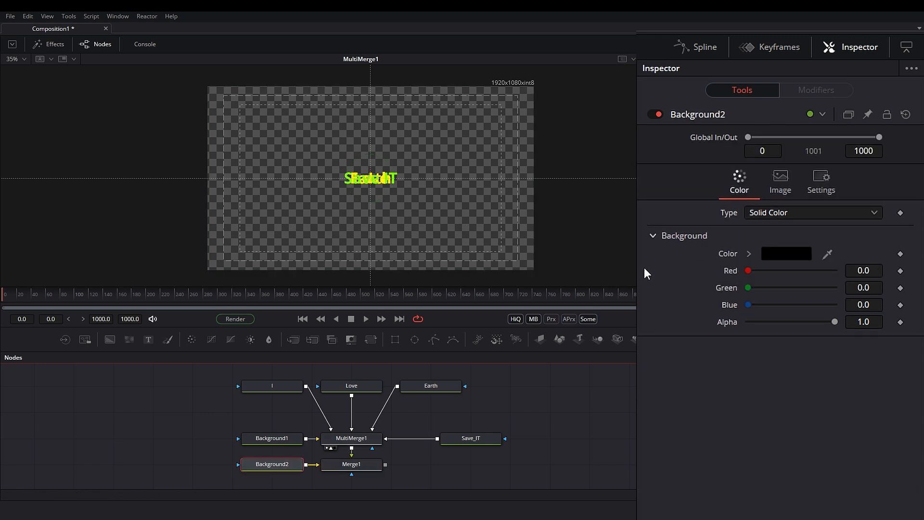
drag(361, 466, 408, 130)
Color the second background a vivid blue with red 0.0, green 0.435294 and blue 1.0.
click(789, 253)
drag(507, 174, 504, 172)
drag(576, 201, 576, 153)
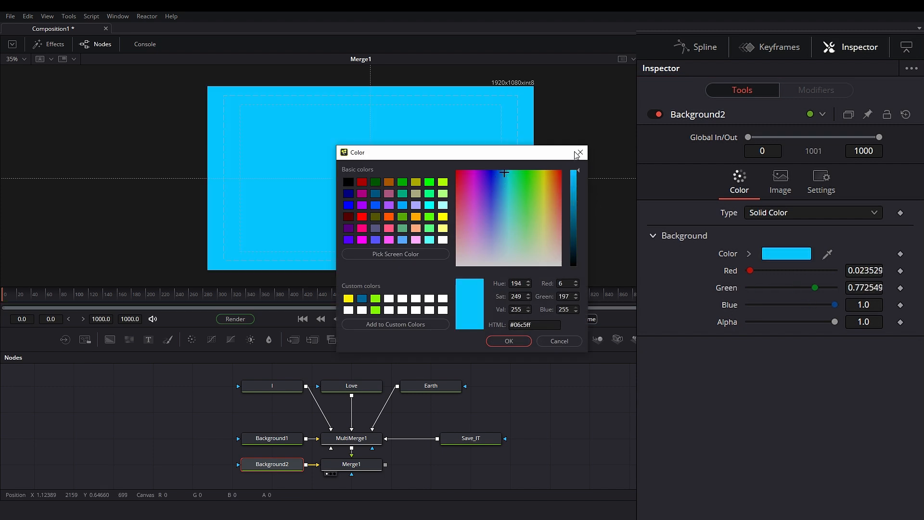
drag(512, 170, 498, 161)
click(517, 340)
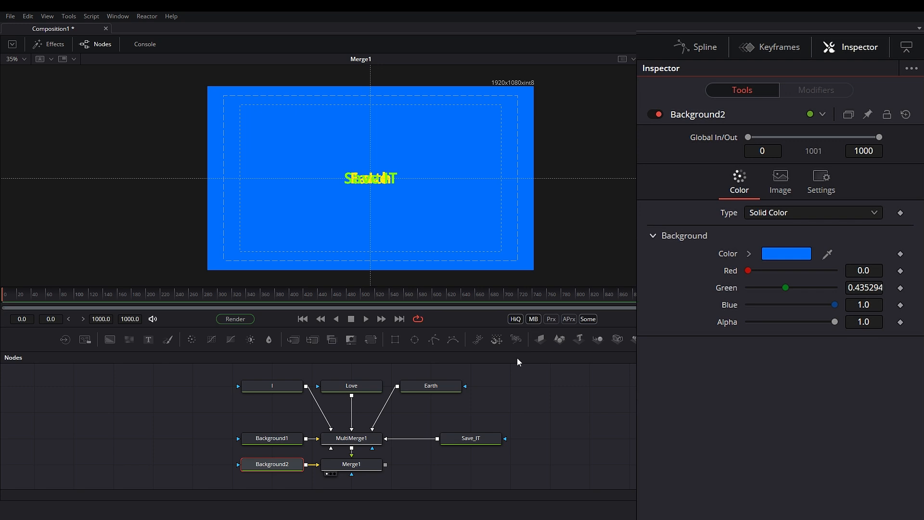
Set the font of the I and Love texts to Insaniburger with Cheese.
click(270, 387)
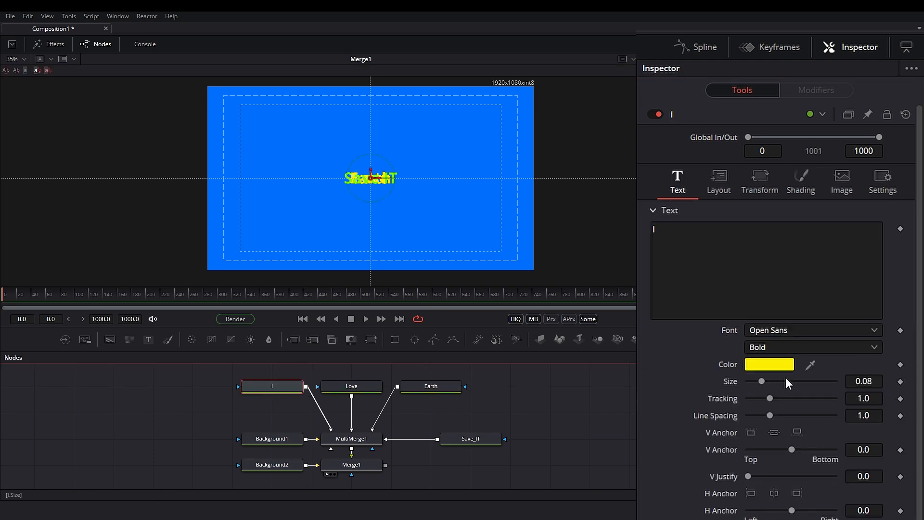
click(781, 330)
scroll(797, 330, up, 6)
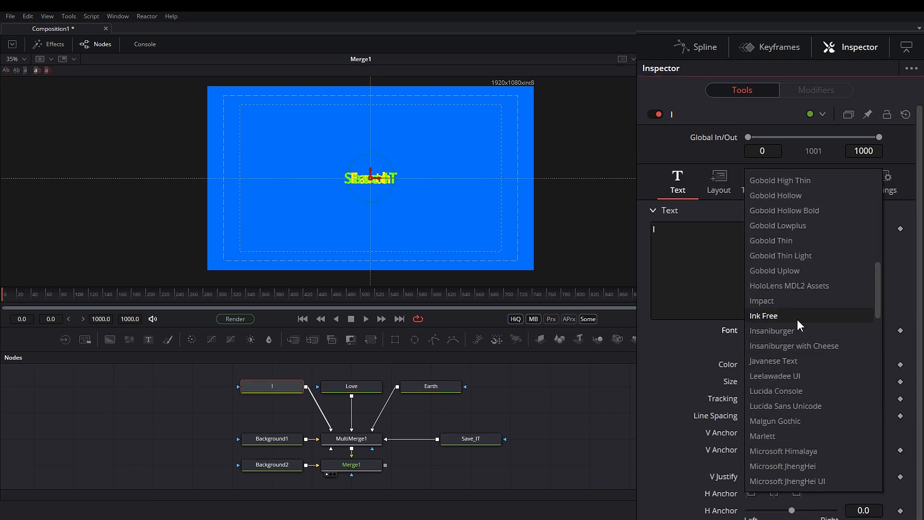
click(809, 345)
click(352, 386)
click(794, 330)
click(816, 361)
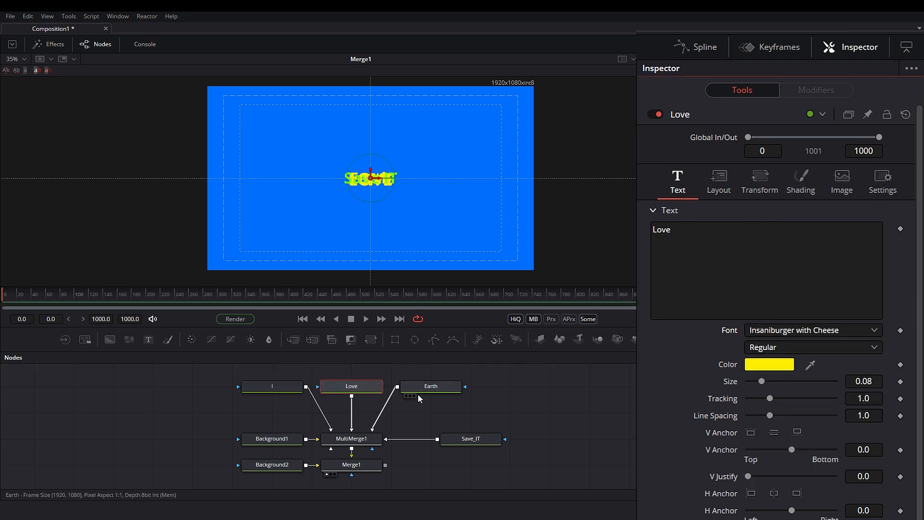
Set the font of the Earth and Save_IT texts to Insaniburger with Cheese.
click(431, 386)
click(809, 332)
click(794, 316)
click(471, 439)
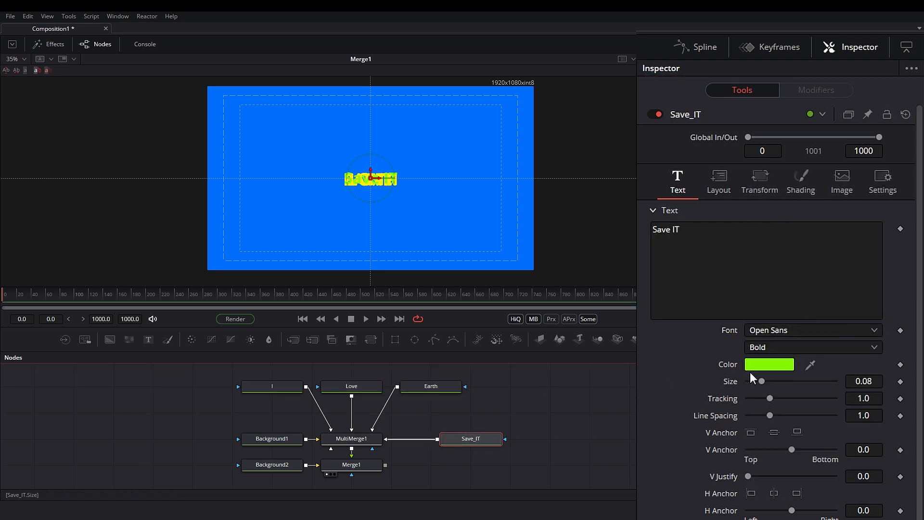
click(799, 331)
click(815, 391)
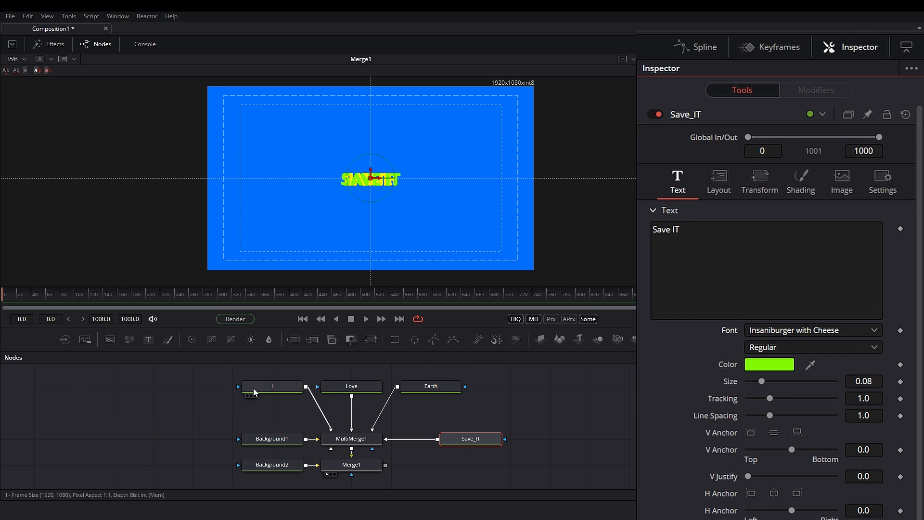
Enlarge the I, Love and Earth texts, and set the Save_IT text size to 0.2913.
click(281, 389)
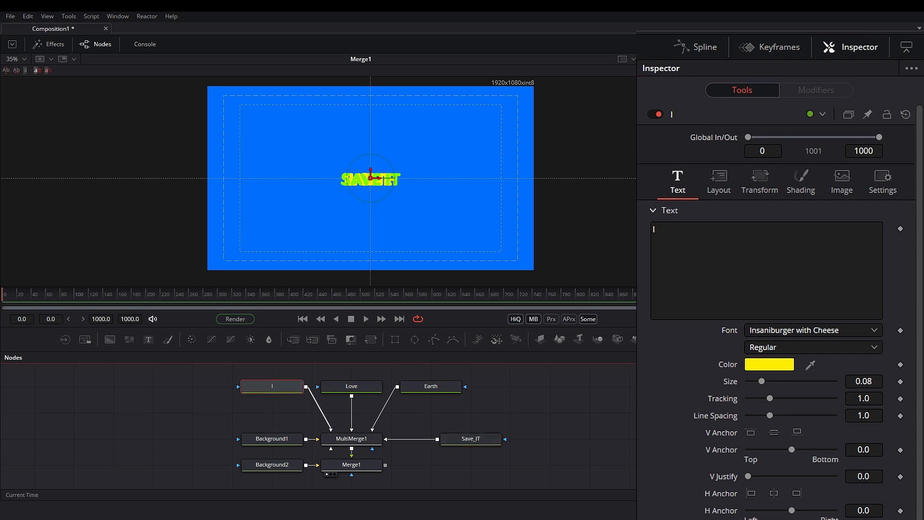
drag(763, 381, 776, 386)
click(378, 388)
click(431, 387)
click(471, 439)
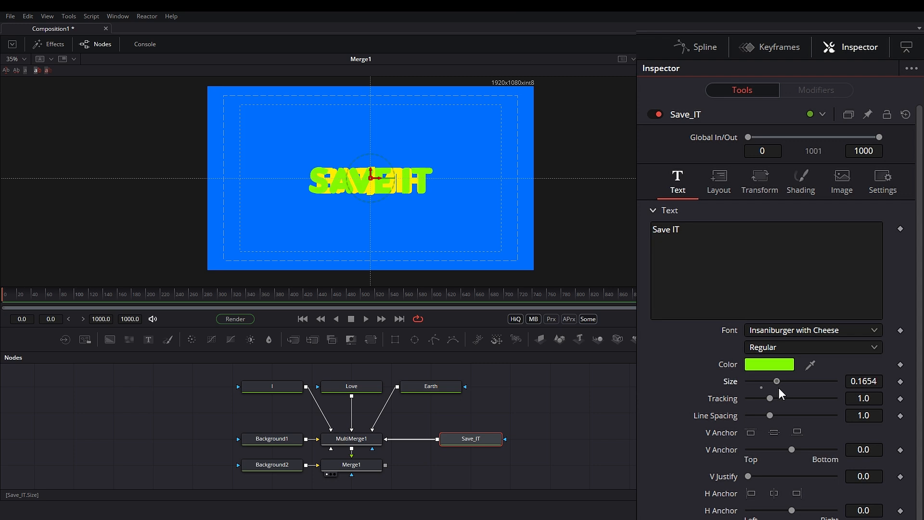
click(862, 382)
text(.2913)
key(Tab)
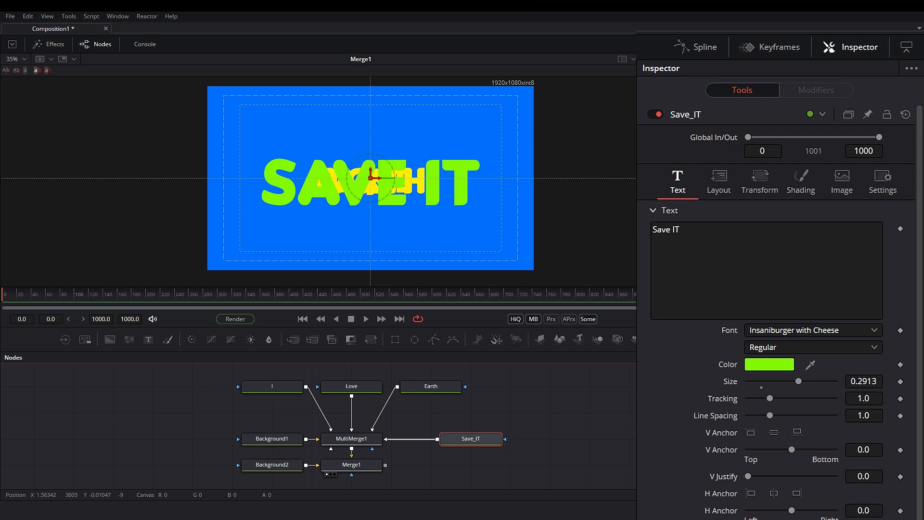
Enable the Black Shadow shading element on the Save_IT text and lower its opacity.
click(801, 186)
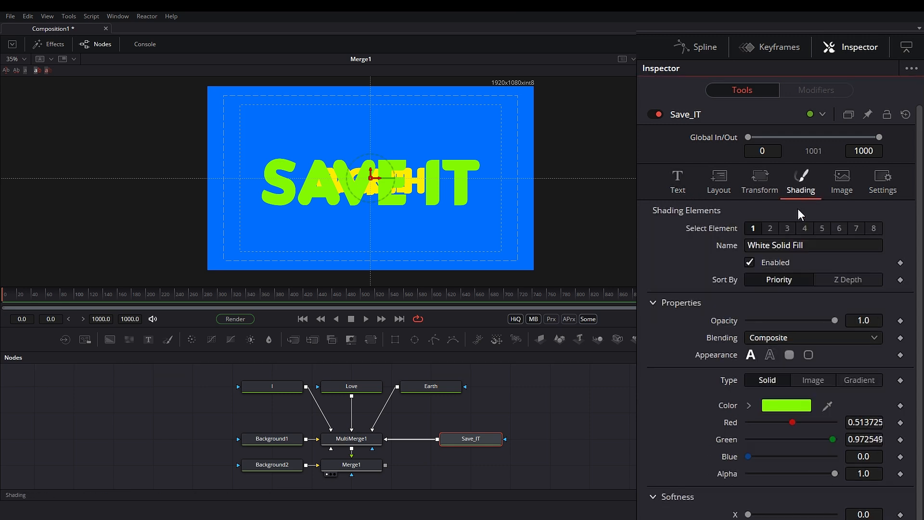
click(787, 229)
click(750, 263)
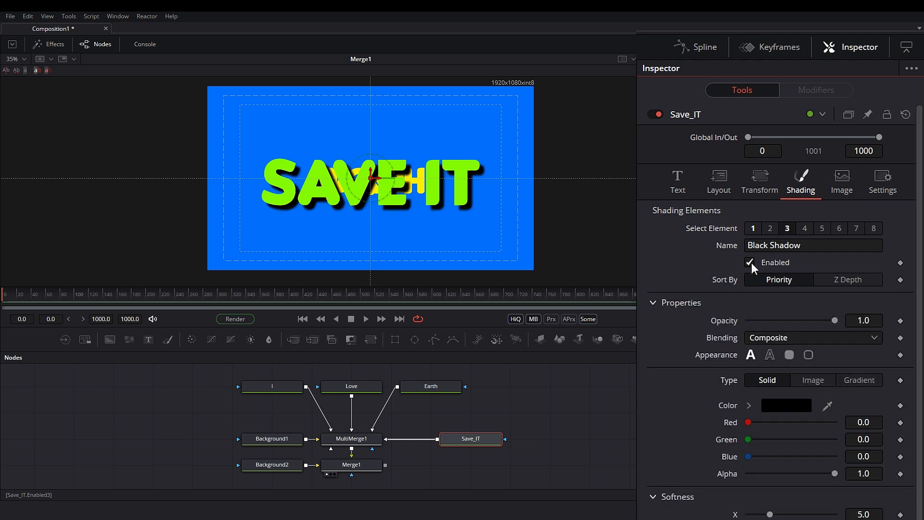
drag(835, 320, 785, 317)
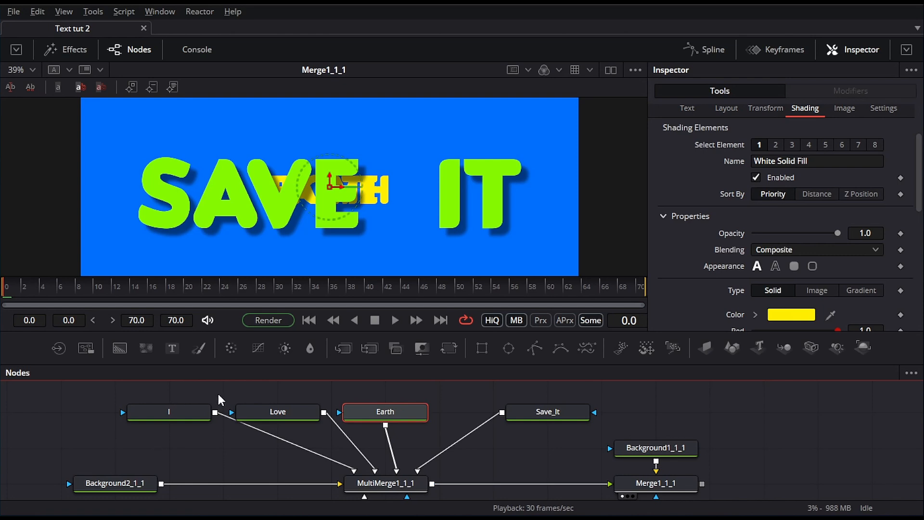
View the I, Love, Earth and Save_It text nodes individually in the viewer.
drag(169, 412, 239, 194)
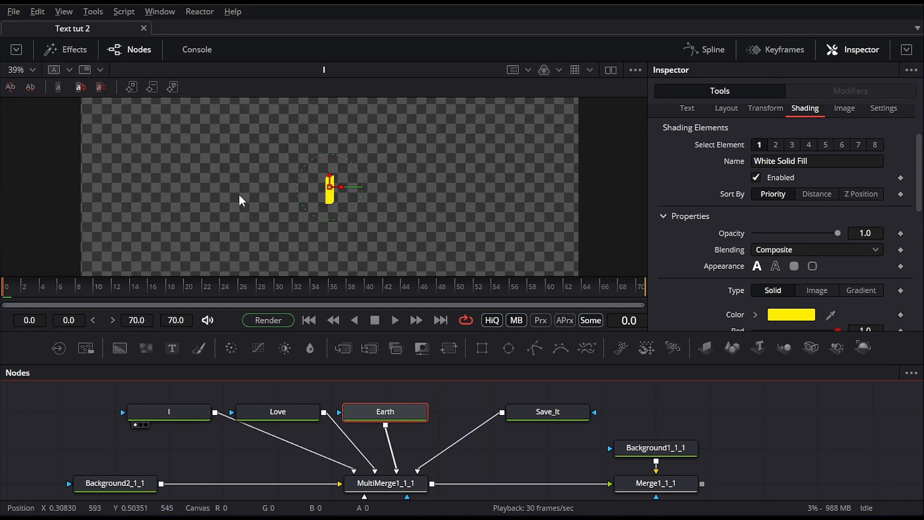
key(1)
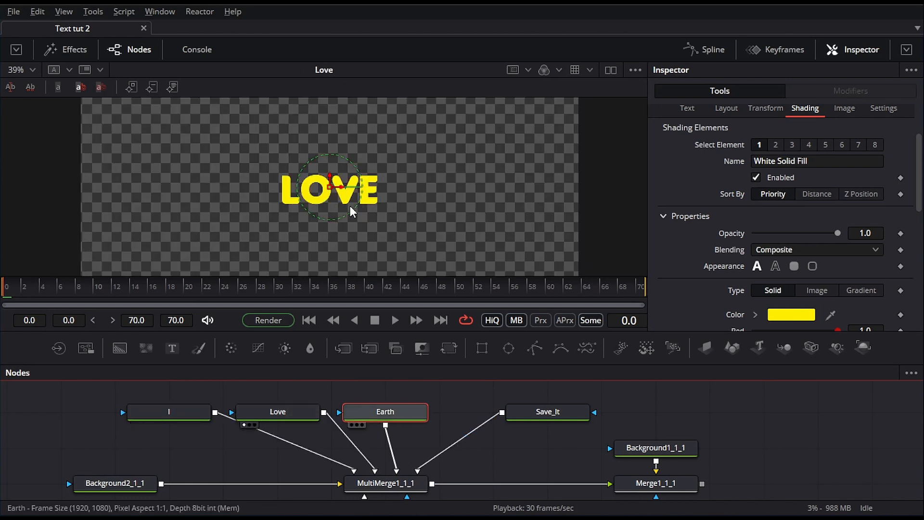
drag(350, 206, 351, 207)
drag(550, 415, 405, 172)
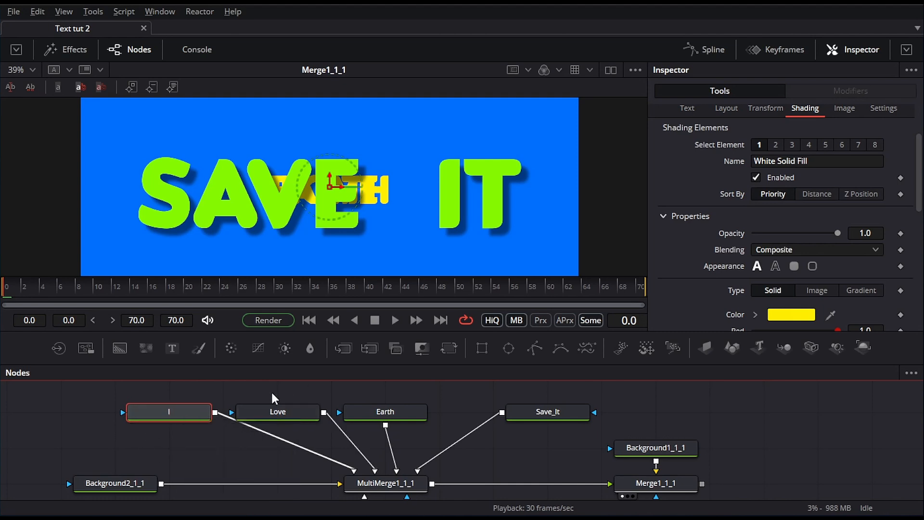
Disconnect Save_It from the MultiMerge and remove the Love and Earth texts from the composite.
mouse_move(351, 412)
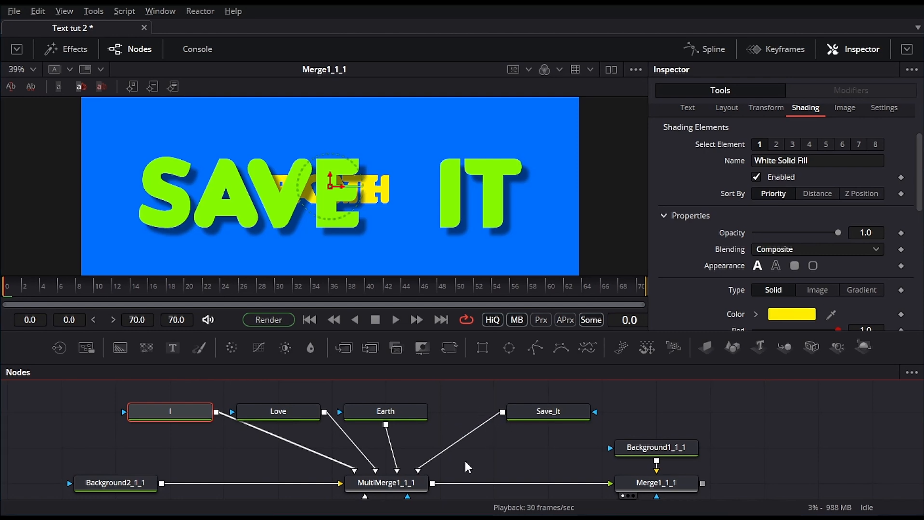
drag(418, 473, 519, 413)
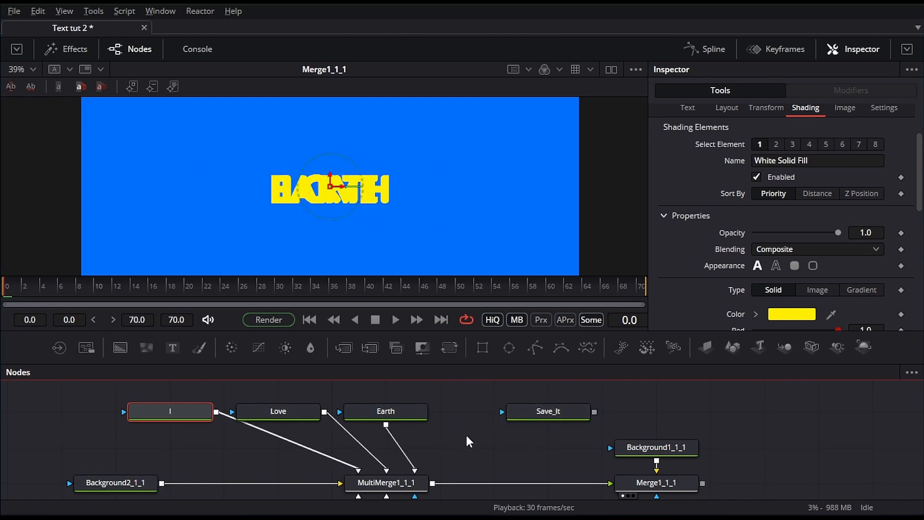
drag(438, 396, 309, 430)
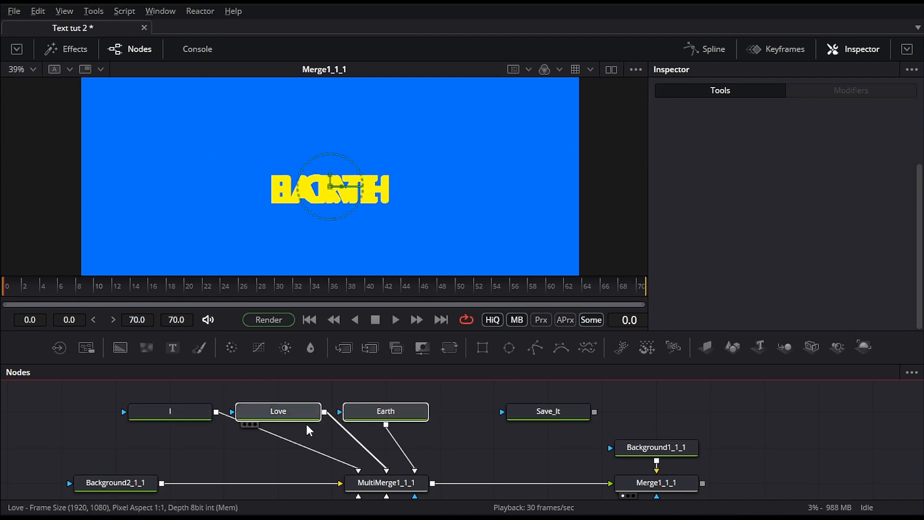
key(Delete)
Keyframe the layout size of the I text at frame 0 with a value of 10.
click(193, 418)
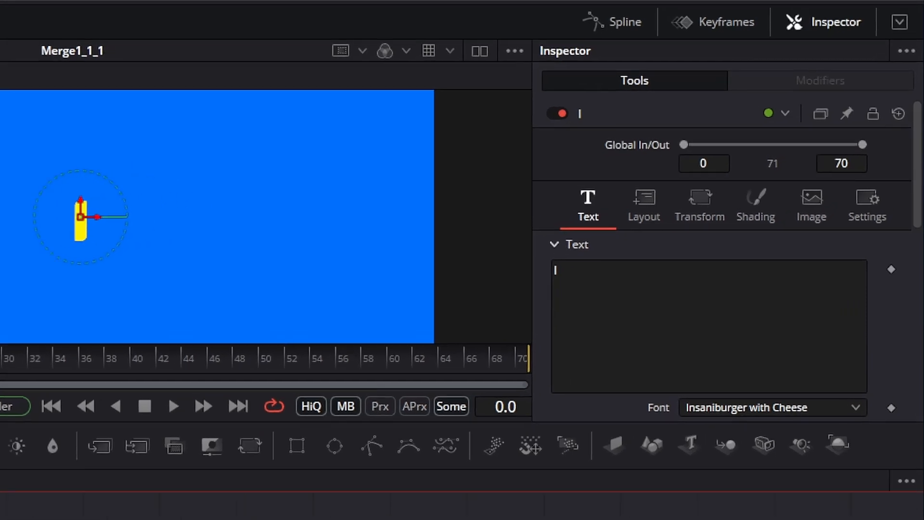
click(654, 216)
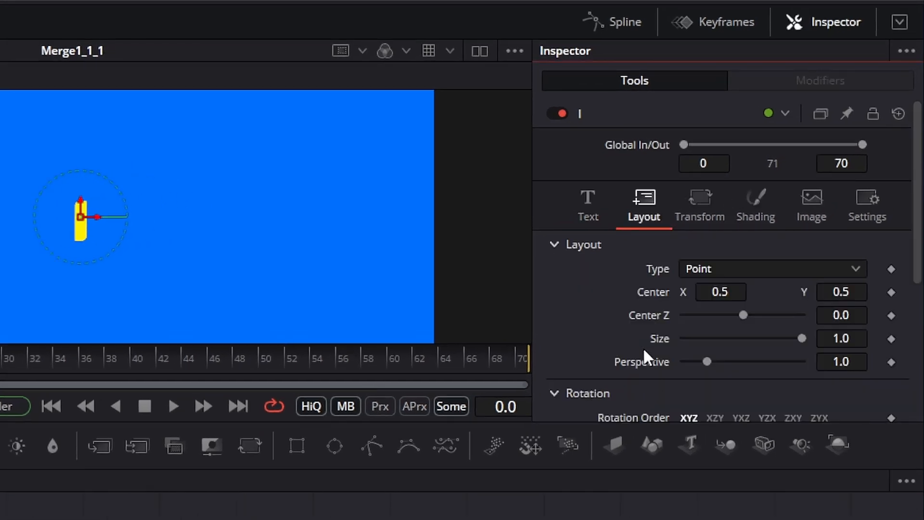
click(891, 339)
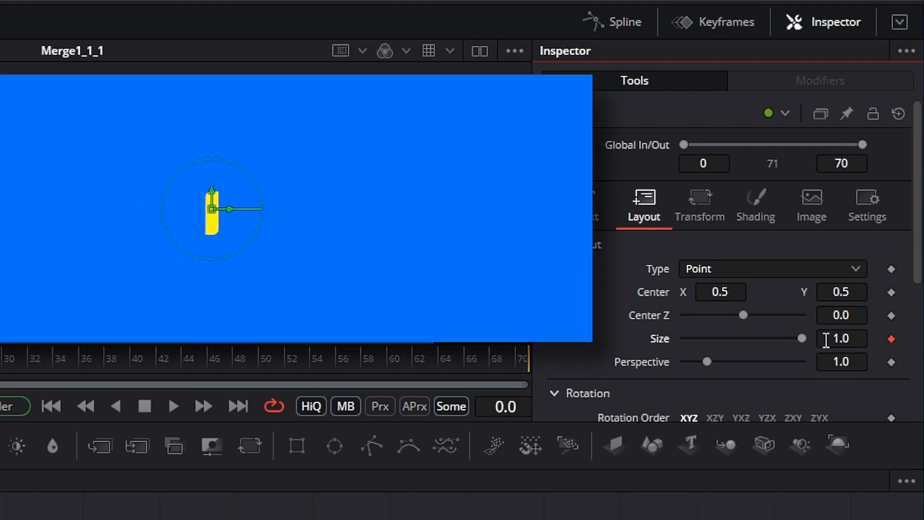
click(827, 340)
text(10)
key(Tab)
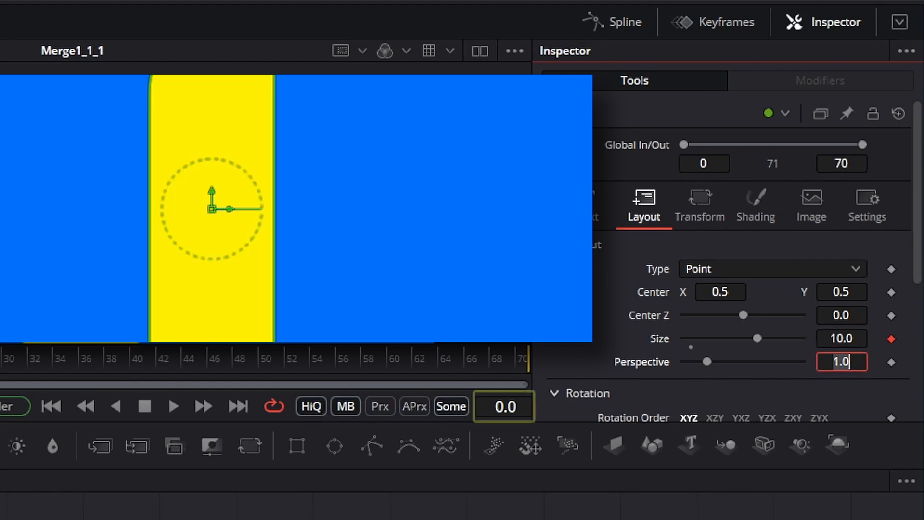
Keyframe the layout size of the I text at frame 5 with a value of 2.
drag(506, 407, 520, 407)
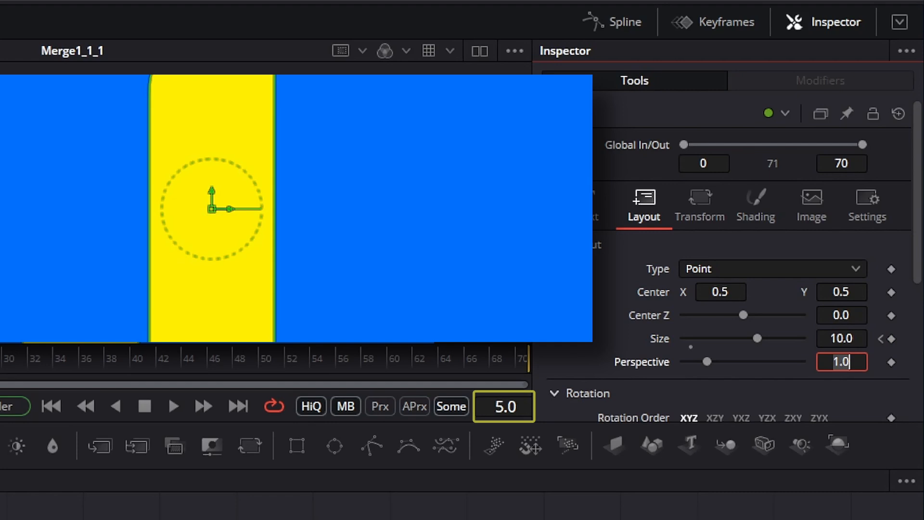
click(892, 339)
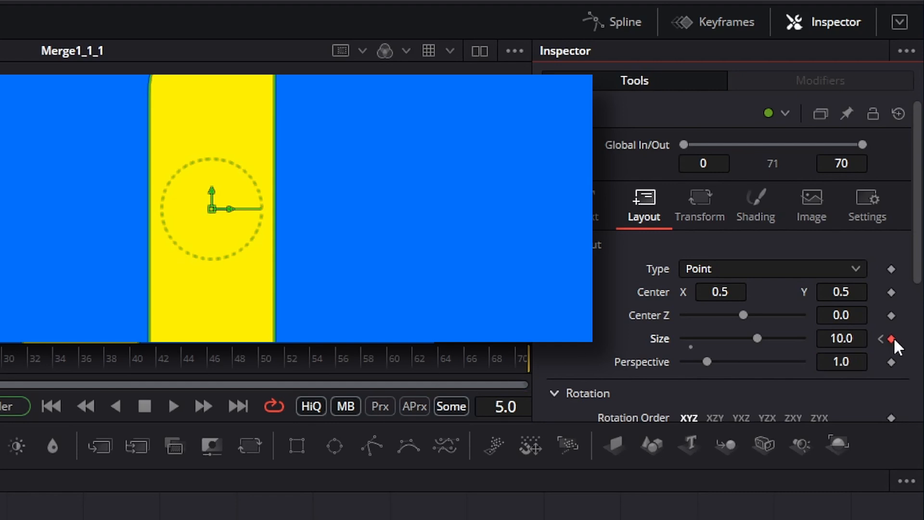
click(852, 339)
text(2)
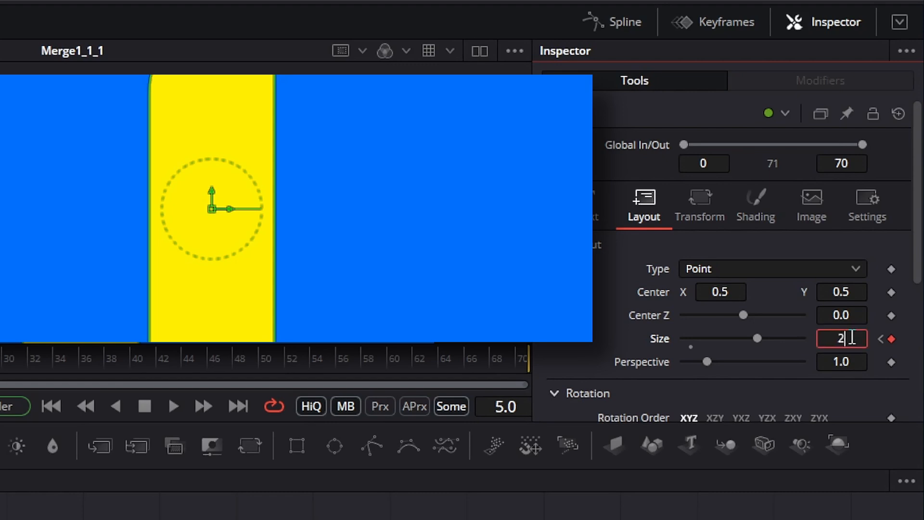
key(Tab)
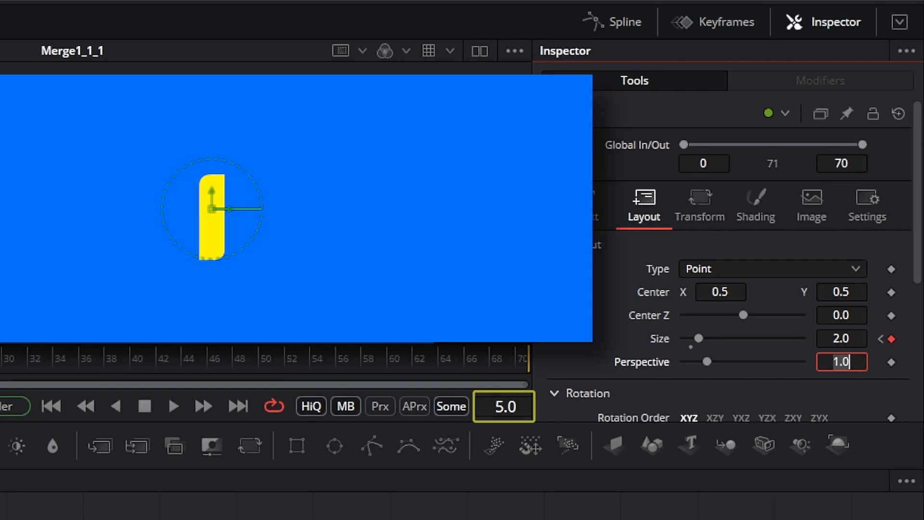
Keyframe the I text's layout size at 2 on frame 12 and at 1 on frame 15.
text(12)
key(Return)
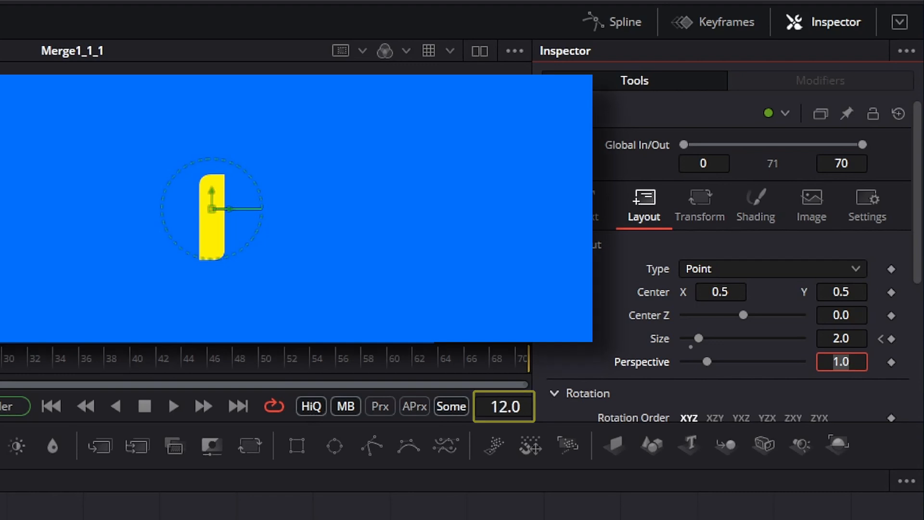
click(891, 339)
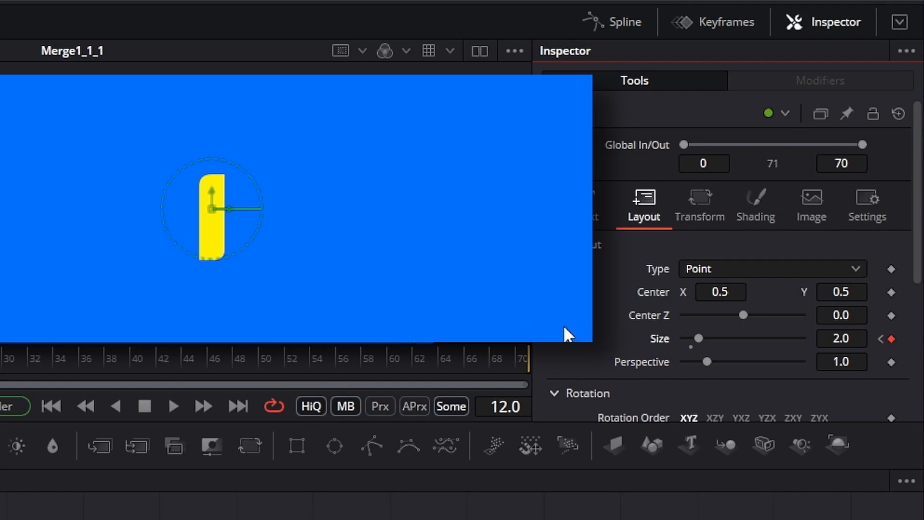
scroll(504, 407, up, 3)
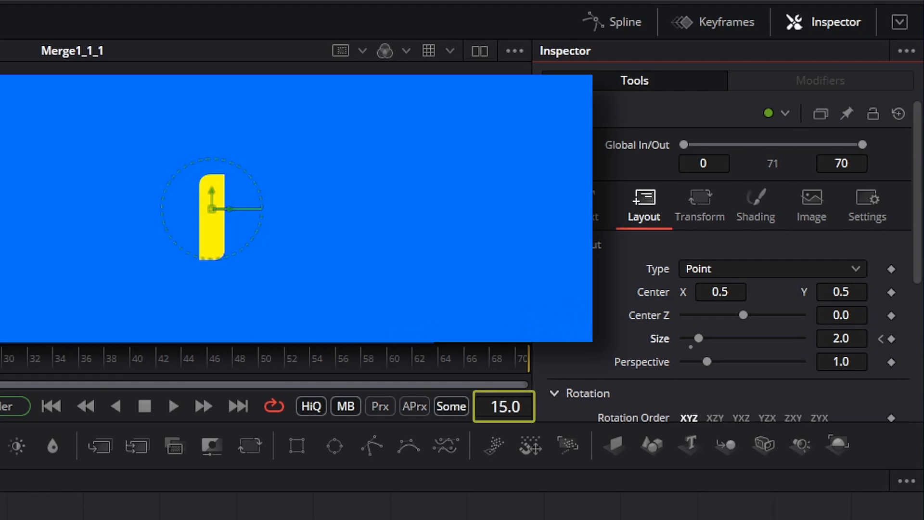
click(846, 338)
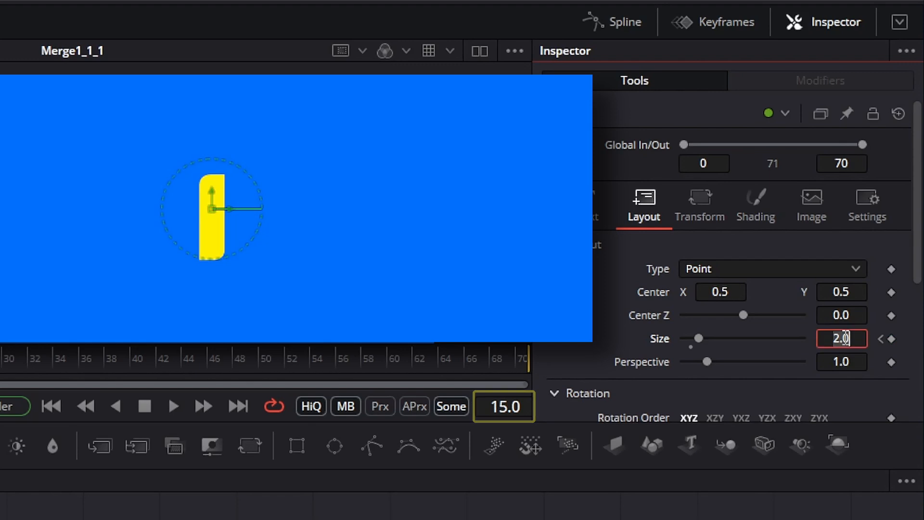
text(1)
key(Tab)
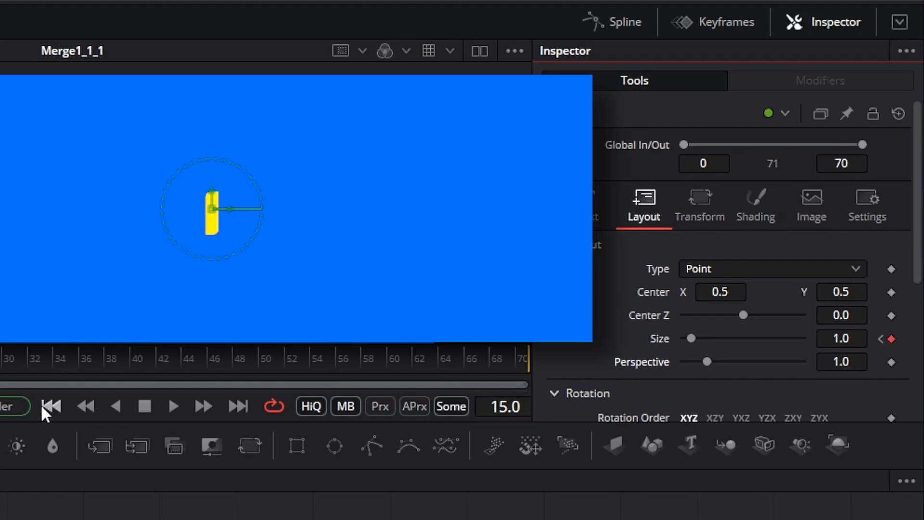
Play back the I text's size animation from the first frame, then stop playback.
click(41, 404)
click(175, 403)
click(145, 405)
click(41, 403)
click(175, 402)
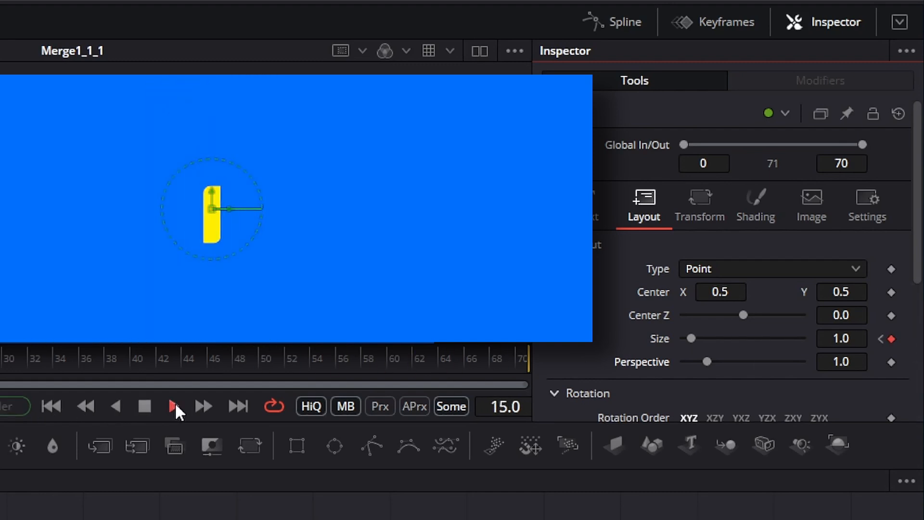
click(146, 403)
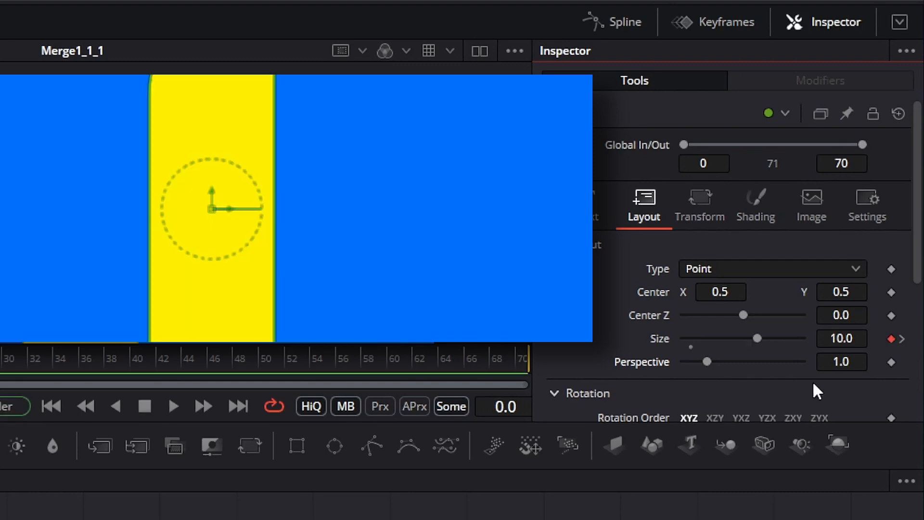
Keyframe the I text's shading opacity at 0 on frame 0 and at 1 on frame 2.
click(761, 208)
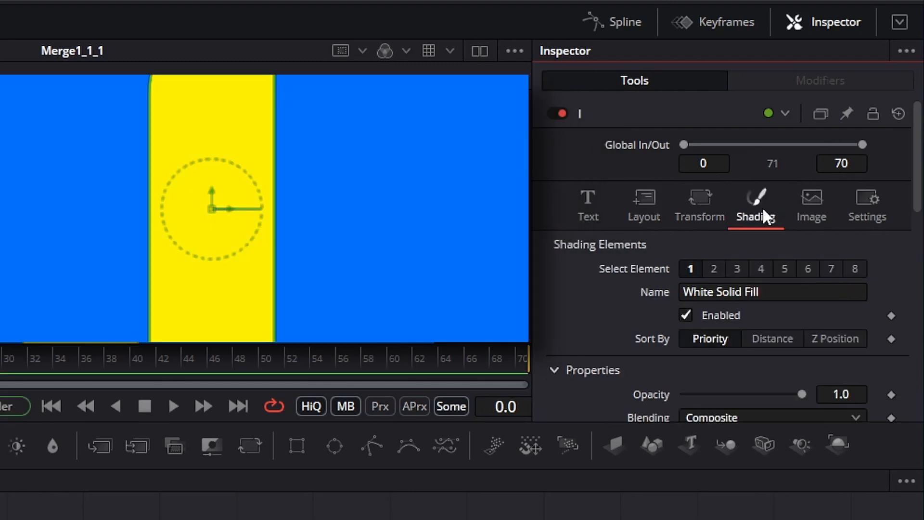
scroll(625, 329, down, 2)
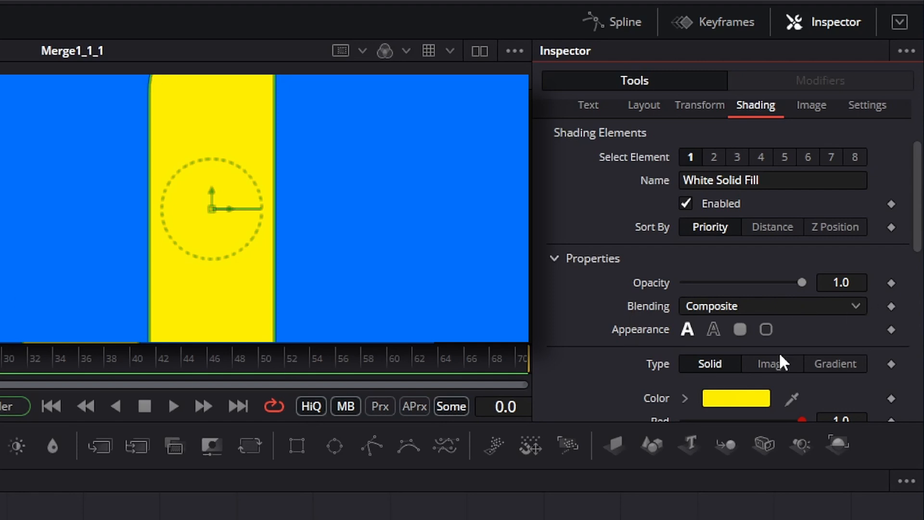
click(891, 283)
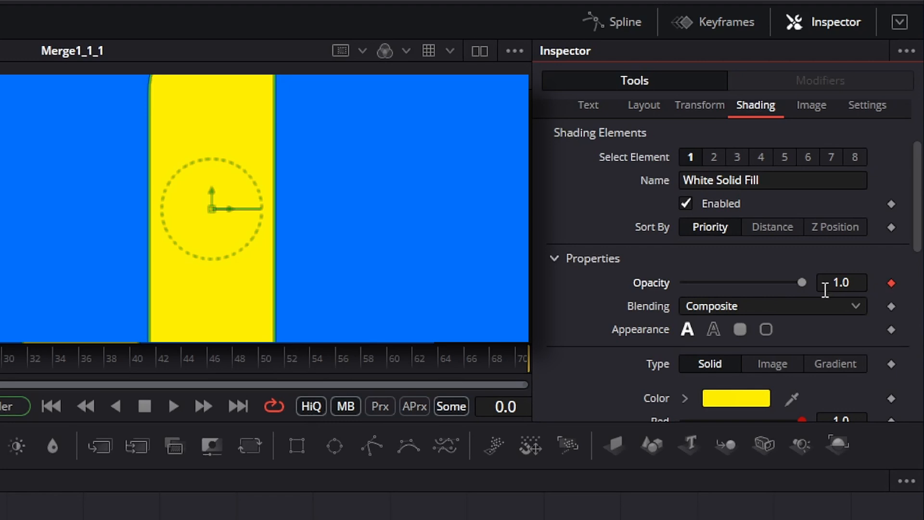
drag(801, 283, 683, 283)
click(505, 407)
text(2)
key(Return)
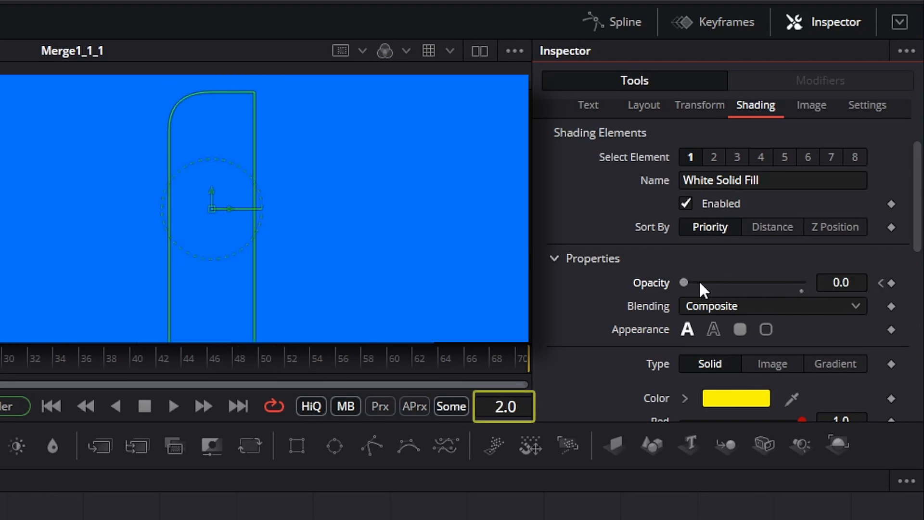
drag(683, 283, 802, 283)
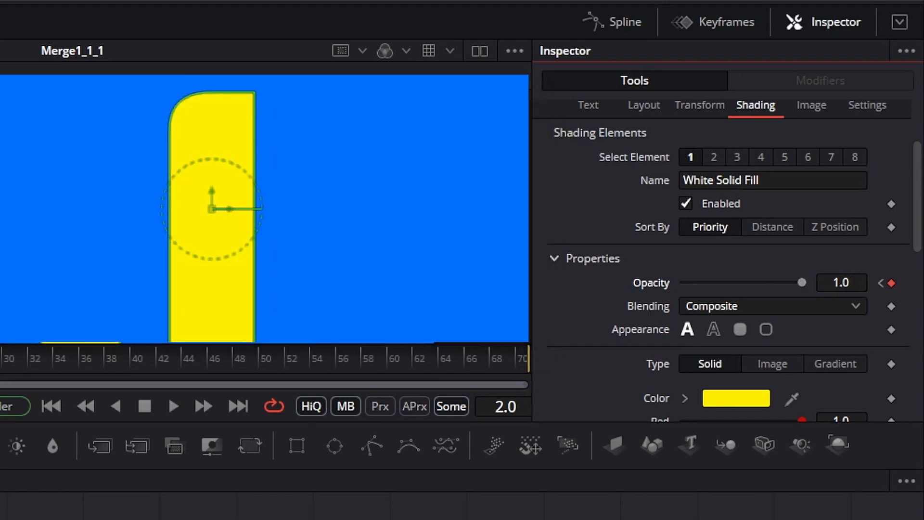
Keyframe the I text's shading opacity at 0 on frame 15 and at 1 on frame 13.
key(Right)
drag(802, 283, 612, 282)
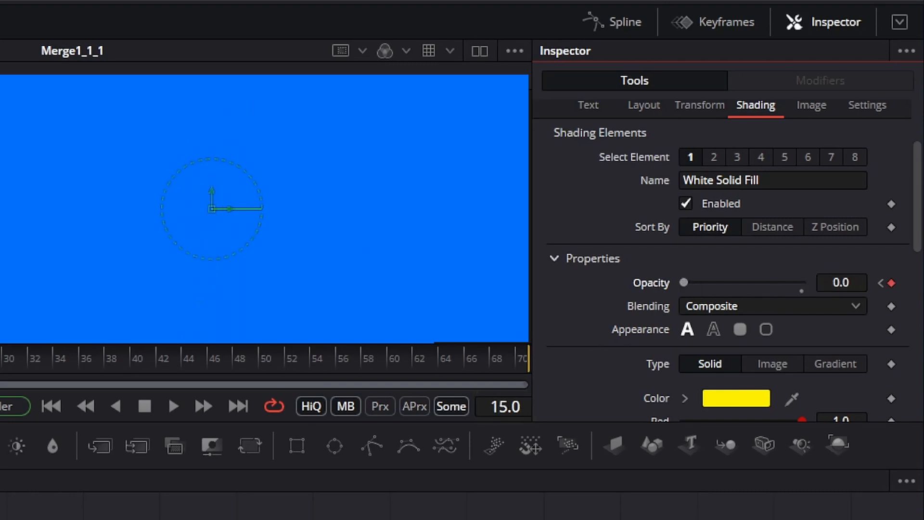
key(Left)
key(Left)
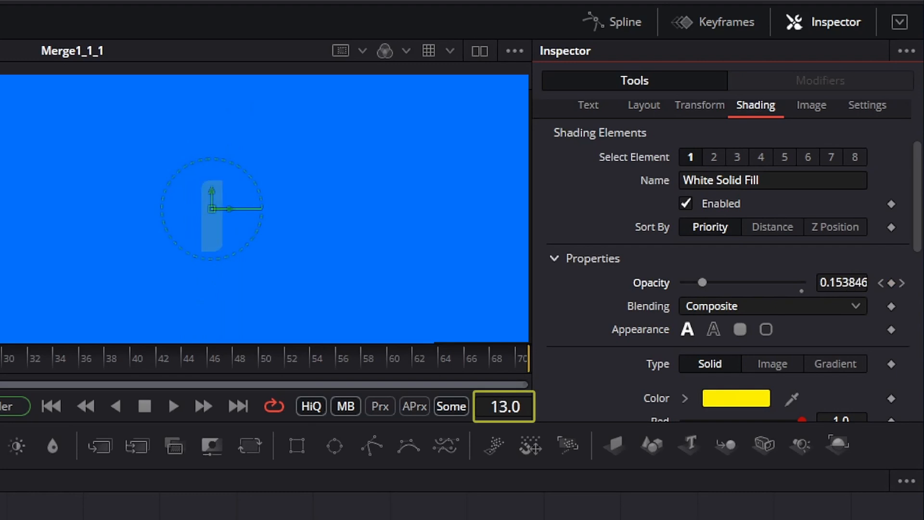
drag(701, 282, 810, 289)
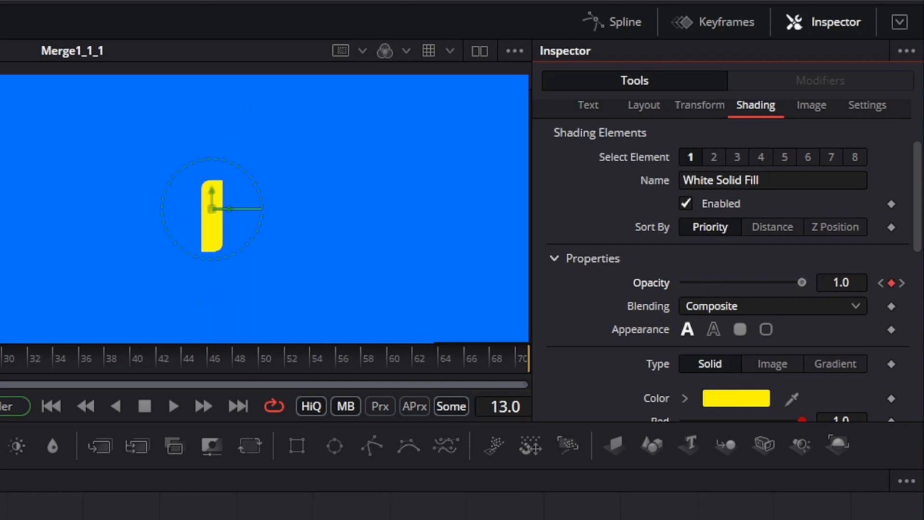
Play back the I text's size and opacity animation from the first frame.
key(Home)
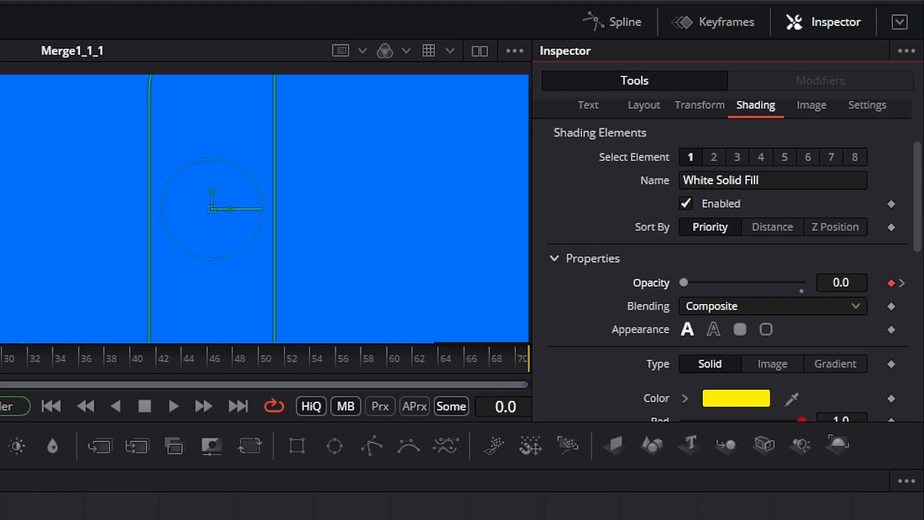
click(174, 405)
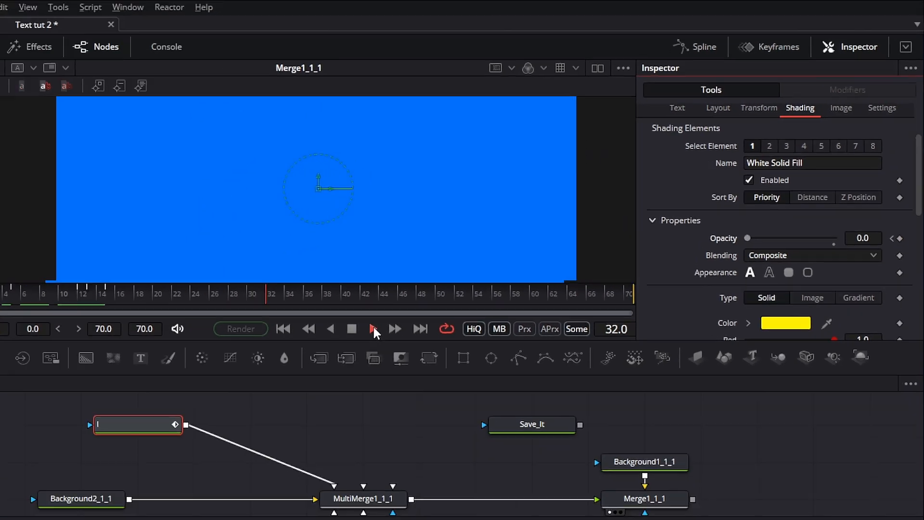
click(395, 320)
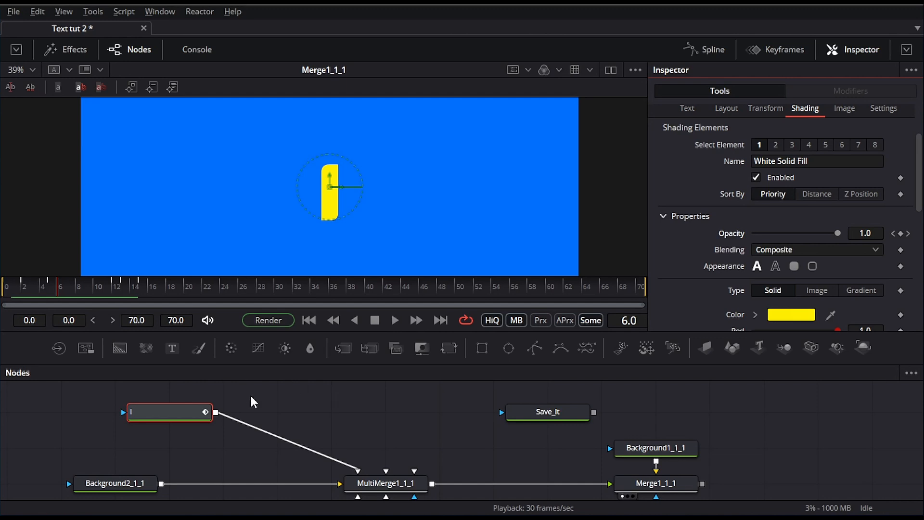
Show the I text's Layout Size and Opacity 1 curves in the Spline editor, fitted to the view.
click(155, 411)
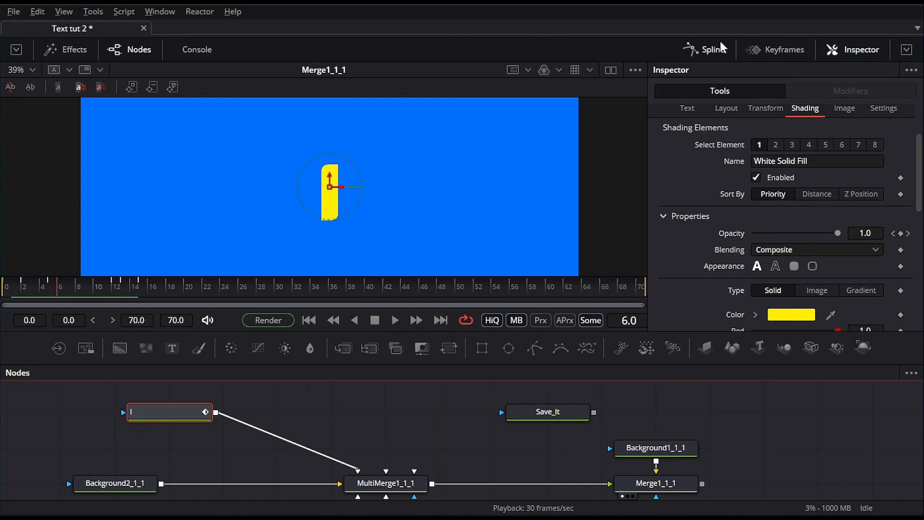
click(703, 50)
click(482, 406)
drag(712, 365, 713, 322)
click(863, 329)
Apply the In Cubic ease to the Layout Size keyframes between frames 0 and 5.
drag(769, 359, 646, 441)
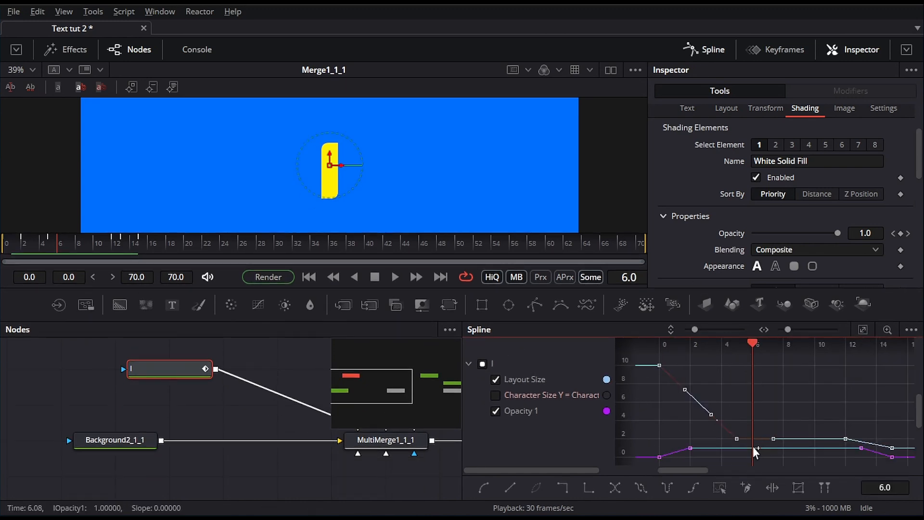
right_click(661, 371)
mouse_move(684, 206)
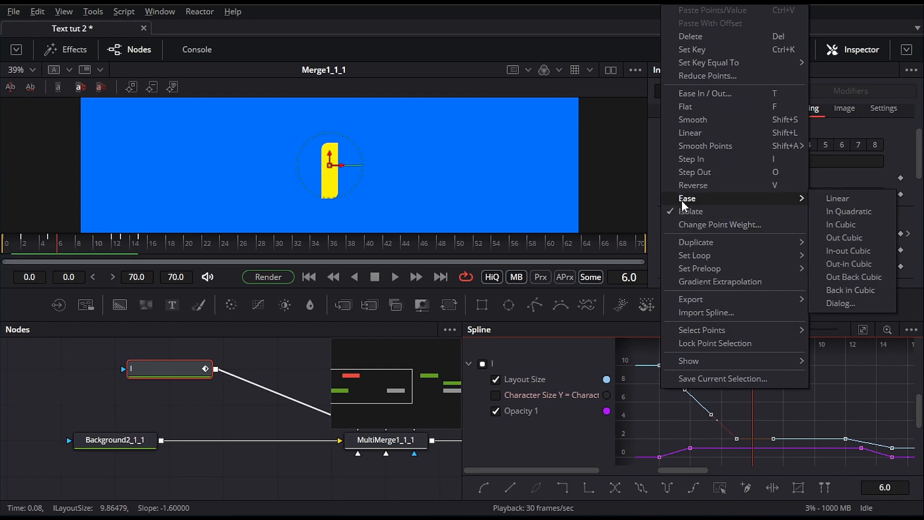
click(841, 224)
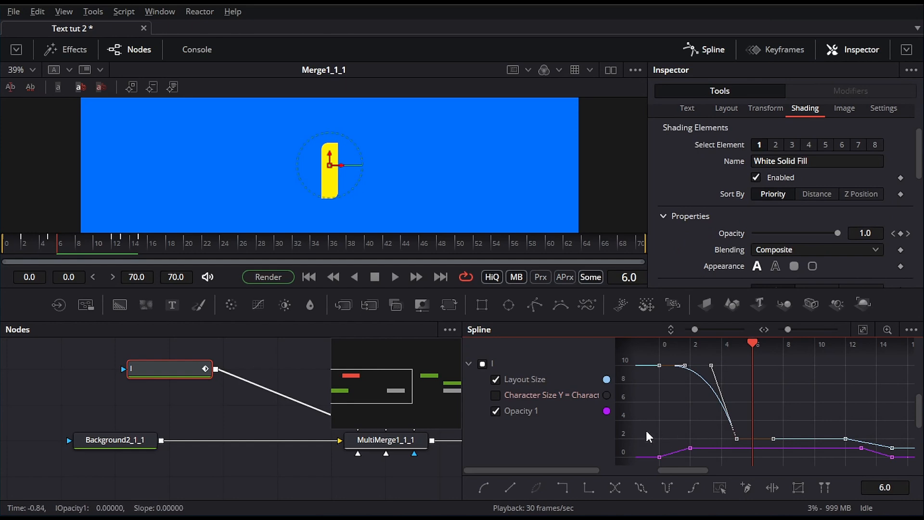
Apply the Out Cubic ease to the Opacity 1 keyframes between frames 0 and 2.
drag(642, 417, 701, 466)
right_click(681, 435)
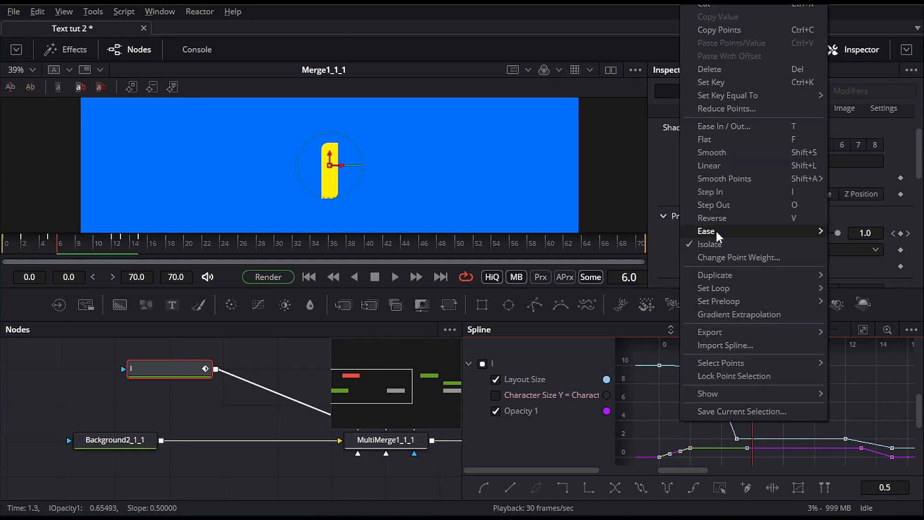
mouse_move(718, 235)
click(816, 270)
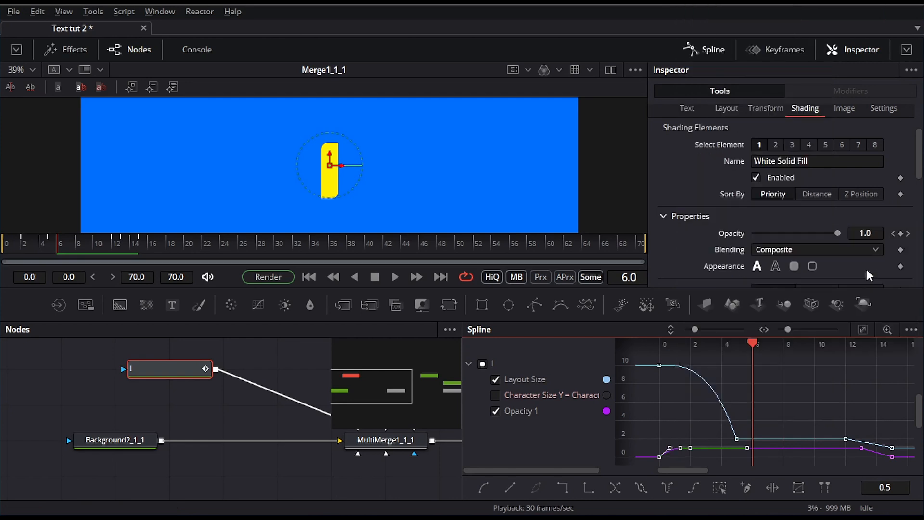
Apply the In Cubic ease to the closing size and opacity keyframes between frames 12 and 15, and play back the result.
drag(819, 388, 899, 462)
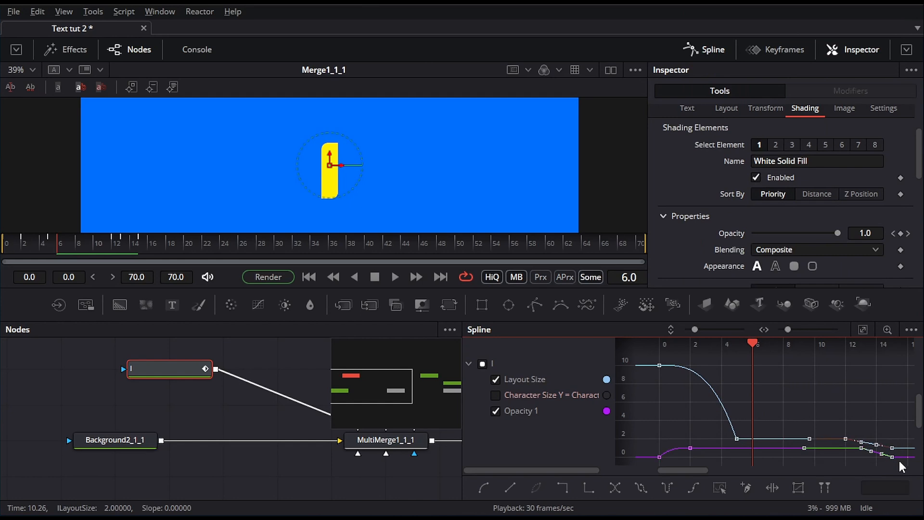
right_click(685, 387)
mouse_move(719, 204)
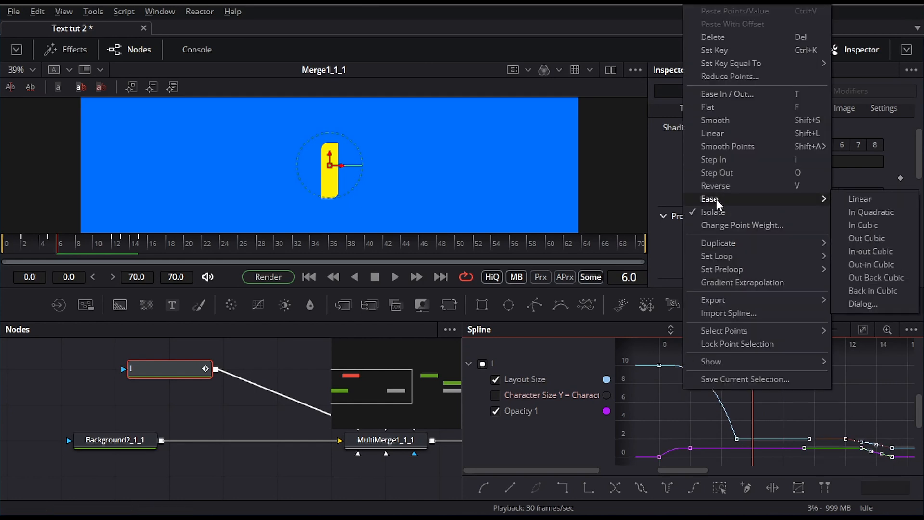
click(862, 226)
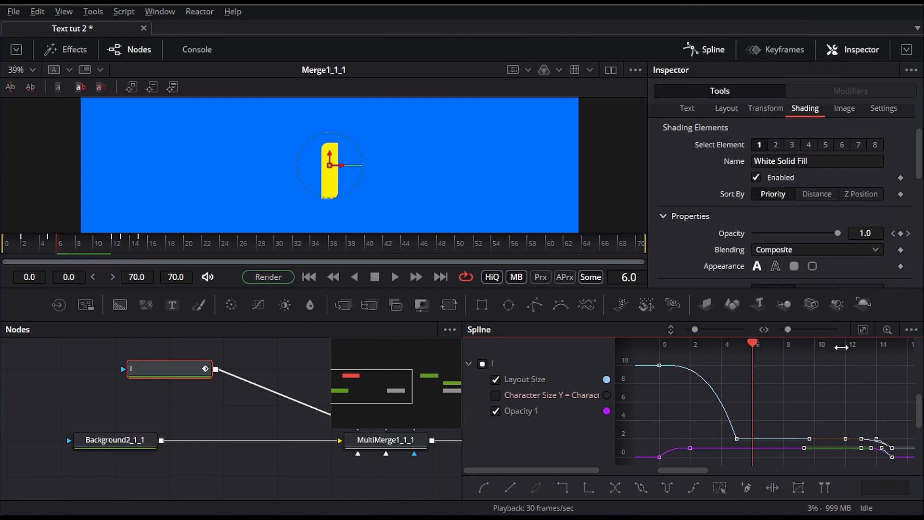
click(308, 277)
click(394, 279)
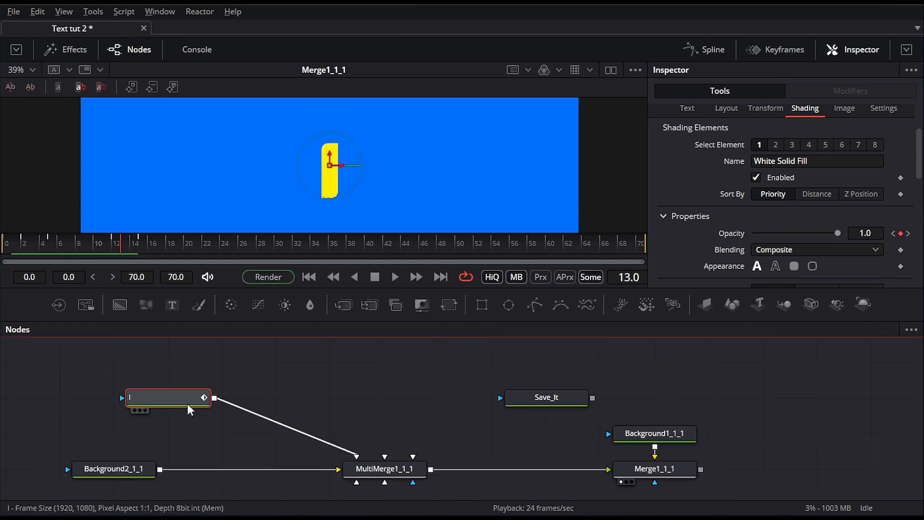
Paste two copies of the animated I text node beside it as the Love and Earth texts, naming the nodes accordingly.
click(275, 394)
key(ctrl+v)
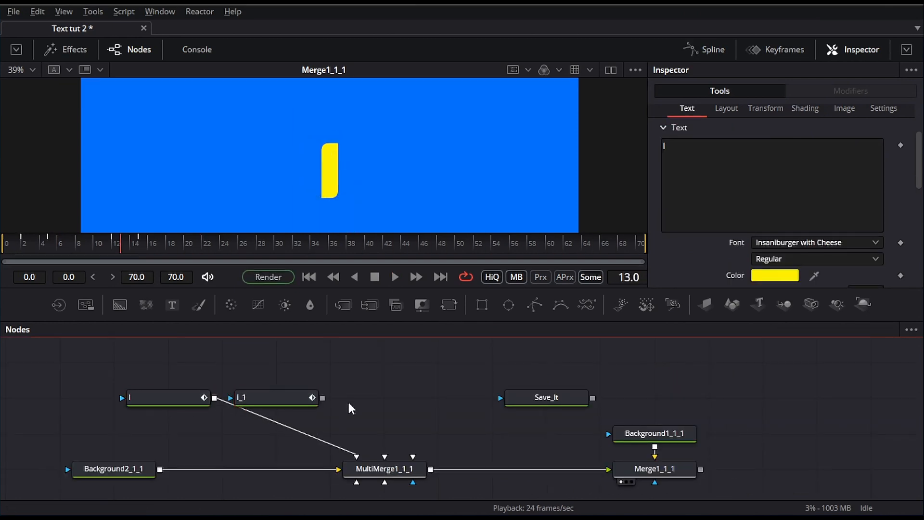
key(F2)
text(Love)
key(Return)
key(ctrl+v)
key(F2)
text(Earth)
key(Return)
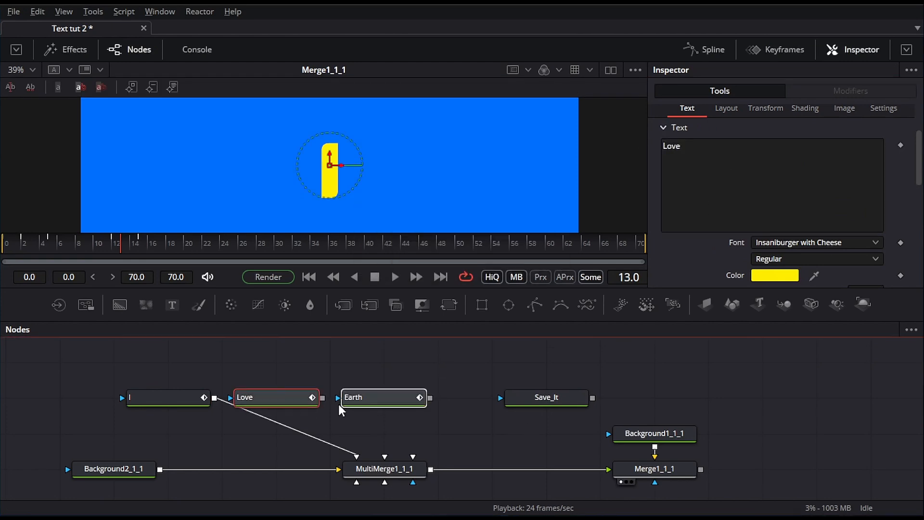
click(332, 405)
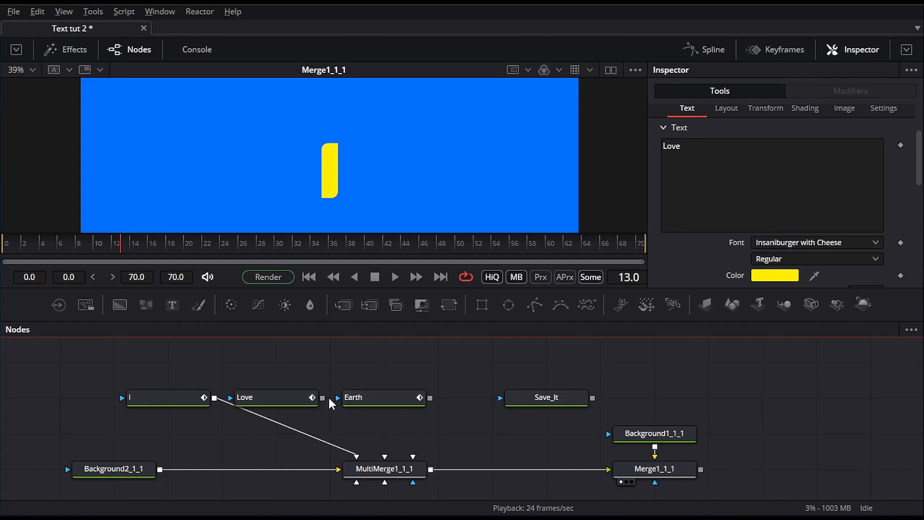
Connect the Love and Earth text nodes to the MultiMerge1_1_1 node.
drag(323, 397, 384, 460)
drag(430, 397, 413, 456)
click(398, 470)
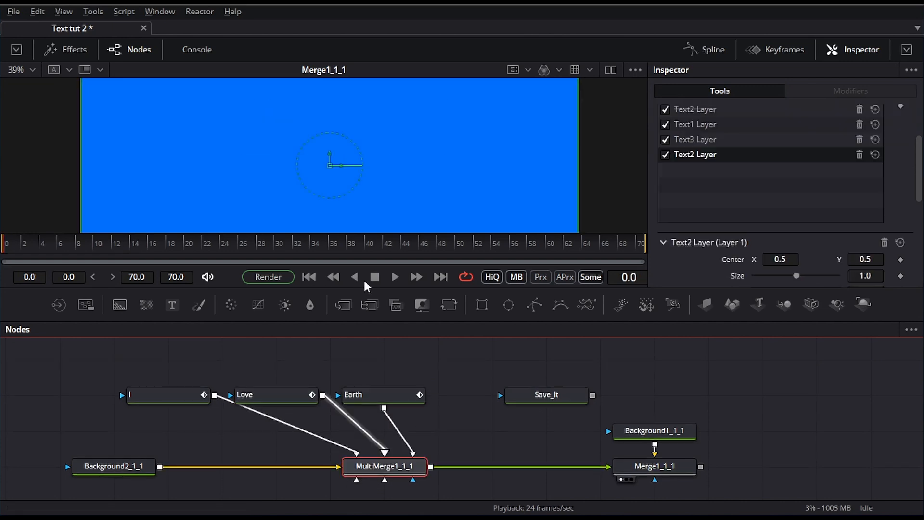
Play back the composite with the I, Love and Earth texts.
click(395, 277)
scroll(421, 365, up, 2)
scroll(422, 365, down, 2)
Select the I, Love and Earth nodes together and show their tracks in the Keyframes editor.
click(442, 388)
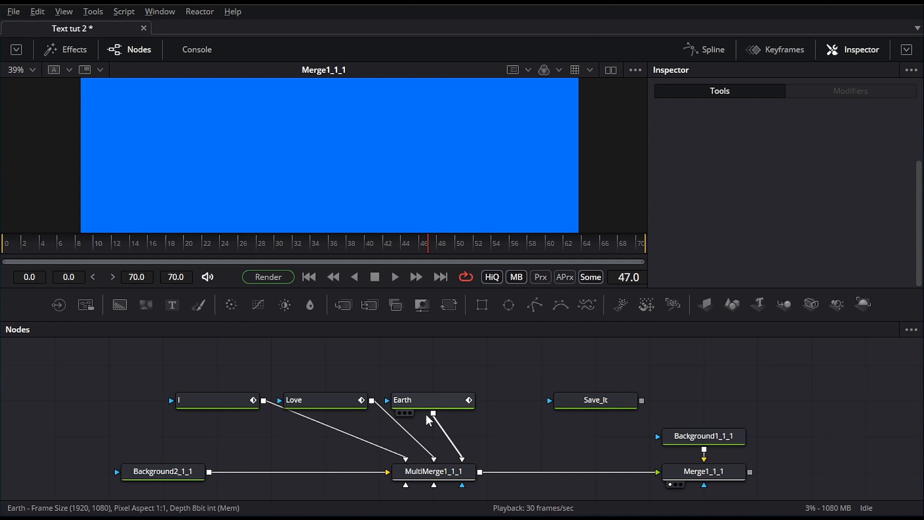
drag(513, 369, 213, 426)
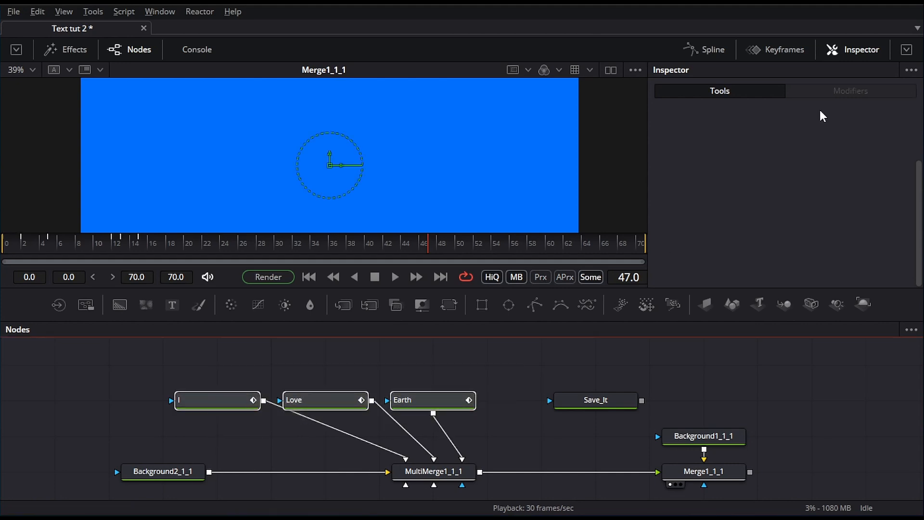
click(778, 51)
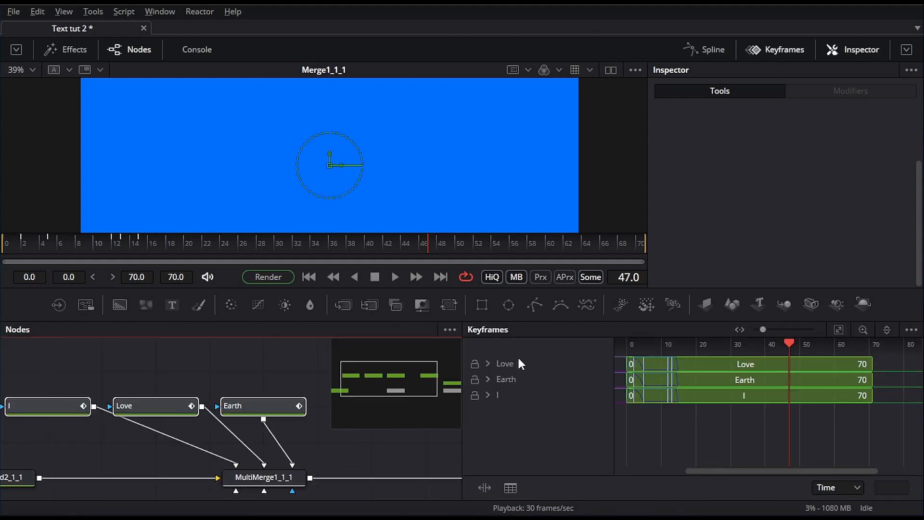
Shift the size and opacity keyframes of the Love and Earth texts together so they start at frame 12.
click(488, 394)
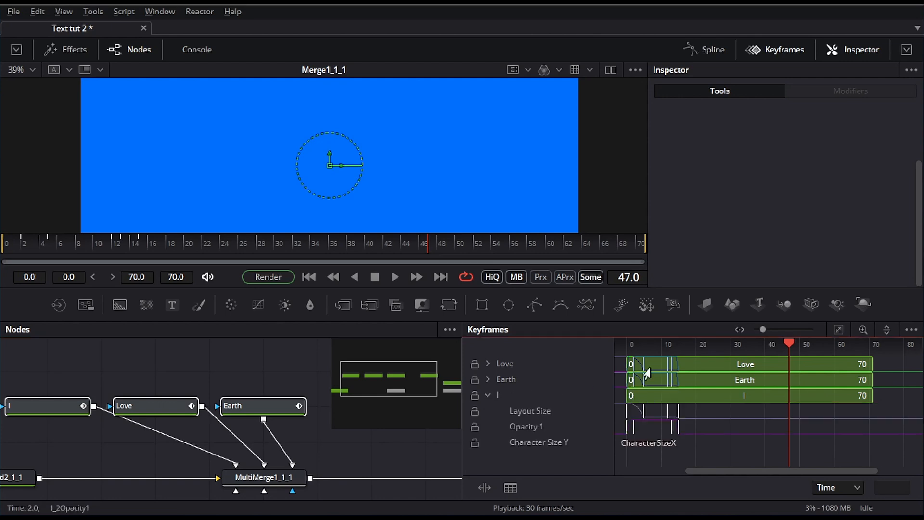
drag(789, 344, 669, 357)
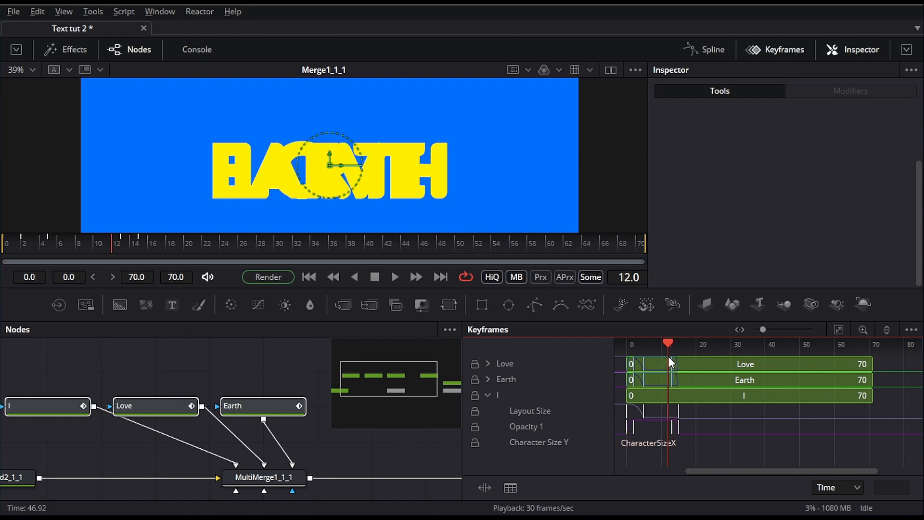
click(488, 363)
click(488, 427)
drag(720, 378, 621, 462)
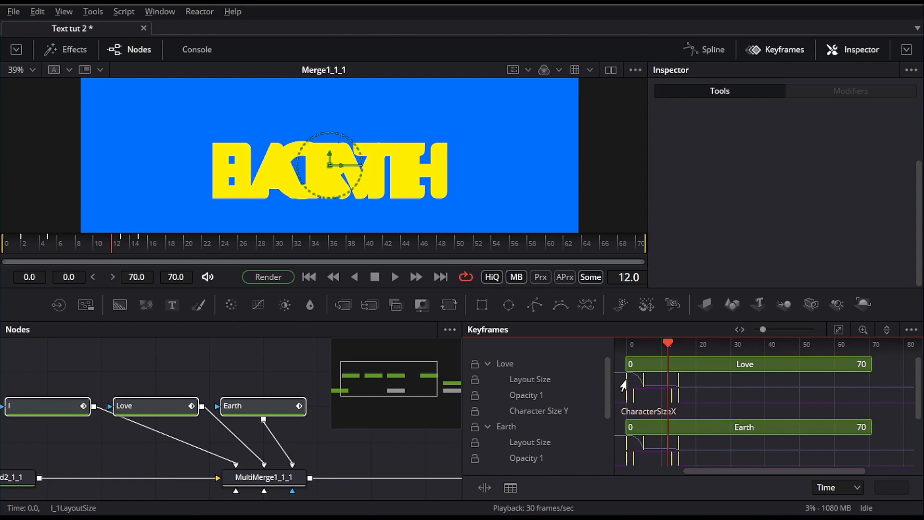
drag(624, 385, 668, 384)
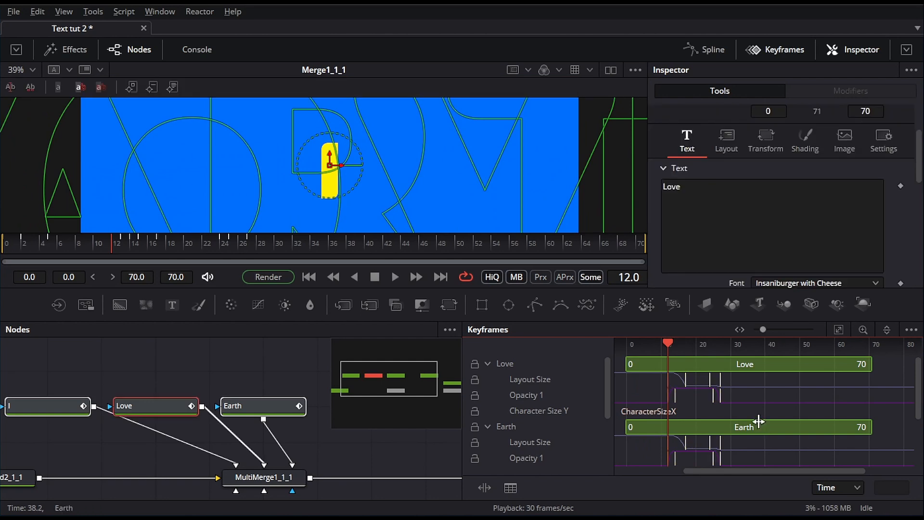
Shift the Earth text's keyframes again so its animation starts at frame 24.
drag(668, 344, 710, 350)
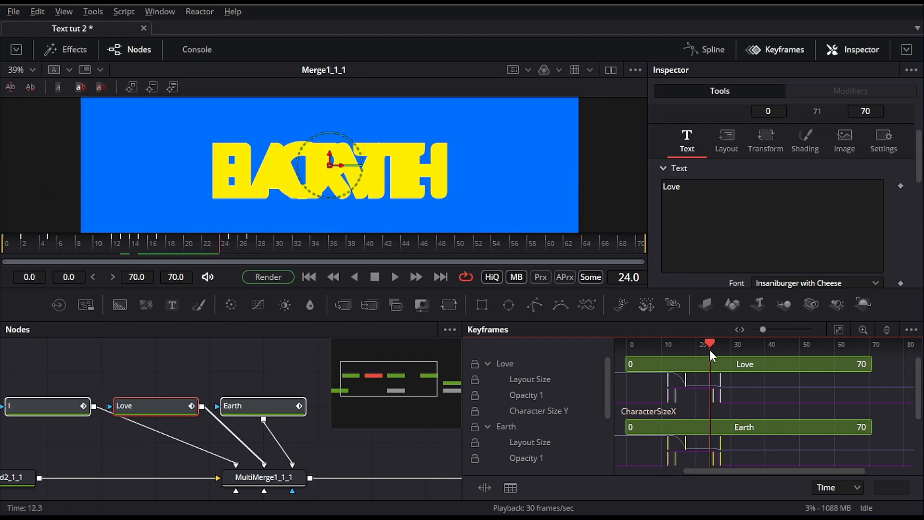
drag(667, 450, 712, 449)
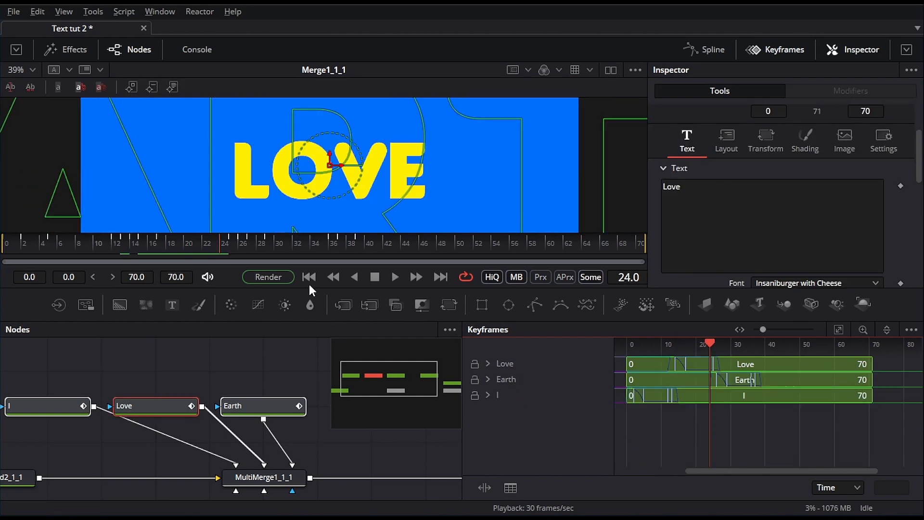
Play back the composite from the first frame to check the I, Love, Earth sequence.
click(309, 278)
click(391, 277)
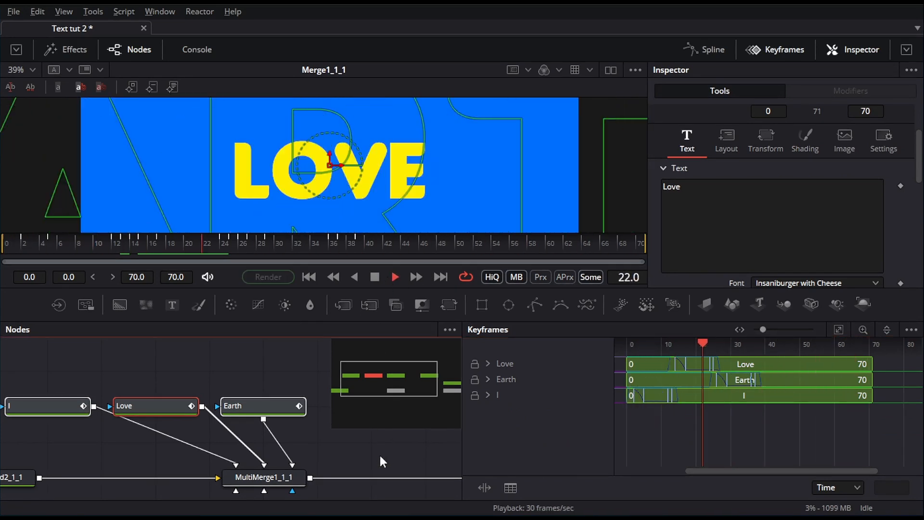
click(380, 456)
key(space)
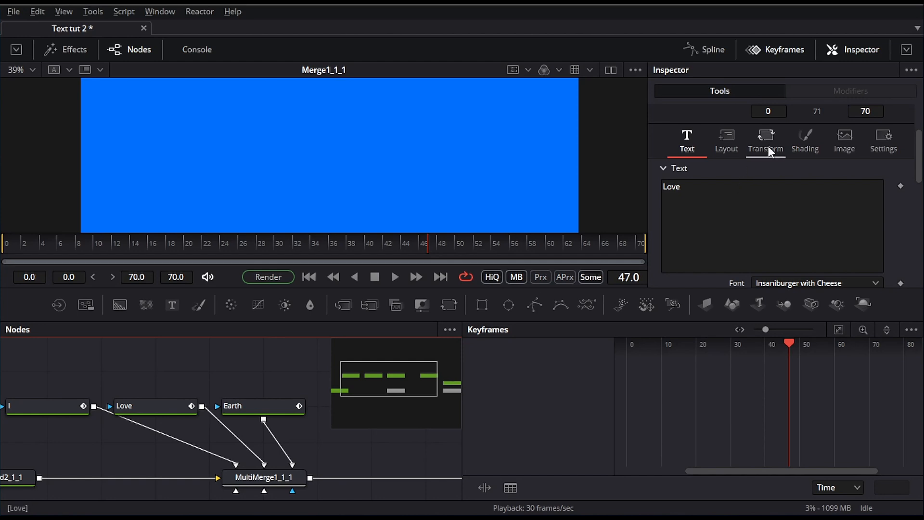
Close the Keyframes editor and connect the Save_It text node to MultiMerge1_1_1.
click(773, 50)
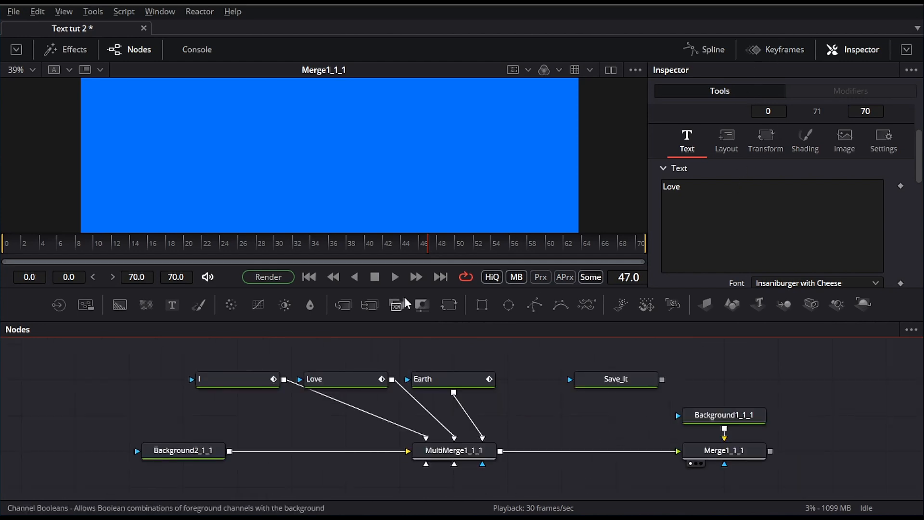
drag(662, 380, 474, 452)
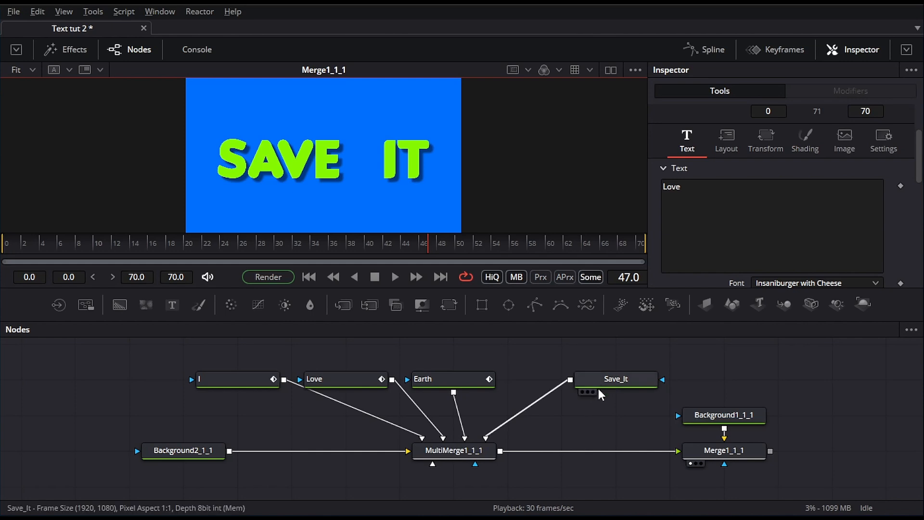
Keyframe the Save_It text's tracking at 2.983 on frame 41 and at 1.039 on frame 52.
click(465, 381)
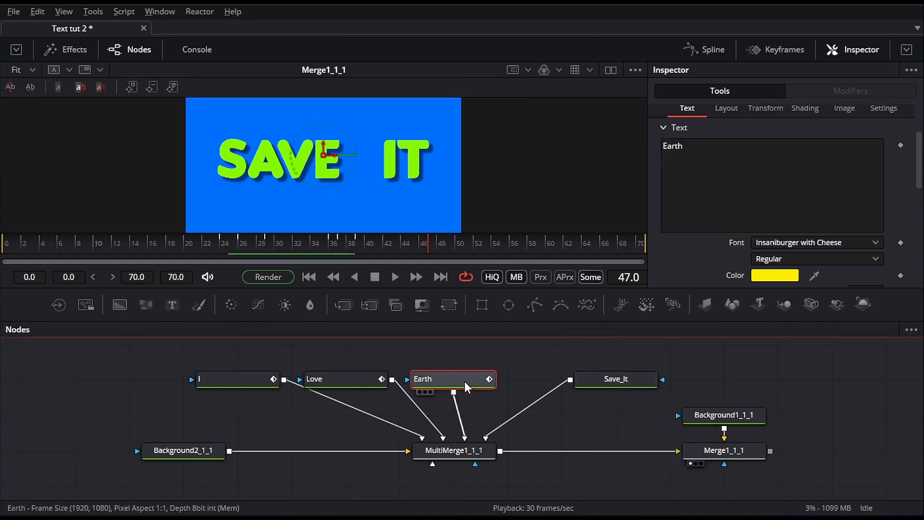
click(361, 246)
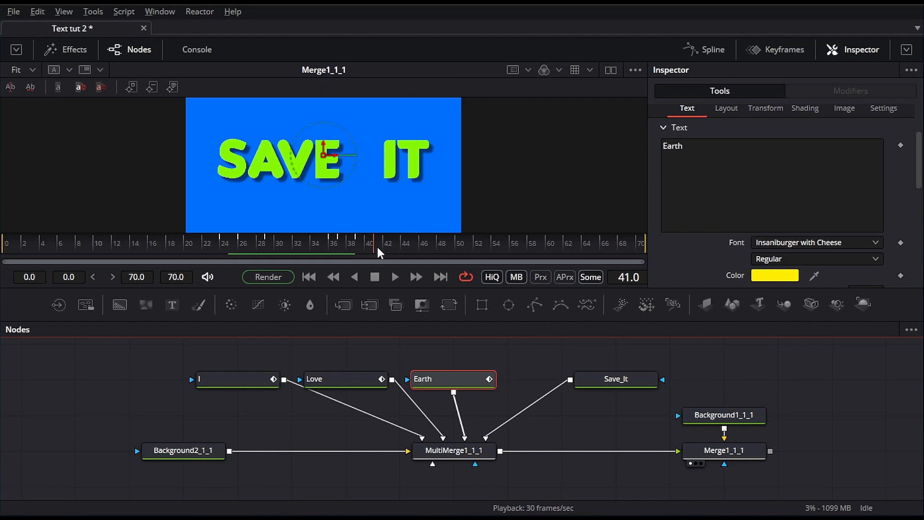
click(633, 384)
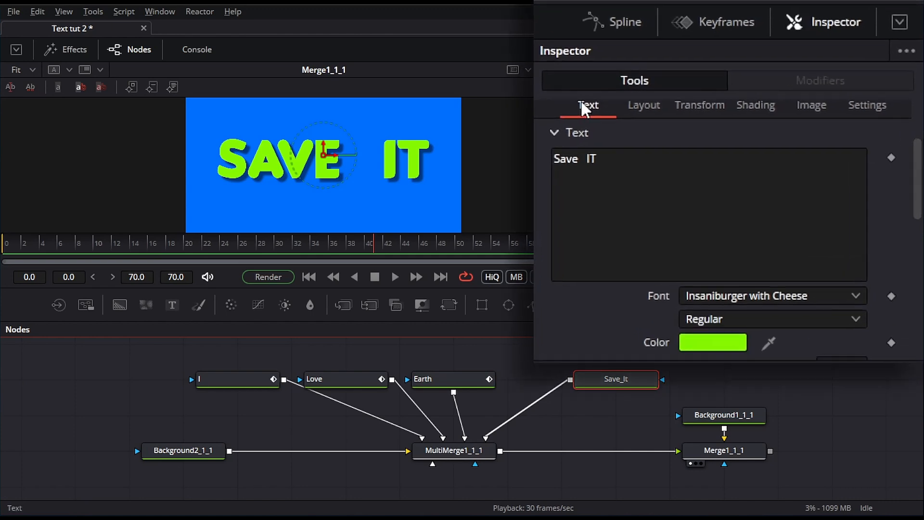
scroll(614, 144, down, 5)
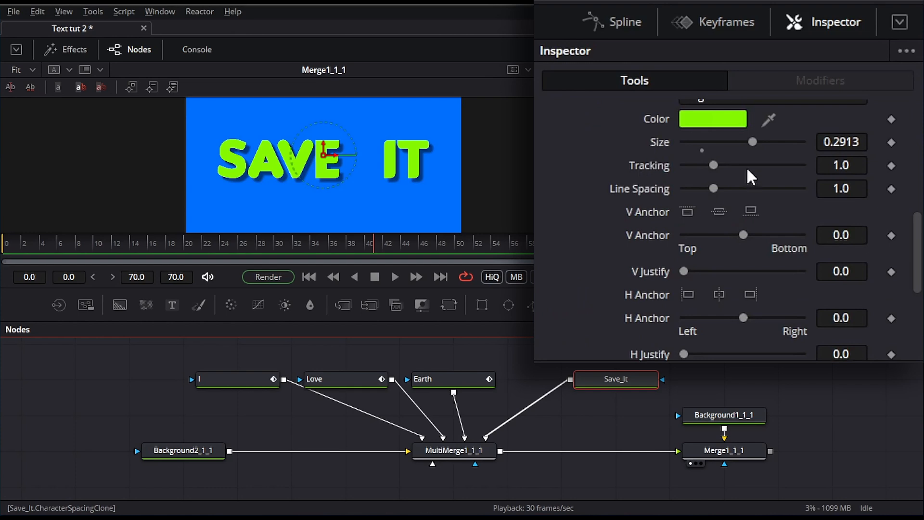
click(892, 165)
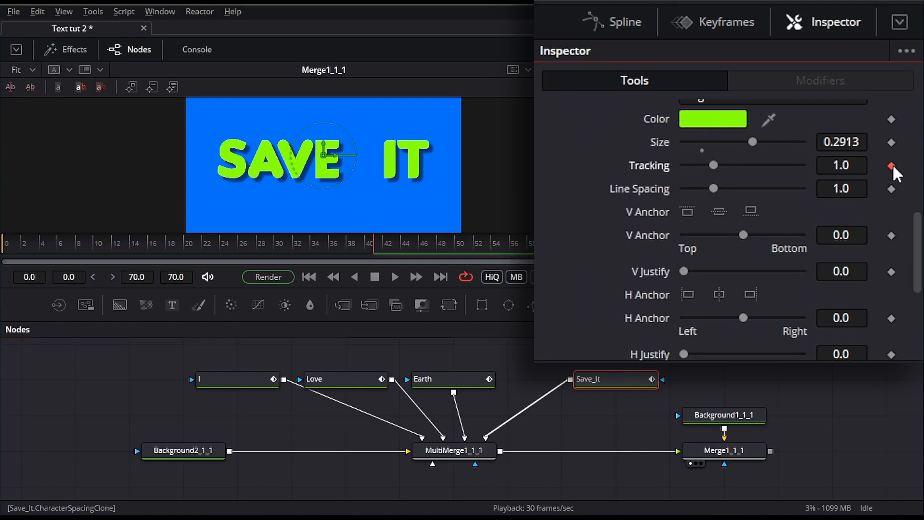
drag(838, 164, 909, 165)
click(386, 244)
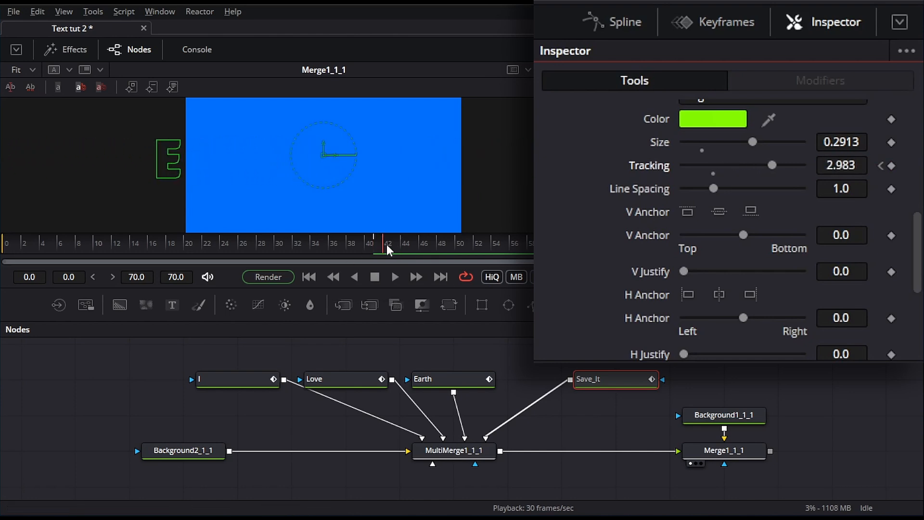
click(713, 174)
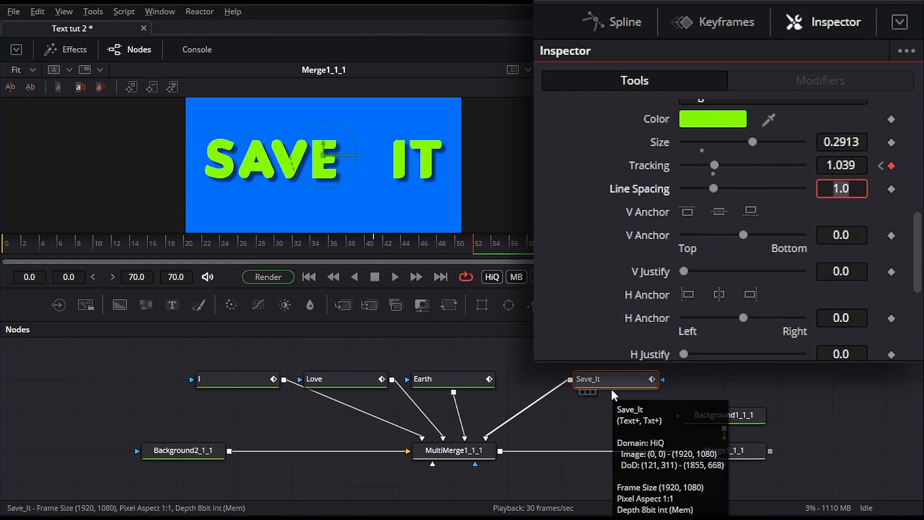
Play back the composite from the start with the Save_It text included.
click(312, 276)
click(394, 277)
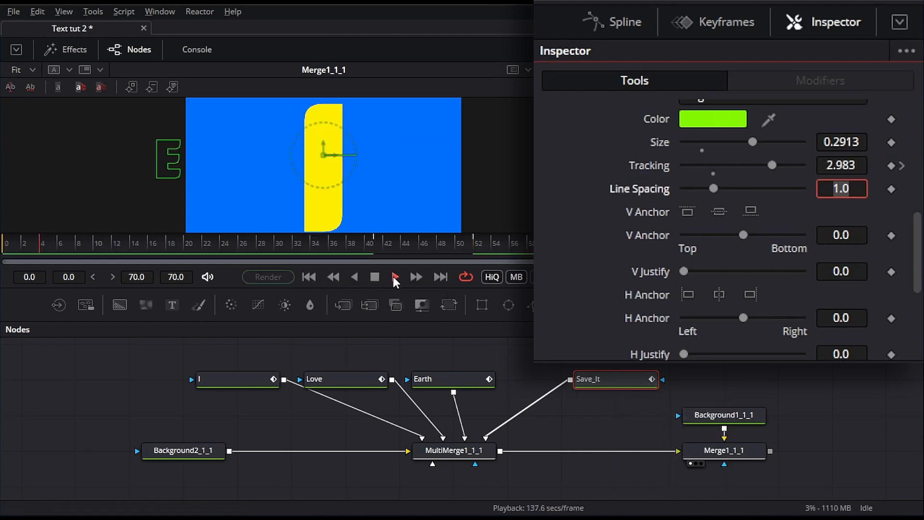
click(375, 277)
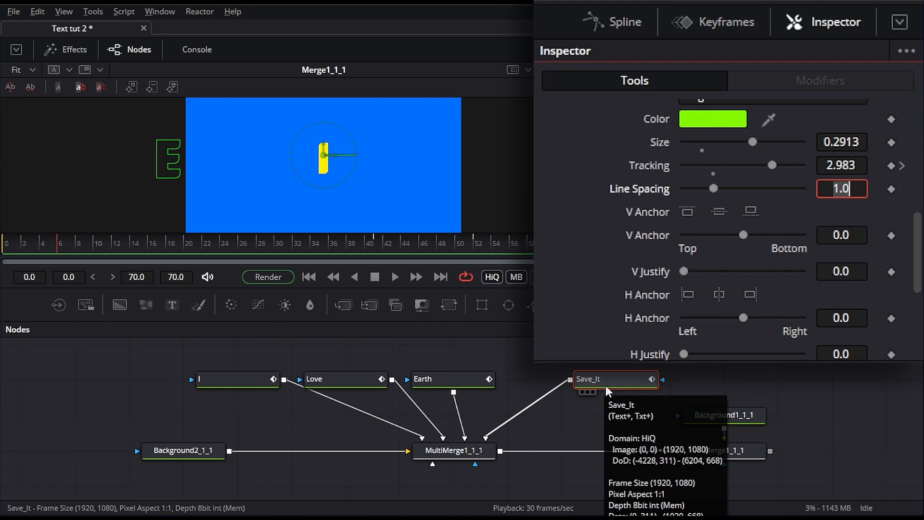
Add a tracking keyframe of 0.882 to the Save_It text at frame 48.
click(454, 246)
drag(450, 246, 441, 245)
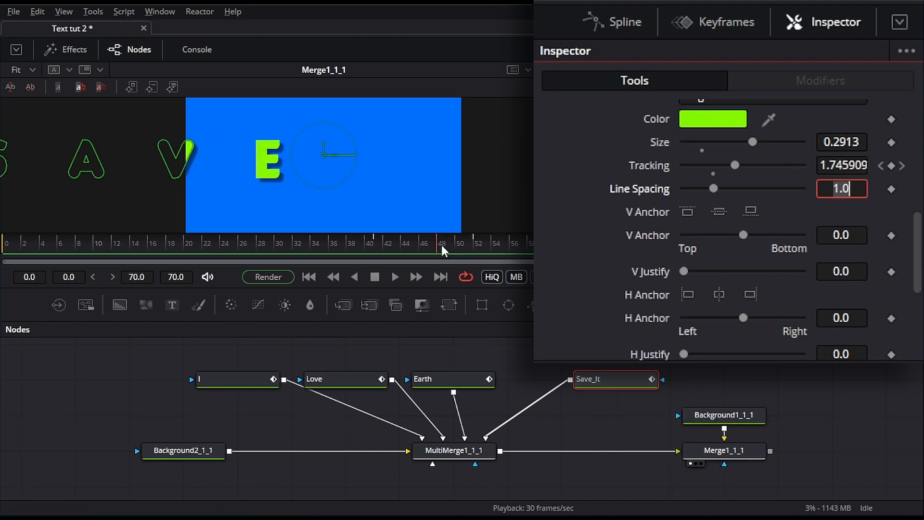
click(892, 166)
drag(736, 165, 709, 165)
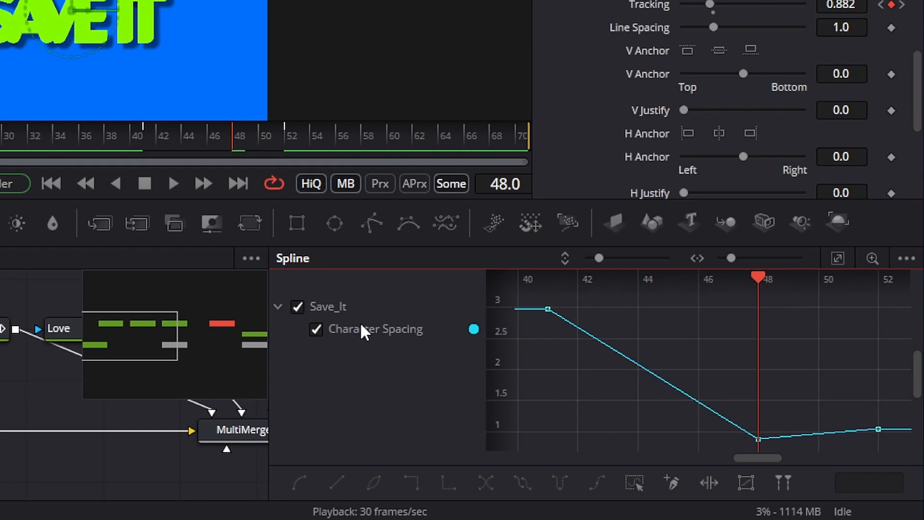
Smooth all of Save_It's Character Spacing keyframes in the Spline editor and play back the animation.
drag(531, 299, 894, 452)
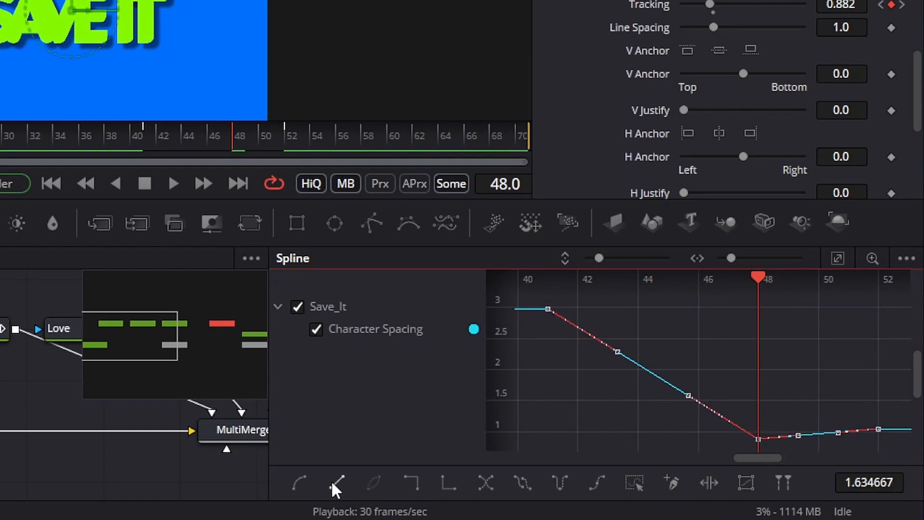
click(307, 480)
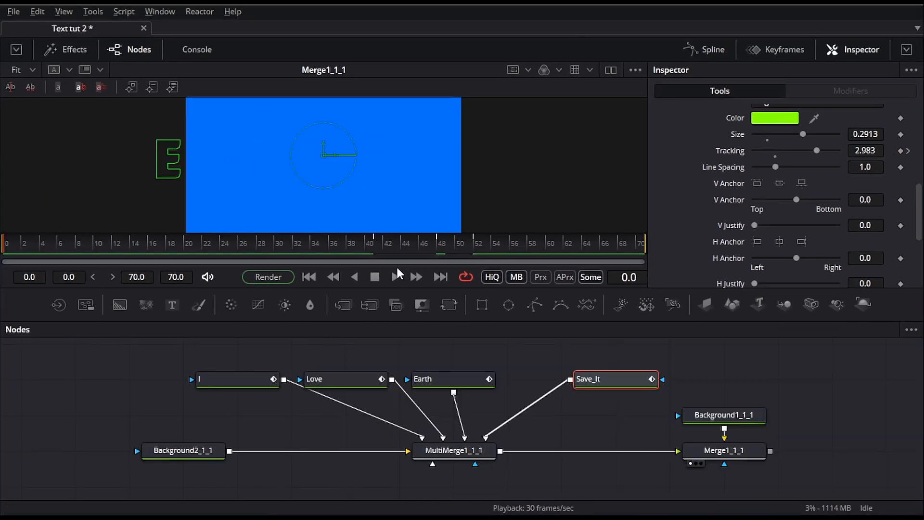
click(397, 277)
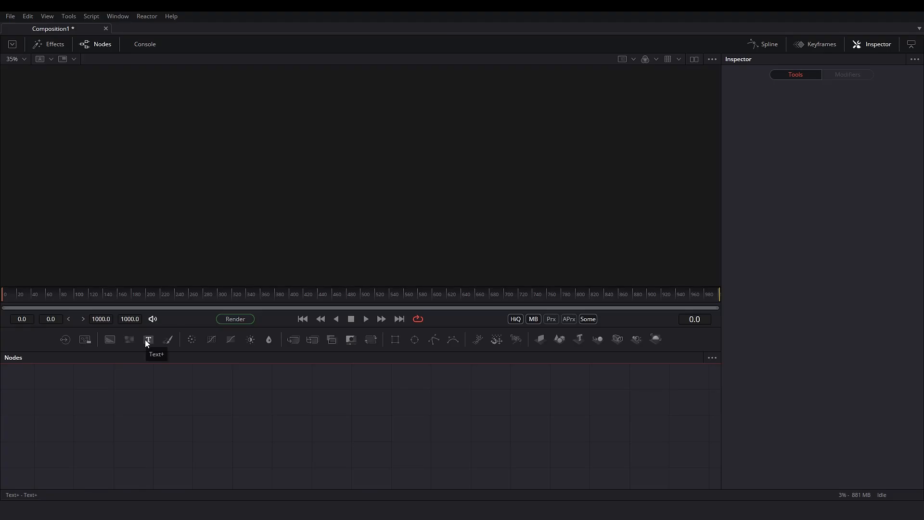
Add a Text+ node reading "Like" to the empty composition and rename the node Like.
drag(148, 340, 291, 399)
click(750, 194)
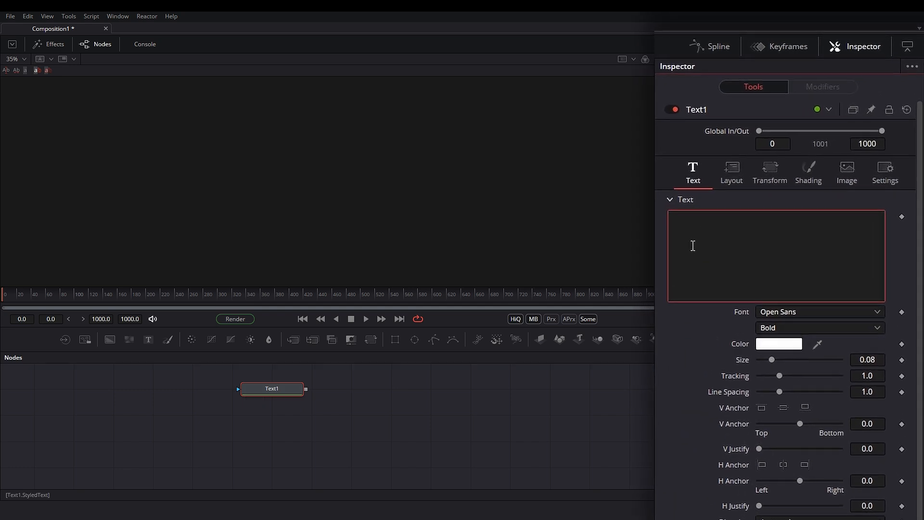
text(Like)
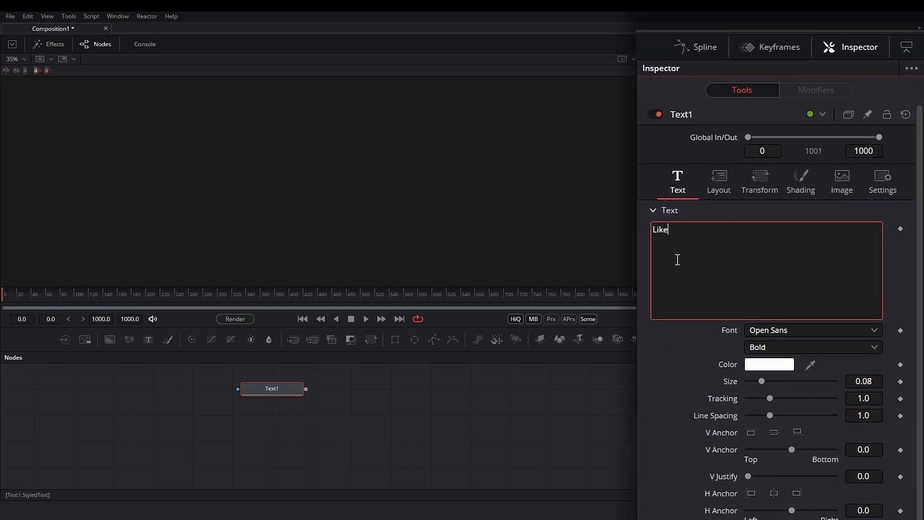
click(278, 394)
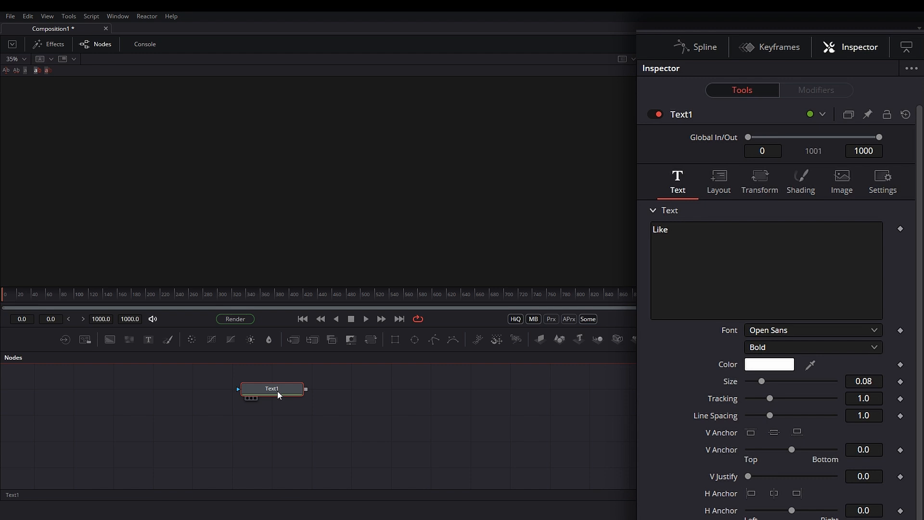
key(F2)
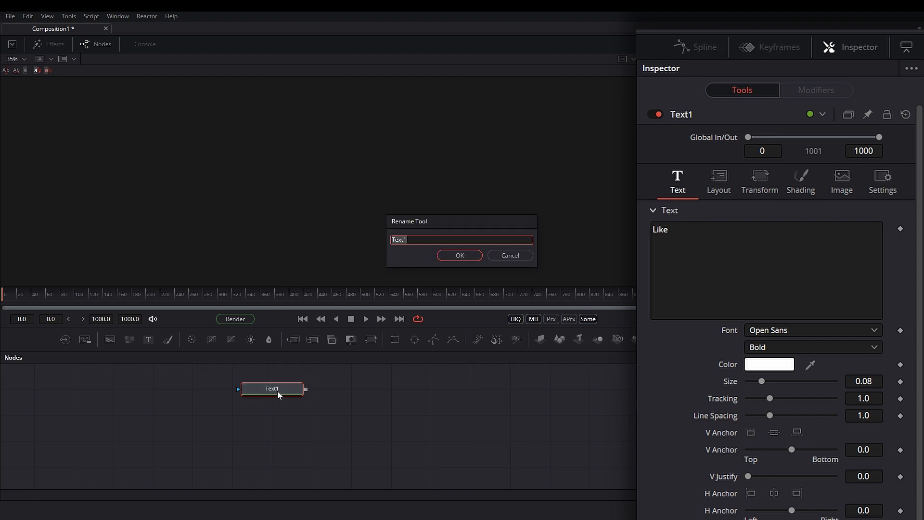
text(Like)
key(Return)
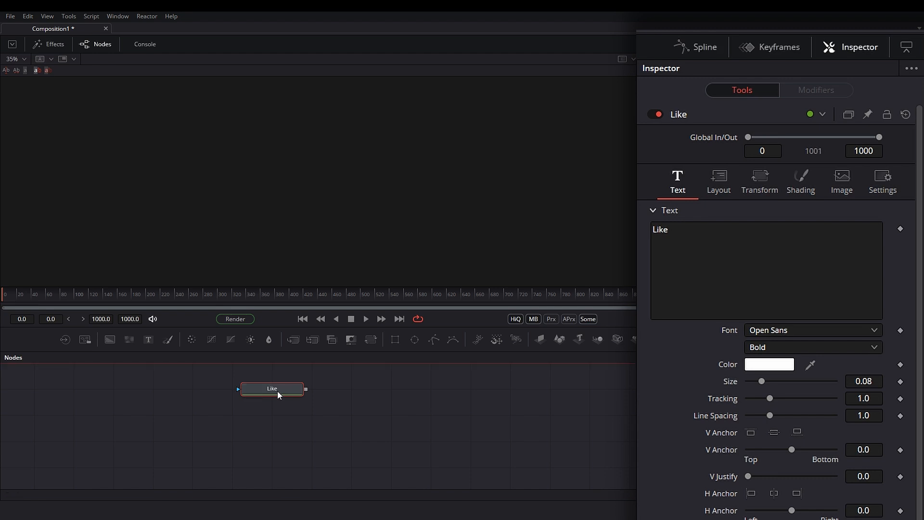
Browse the available fonts for the Like text.
click(788, 327)
scroll(804, 345, up, 20)
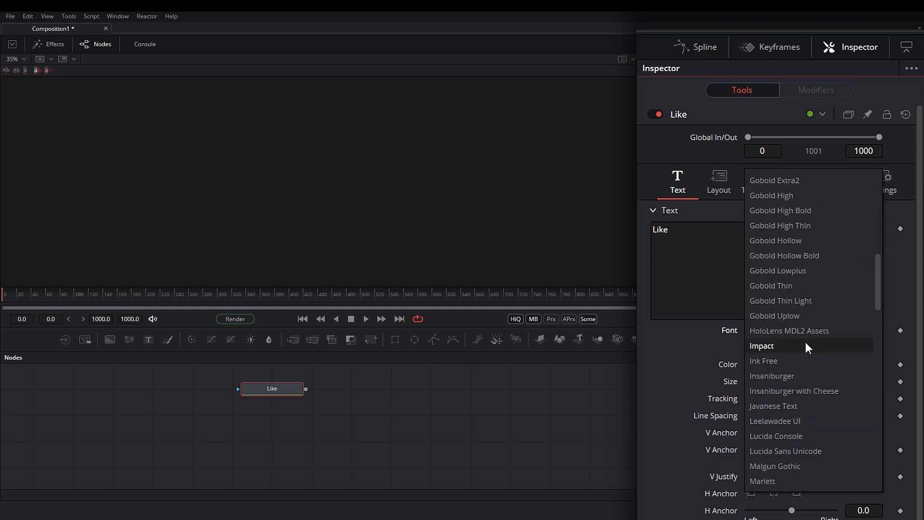
Set the Like text's font to Insaniburger with Cheese and display the Like node in the viewer.
scroll(801, 344, down, 5)
click(801, 301)
click(270, 389)
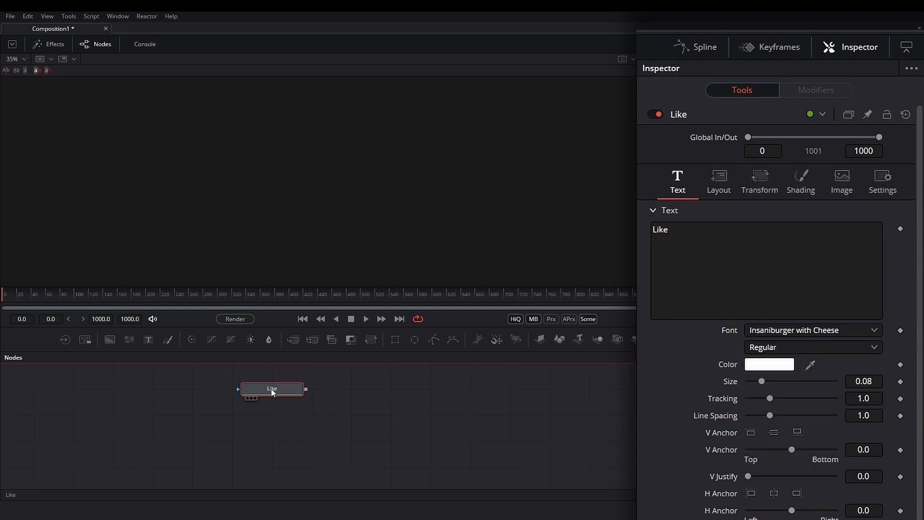
key(1)
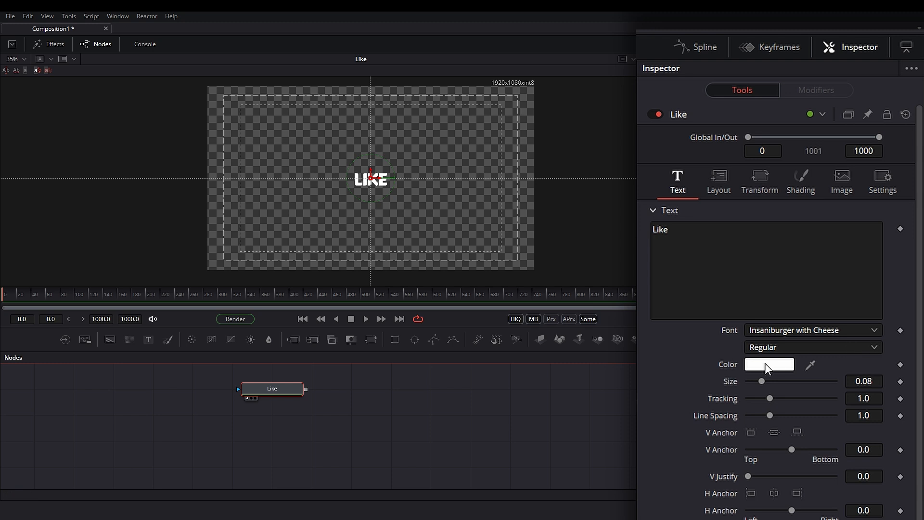
Change the Like text's color to a bright sky blue.
click(765, 364)
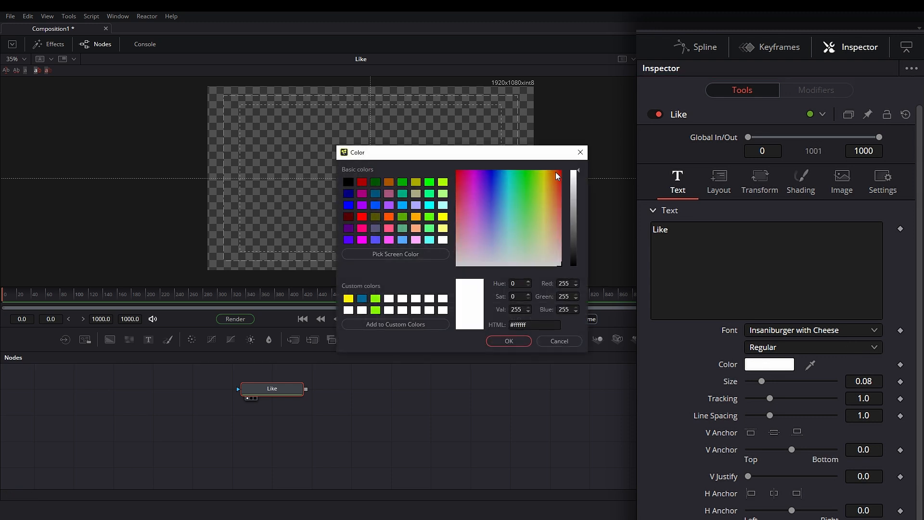
click(503, 171)
click(516, 343)
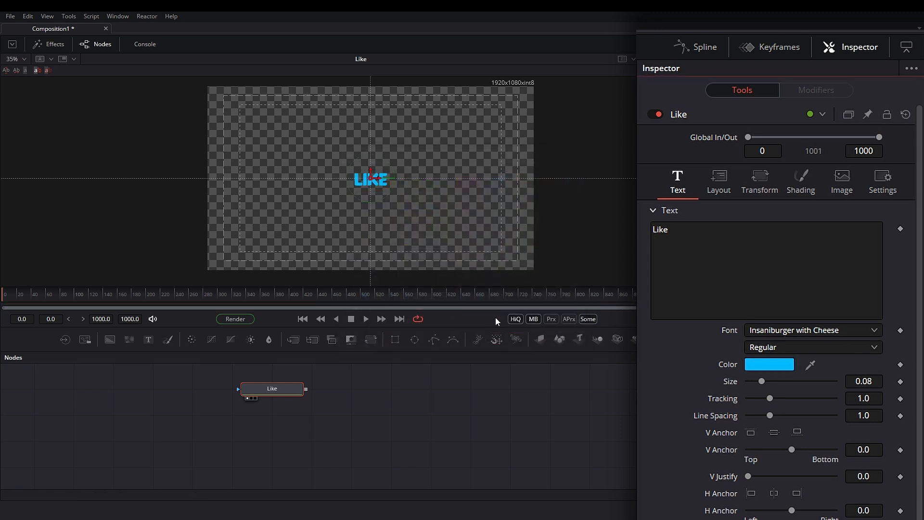
Enlarge the Like text to a size of 0.6.
drag(762, 383, 838, 395)
click(876, 379)
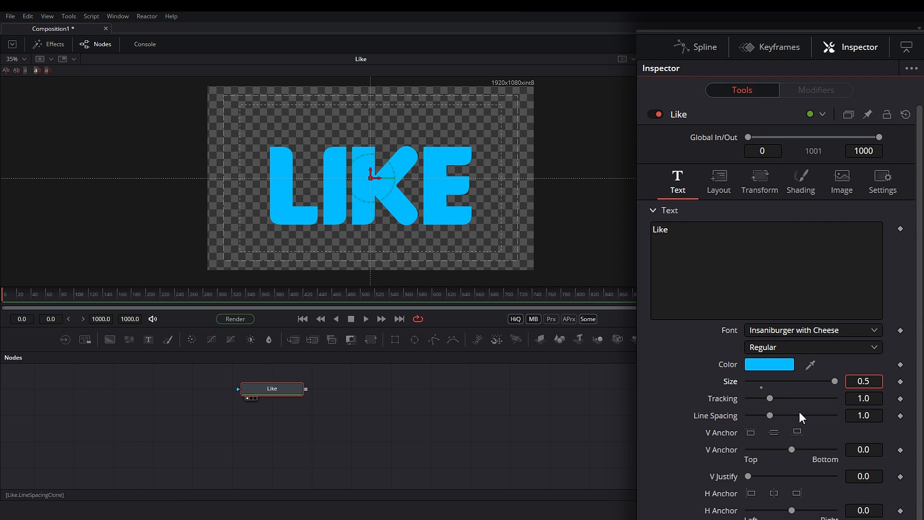
key(BackSpace)
text(6)
key(Tab)
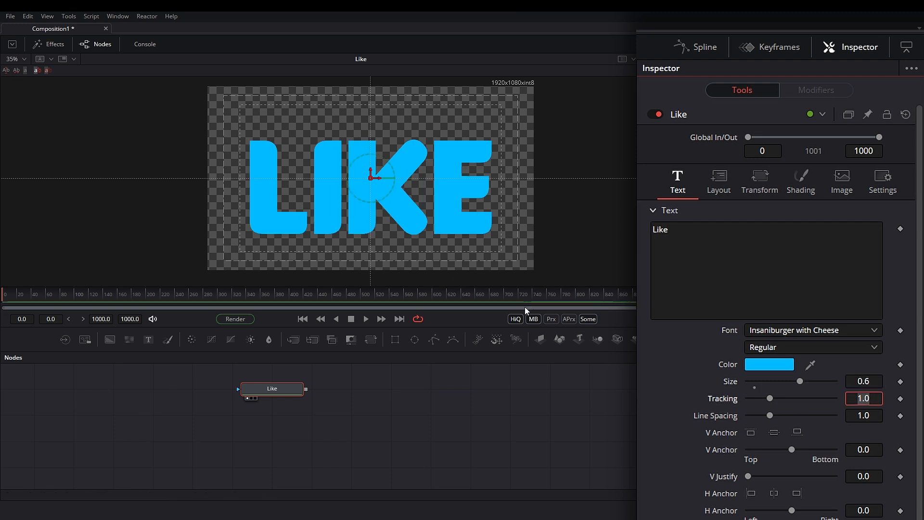
Add a Background node, merge the Like text over it, and display the merge in the viewer.
drag(109, 339, 198, 440)
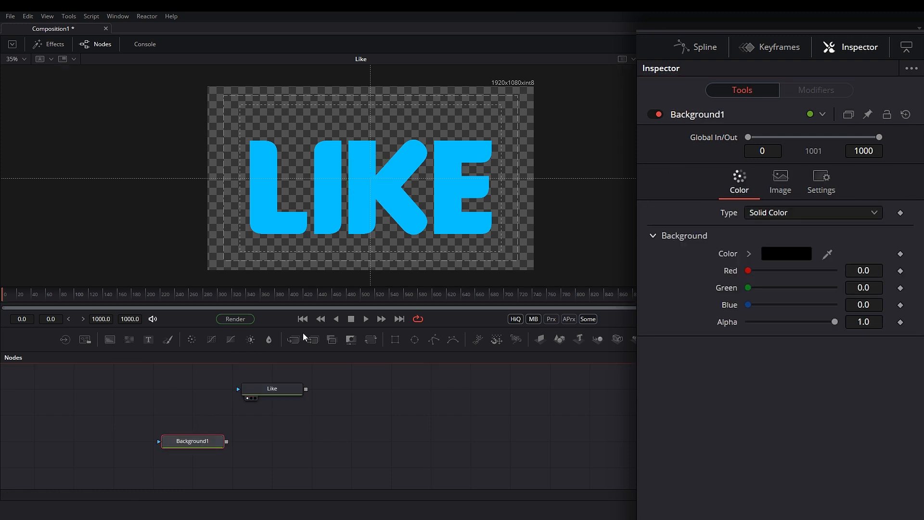
drag(311, 340, 238, 442)
drag(306, 393, 273, 448)
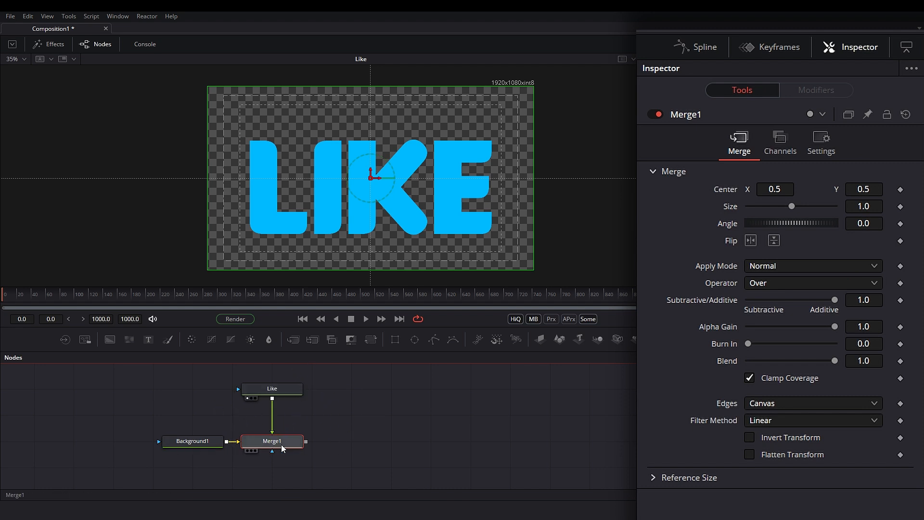
key(1)
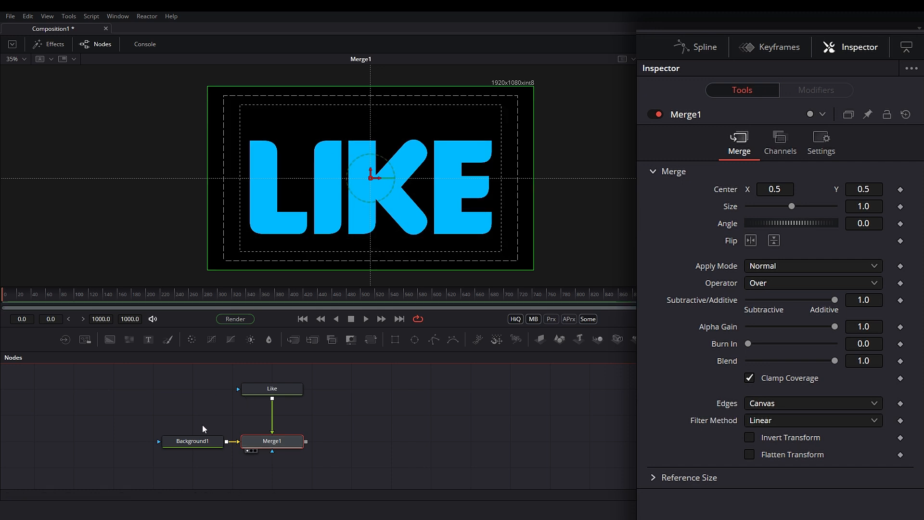
Set the background's solid color to pinkish red #e51849 (red 229, green 24, blue 73).
click(213, 440)
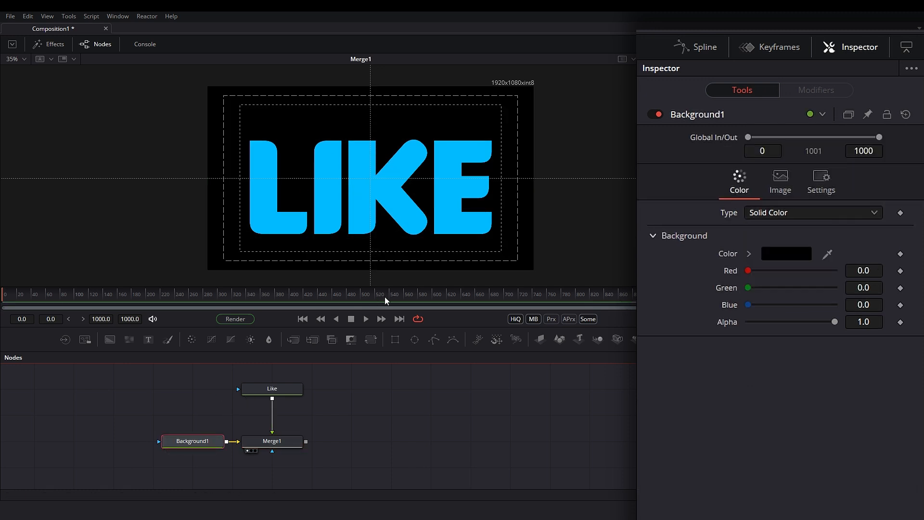
click(784, 253)
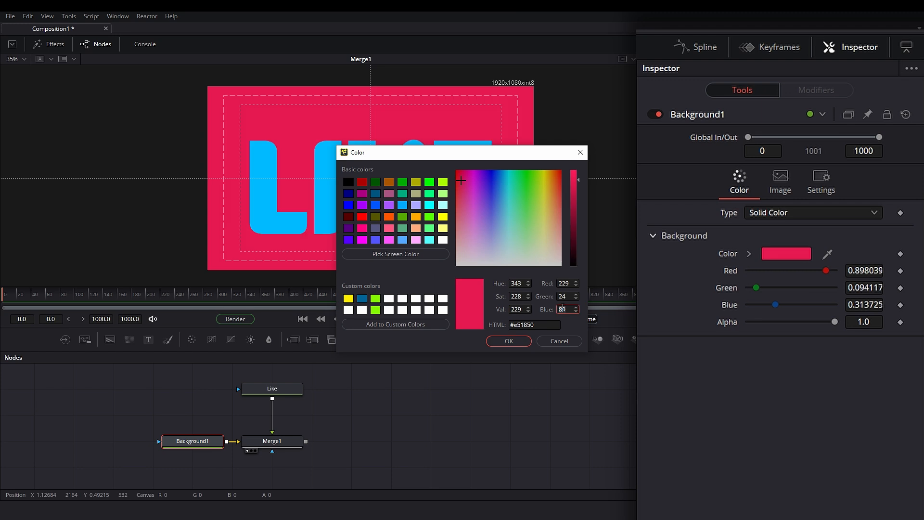
text(73)
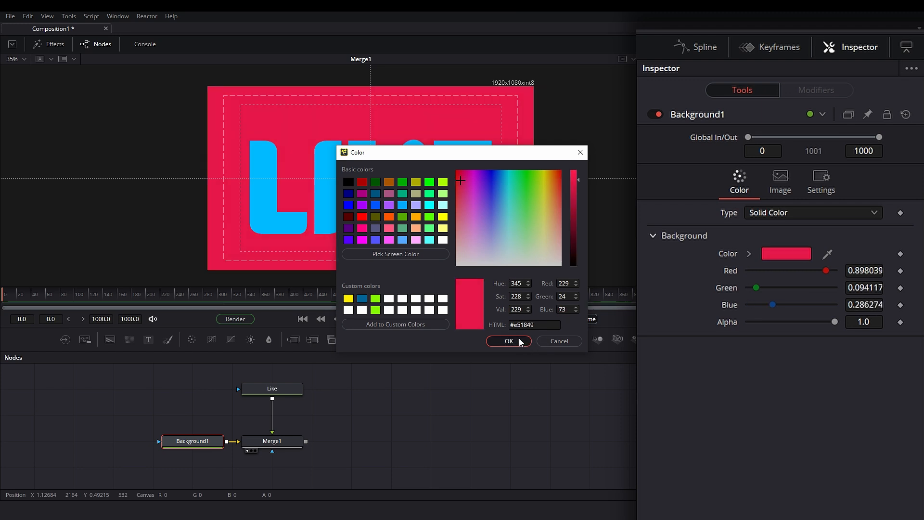
click(522, 342)
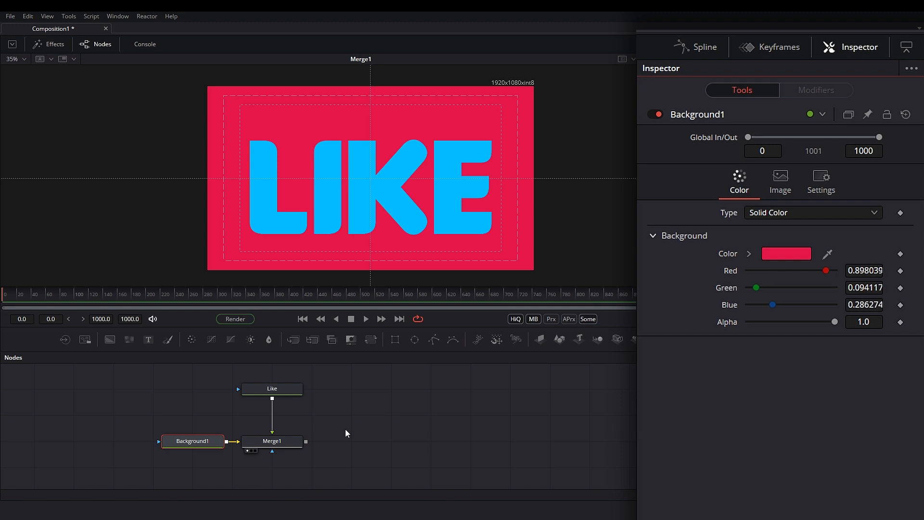
Enable shading element 3, Black Shadow, on the Like text and lower its opacity to 0.394.
click(291, 392)
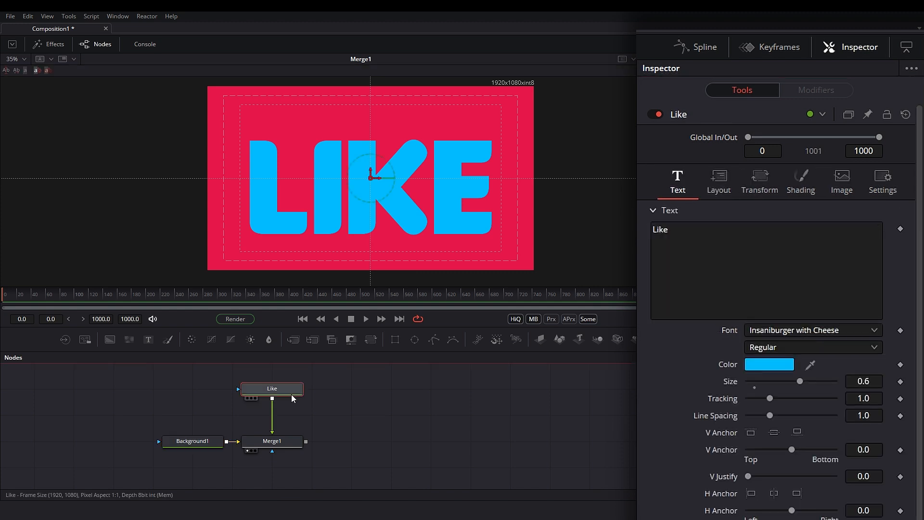
click(805, 181)
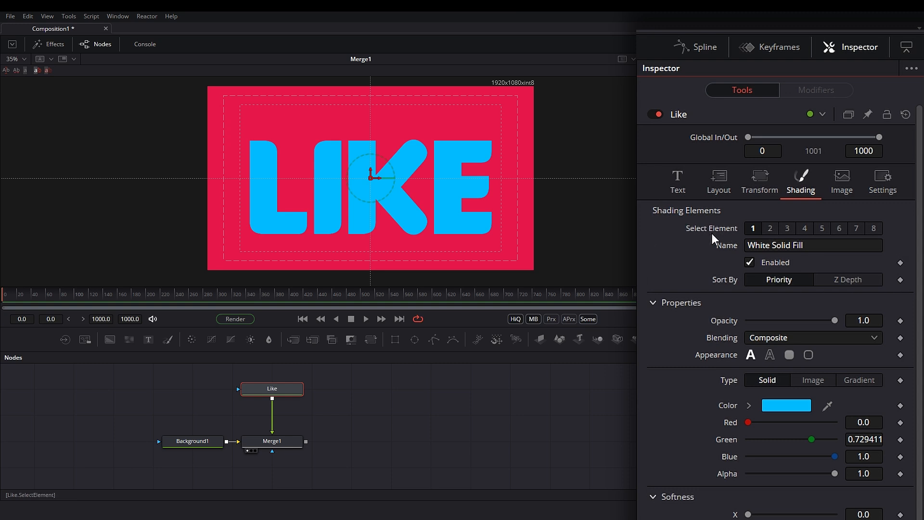
click(788, 232)
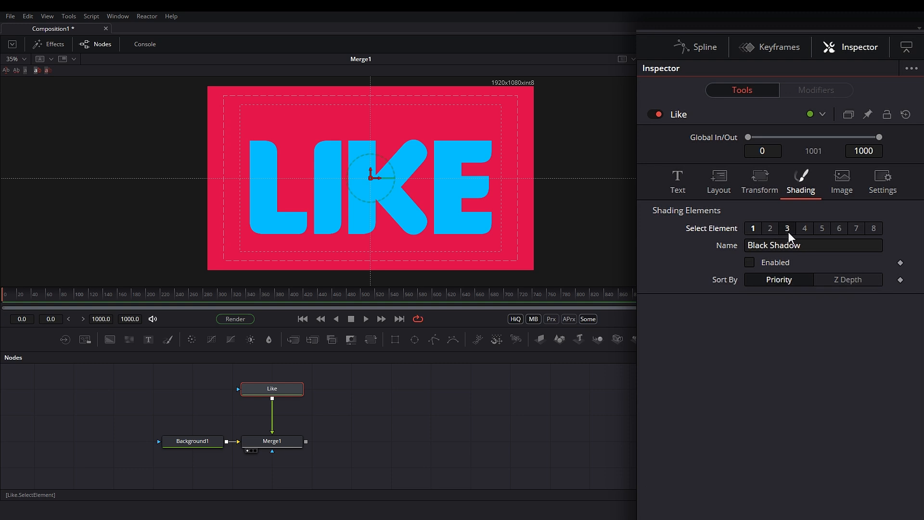
click(749, 263)
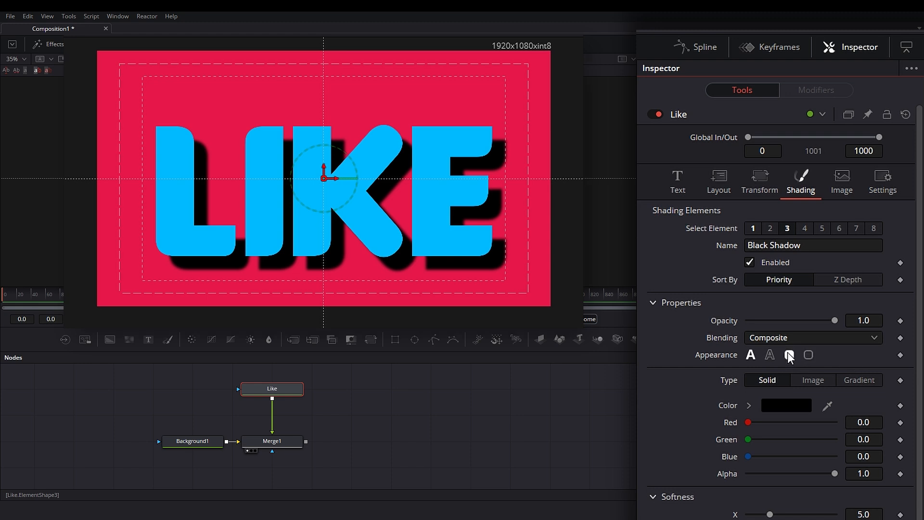
drag(835, 321, 781, 321)
Reduce the black shadow's softness to 1.26 in X and 1.57 in Y.
scroll(706, 462, down, 5)
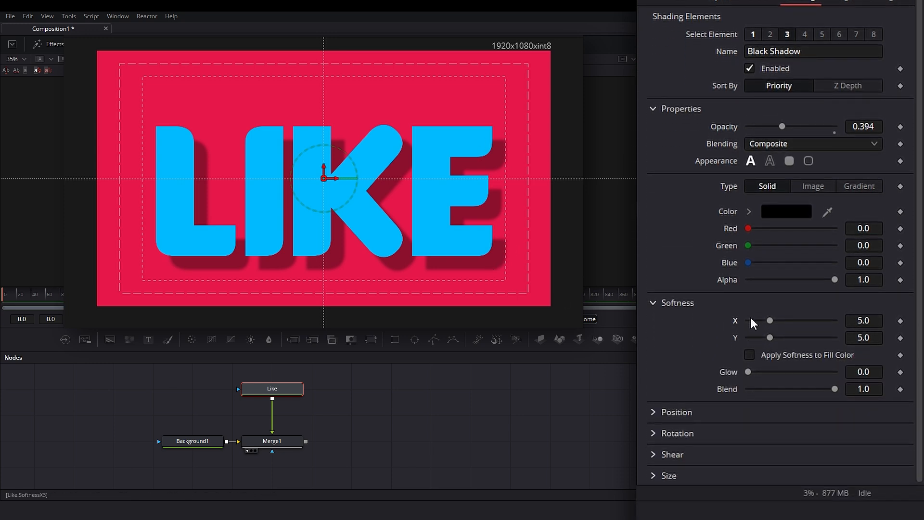
drag(779, 322, 754, 339)
mouse_move(774, 321)
mouse_down()
mouse_move(750, 329)
mouse_move(757, 322)
mouse_up()
drag(754, 337, 757, 337)
double_click(873, 339)
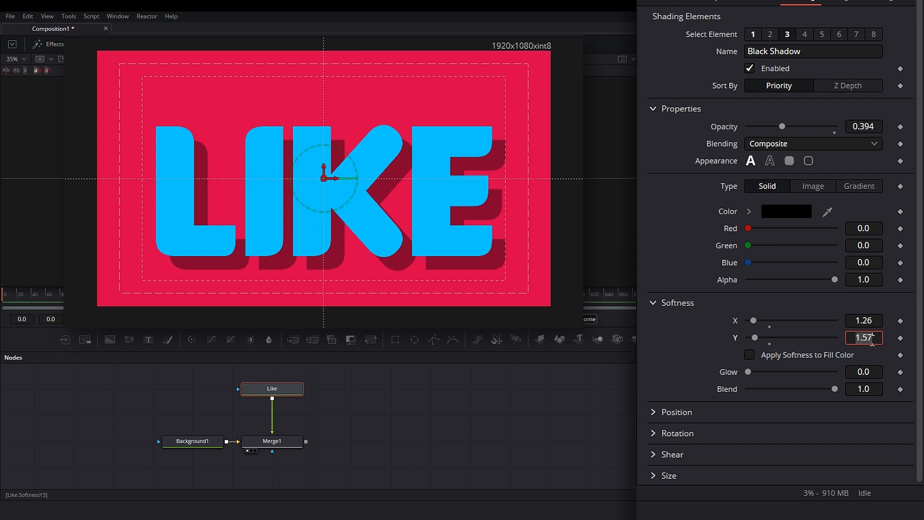
Link the shadow's Y softness to X with the expression SoftnessX3, and raise the X softness to 2.36.
key(BackSpace)
key(Tab)
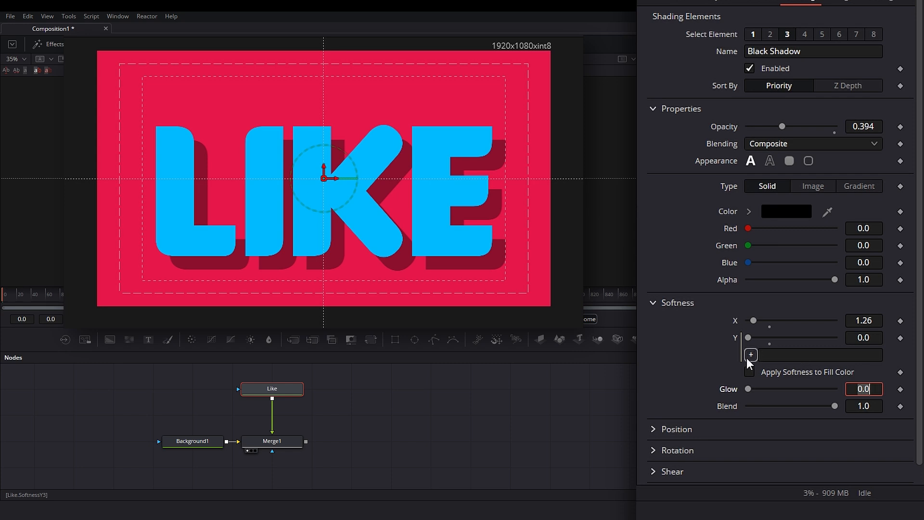
drag(751, 354, 709, 333)
drag(783, 334, 866, 321)
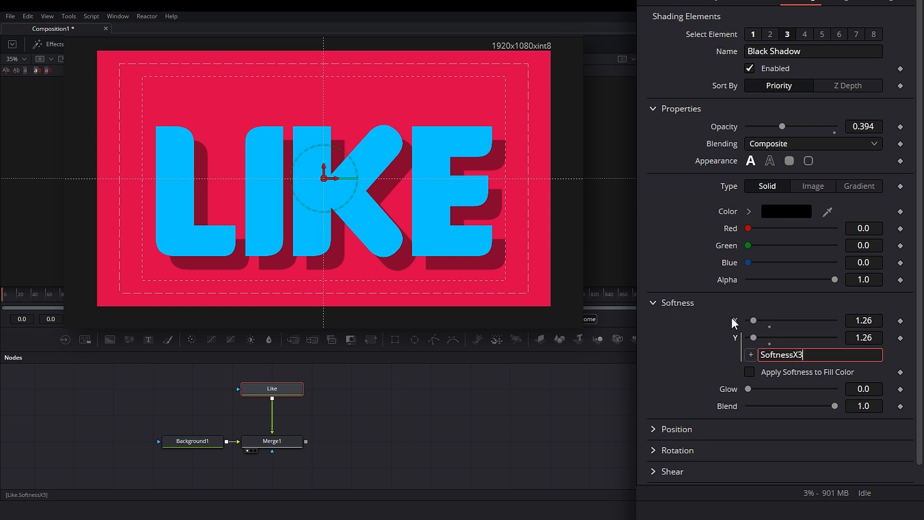
click(725, 347)
drag(755, 322, 760, 323)
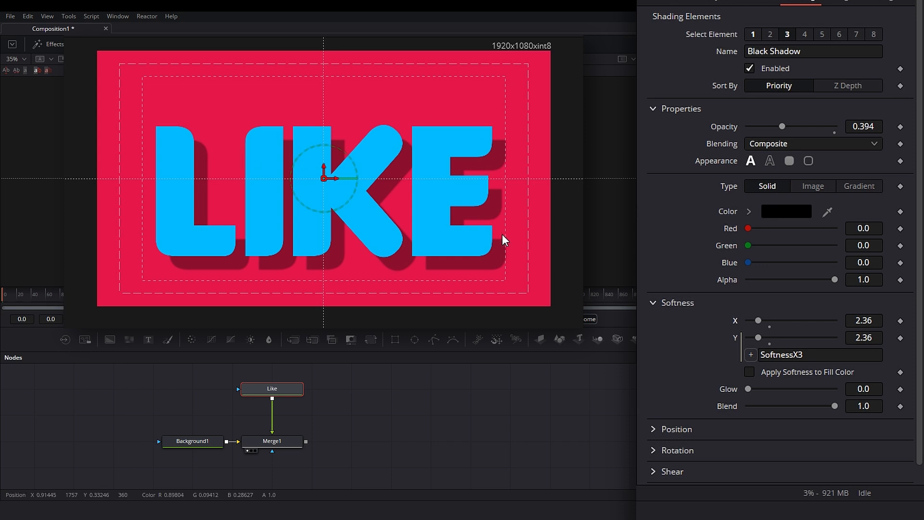
Expand the black shadow's position settings and set its priority to 4.72.
click(660, 430)
scroll(687, 383, down, 2)
scroll(687, 383, down, 1)
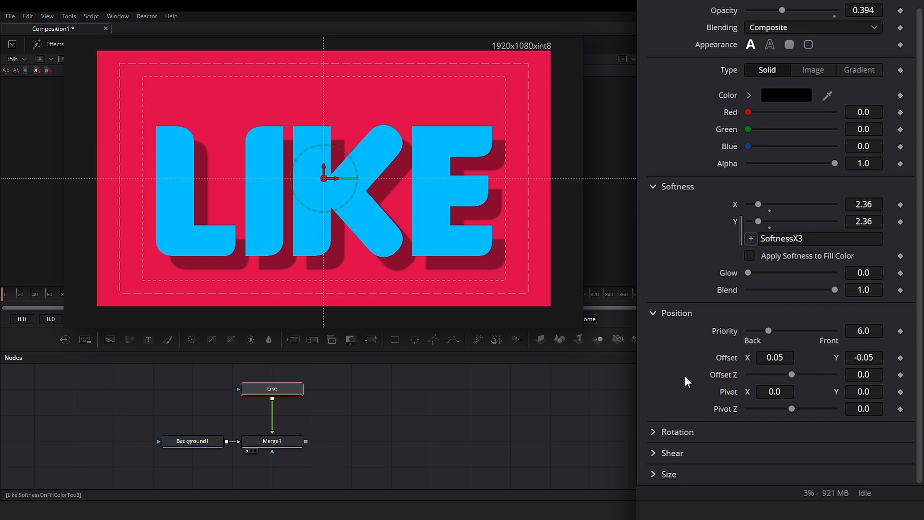
click(864, 331)
text(-4.7)
text(2)
key(Tab)
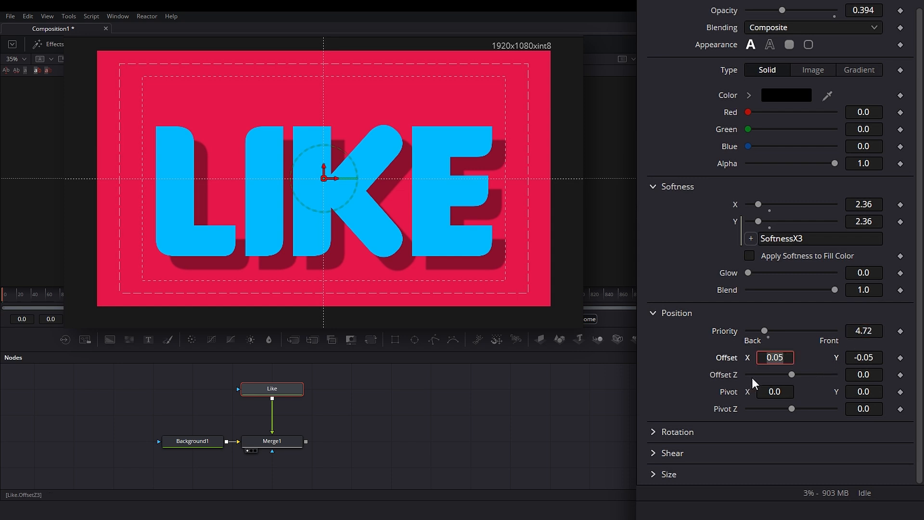
Offset the black shadow by 0.01 in X, -0.009 in Y and 0.016 in Z.
mouse_move(792, 375)
mouse_down()
mouse_move(801, 377)
mouse_move(792, 377)
mouse_up()
drag(775, 358, 759, 358)
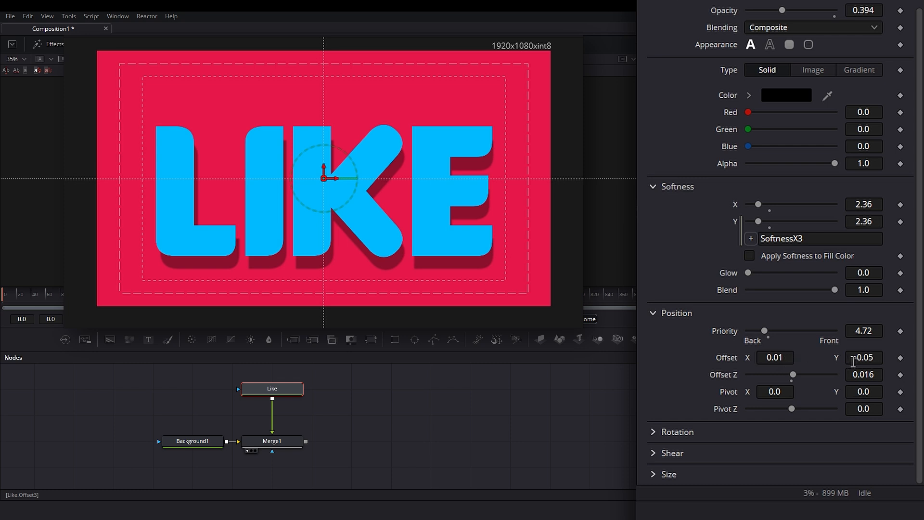
drag(864, 357, 844, 358)
text(0)
key(Tab)
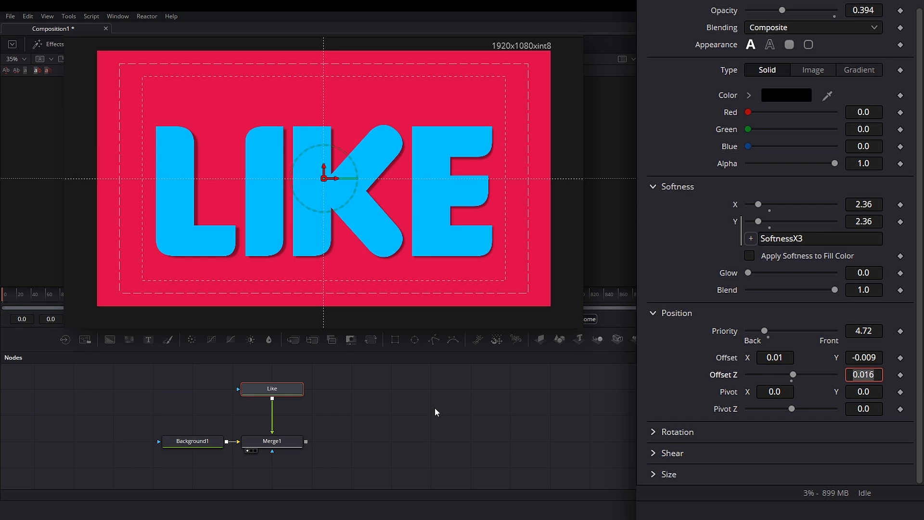
Duplicate the Like text node and replace the copy's text with "Me".
drag(337, 383, 274, 405)
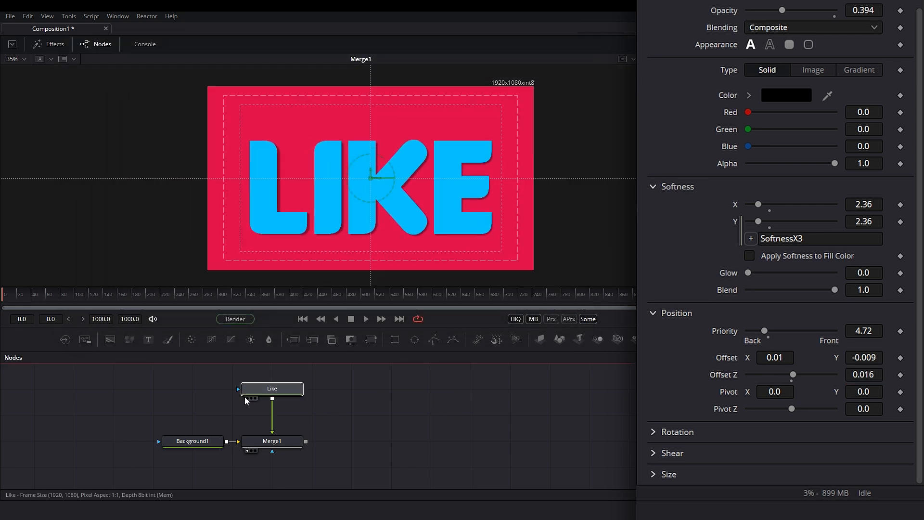
click(245, 397)
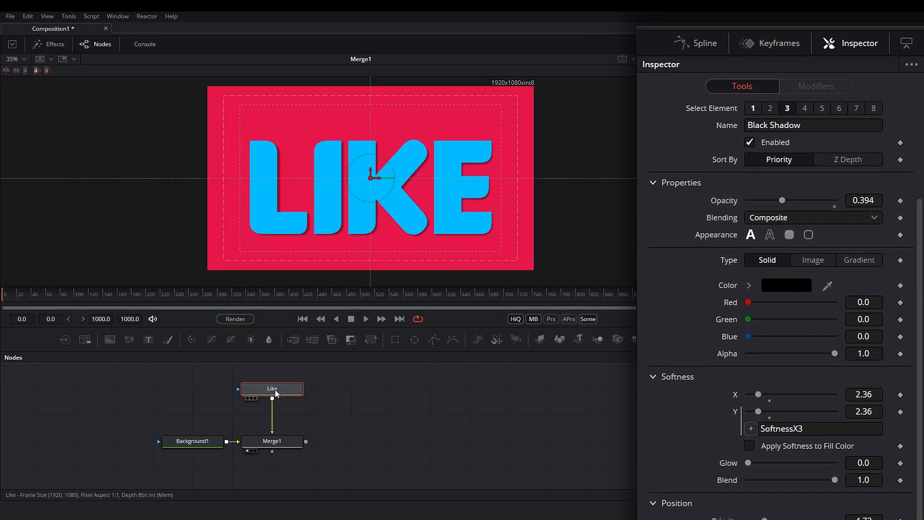
key(ctrl+v)
drag(744, 224, 639, 219)
text(M)
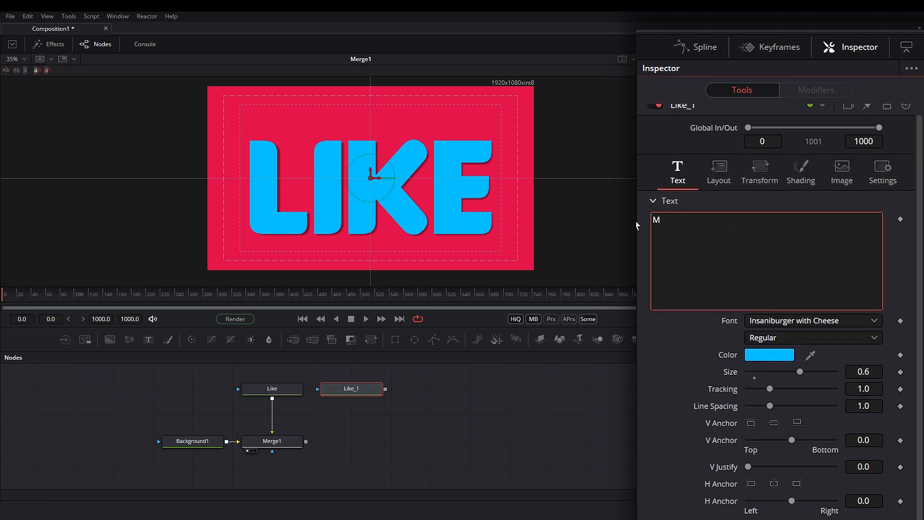
Rename the duplicated text node to Me.
key(F2)
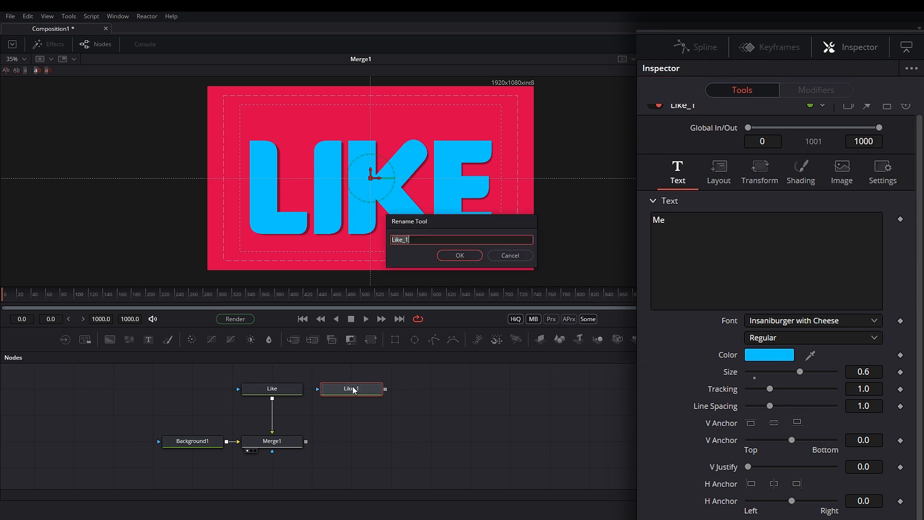
text(Me)
key(Return)
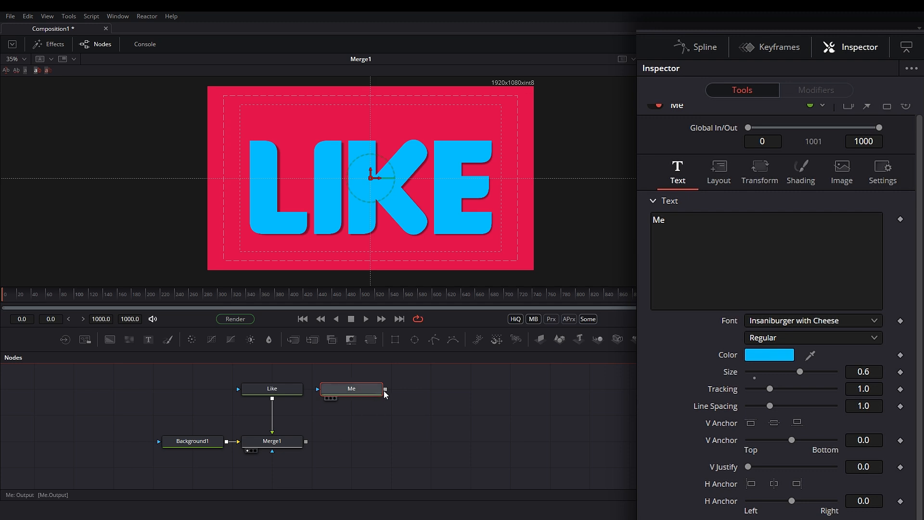
Merge the Me node over the output of Merge1 and display the new merge in the viewer.
drag(386, 389, 413, 391)
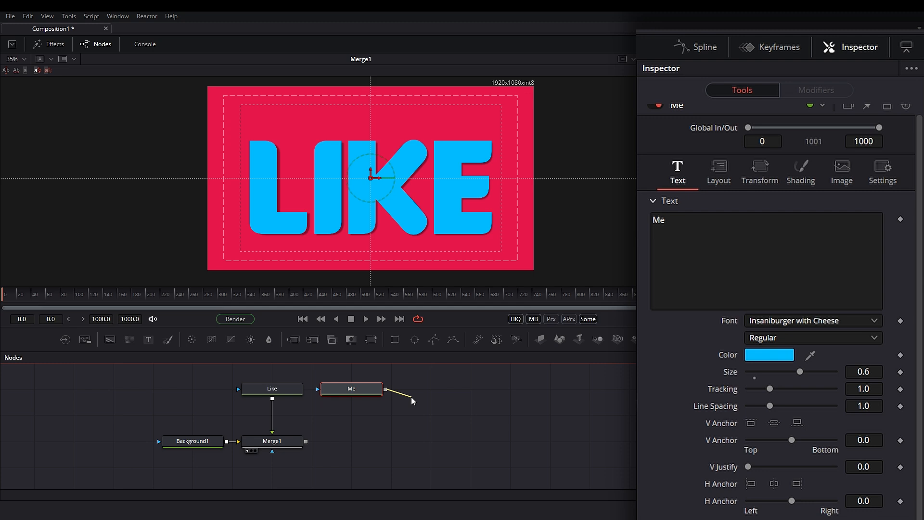
drag(411, 398, 307, 442)
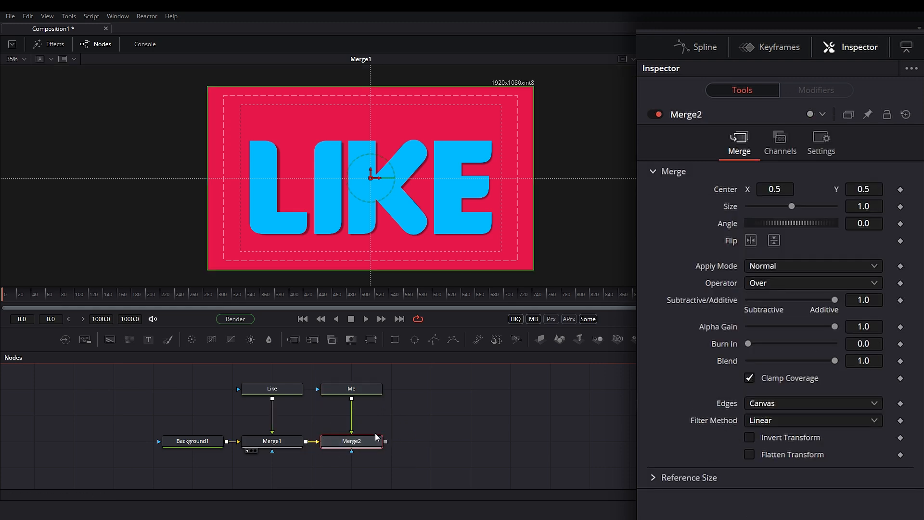
click(294, 443)
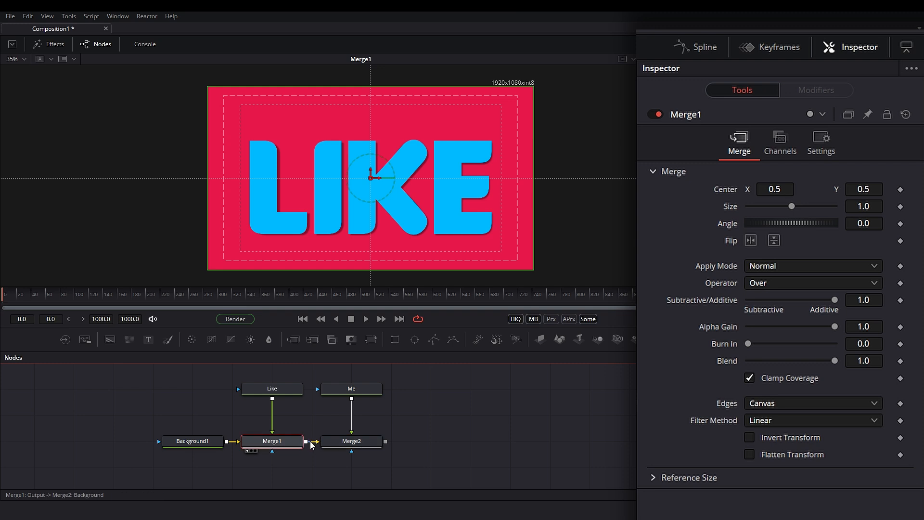
click(351, 436)
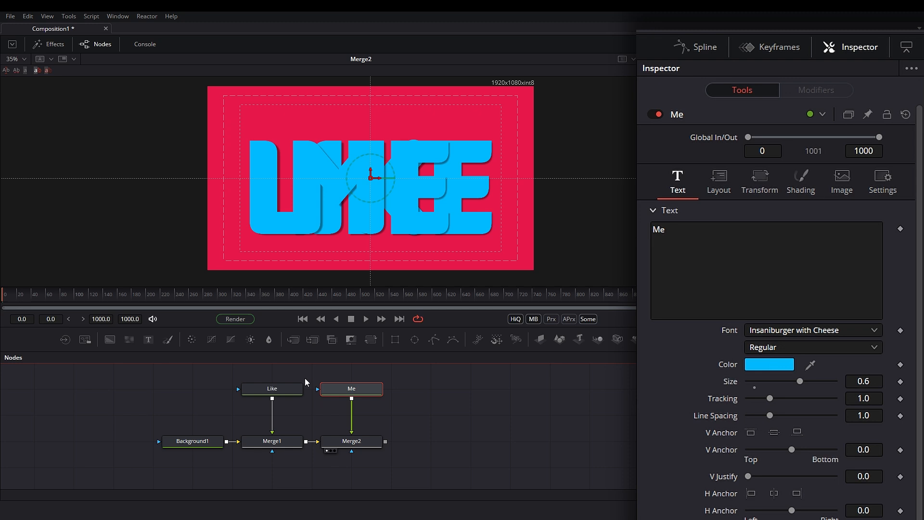
Rearrange the node graph to open a wide gap between Background1 and Merge1.
drag(198, 401, 362, 401)
drag(358, 442, 241, 442)
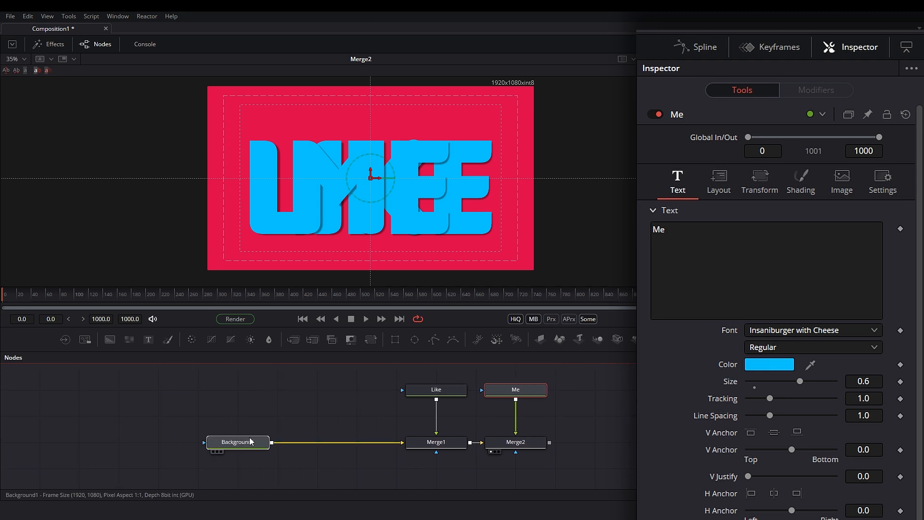
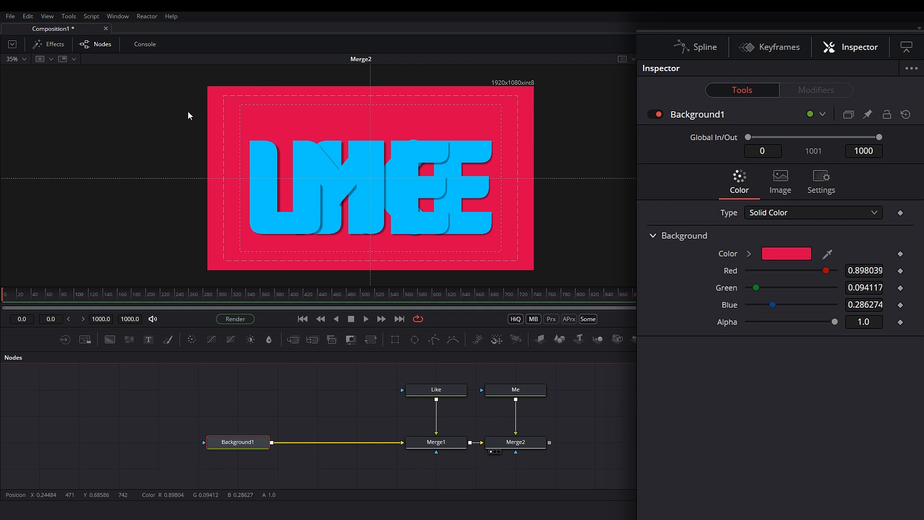
click(139, 102)
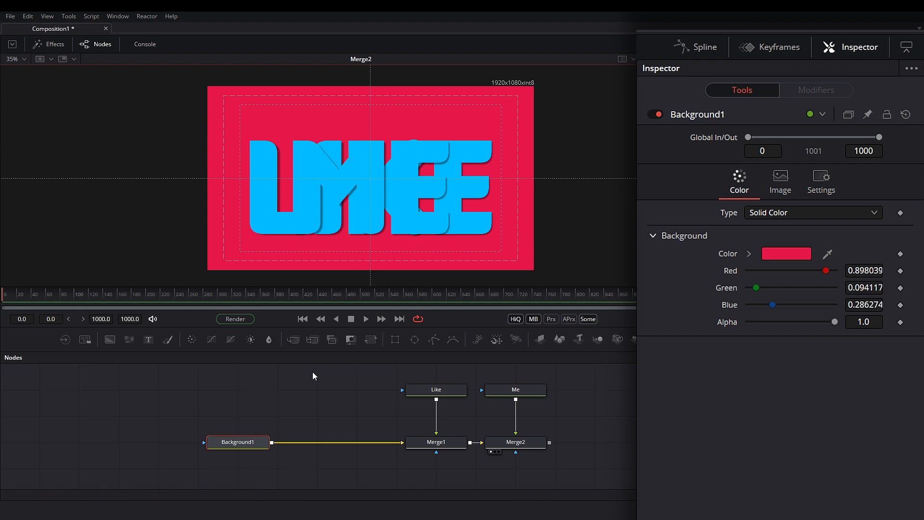
Insert a new Merge node between Background1 and Merge1 and align it with the main node row.
drag(292, 340, 333, 420)
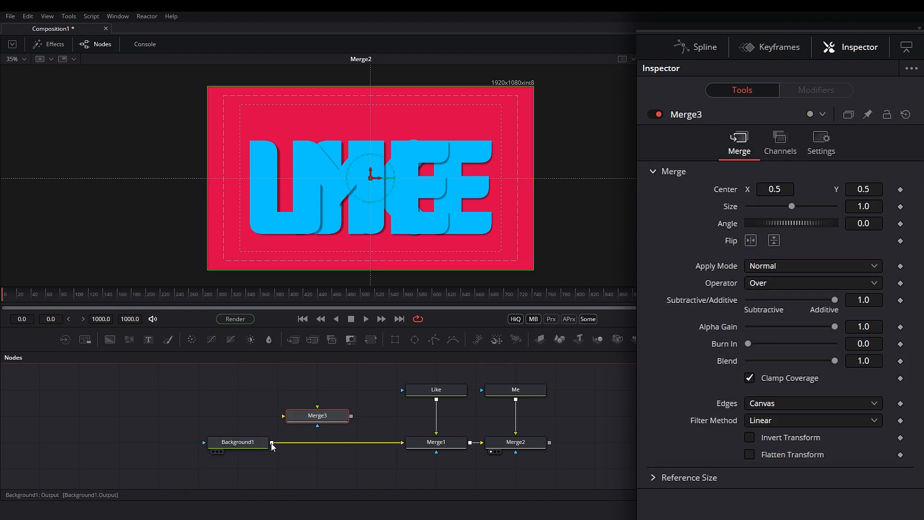
drag(272, 444, 283, 416)
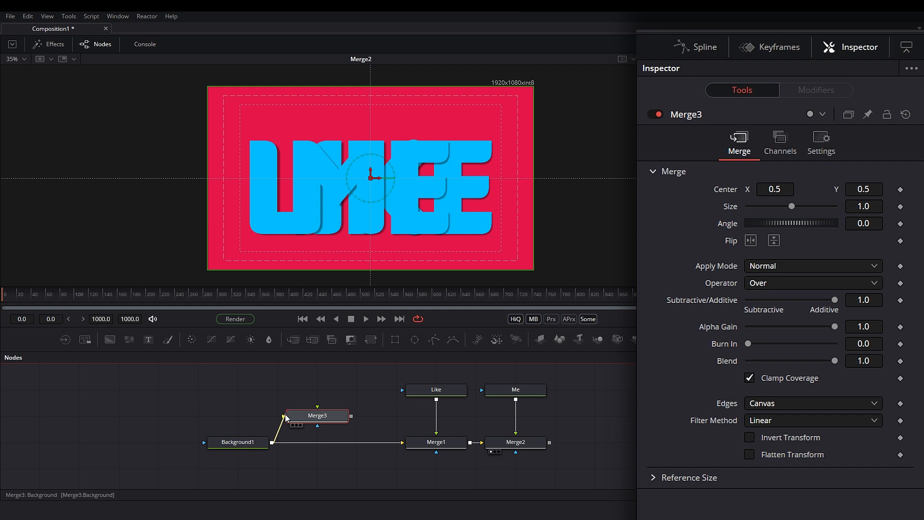
drag(352, 415, 403, 442)
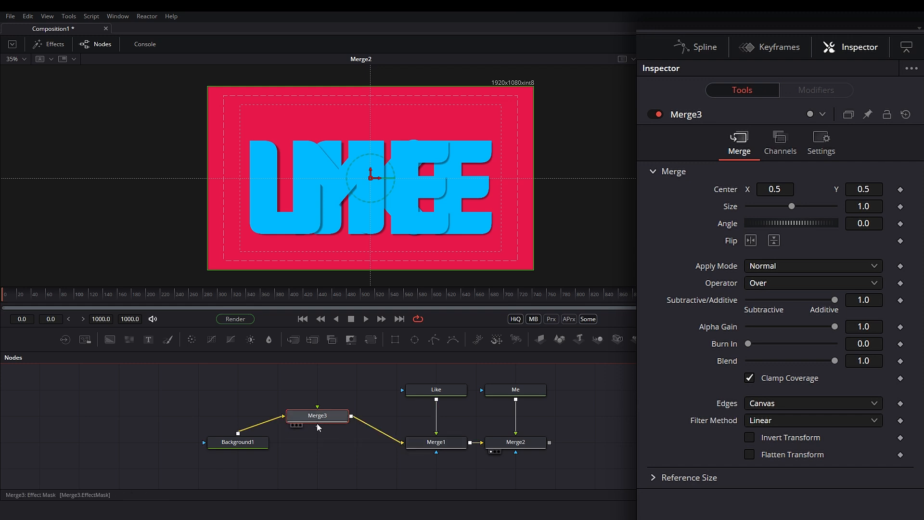
drag(335, 422, 335, 448)
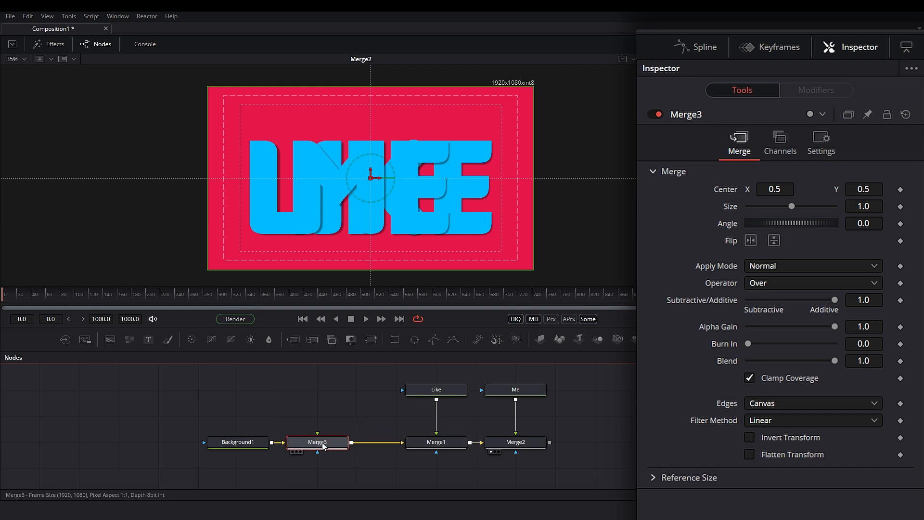
Move Background1 further from the new merge and connect a second, black Background node as that merge's foreground.
drag(243, 448, 203, 447)
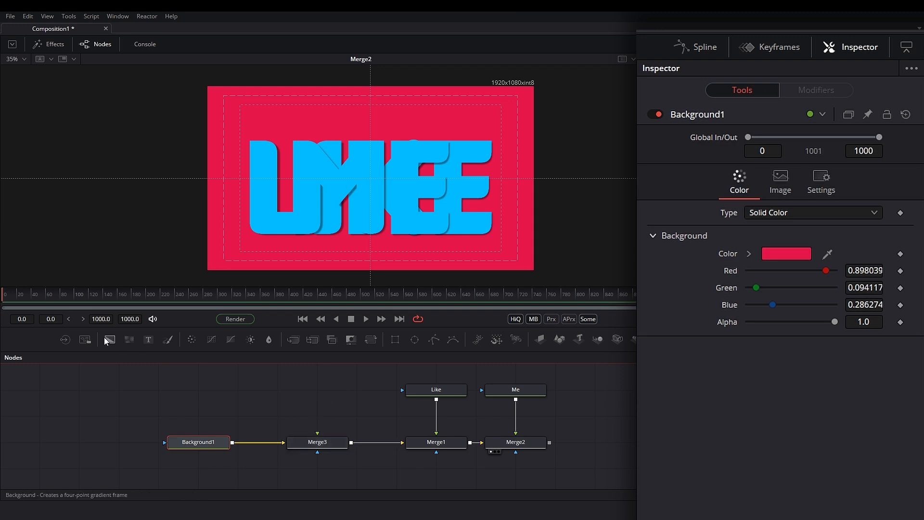
drag(110, 340, 317, 433)
drag(375, 402, 385, 418)
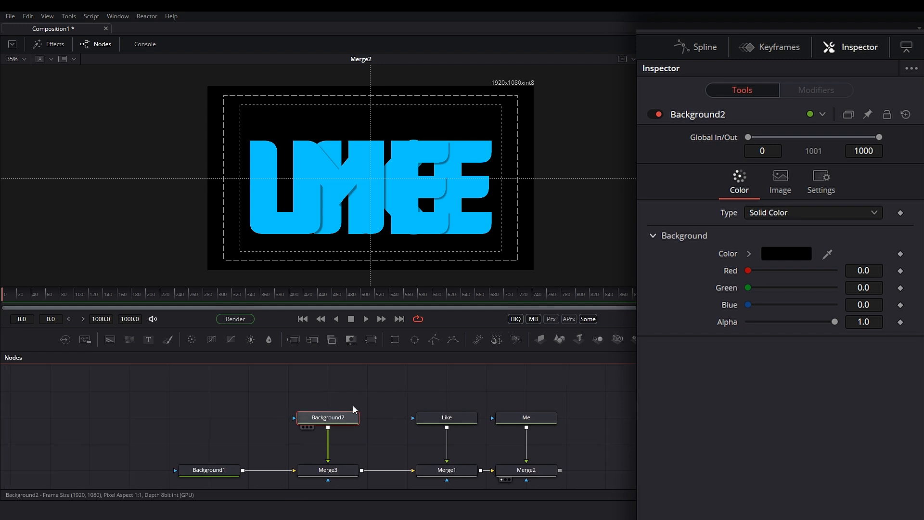
Mask the black background with a polygon drawn as a horizontal line just below the text, across the full frame width.
drag(433, 340, 343, 420)
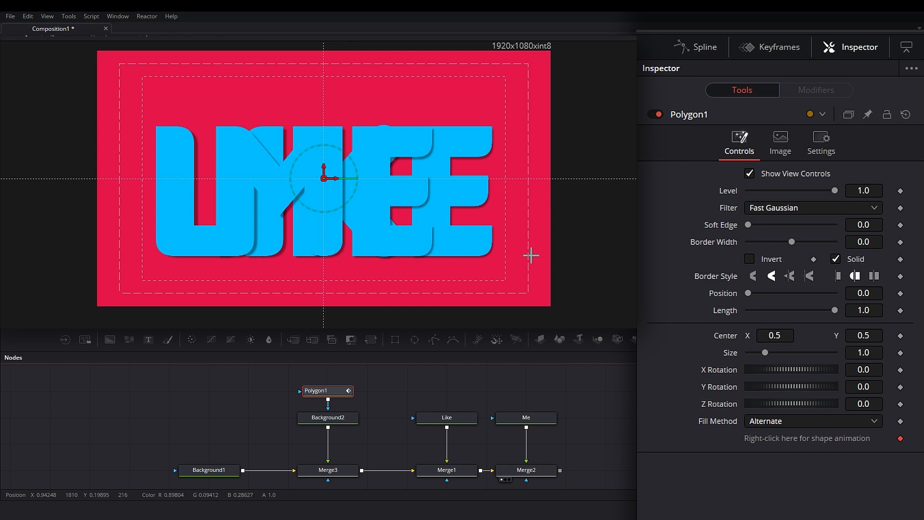
click(97, 261)
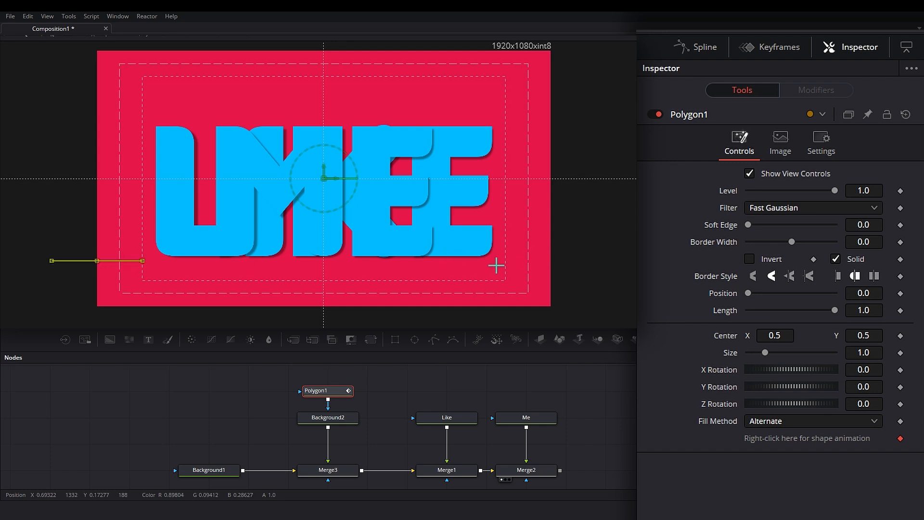
click(550, 260)
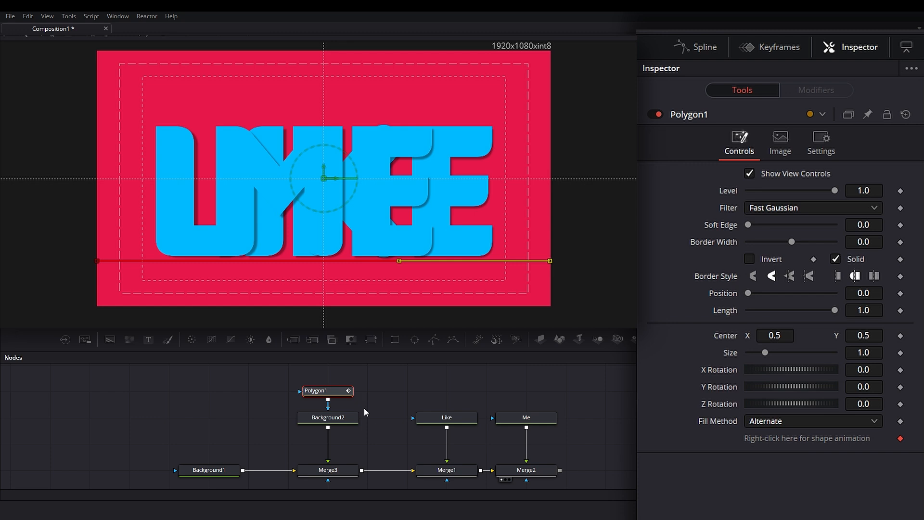
Set the horizontal line polygon's border width to 0.0033.
scroll(372, 267, up, 3)
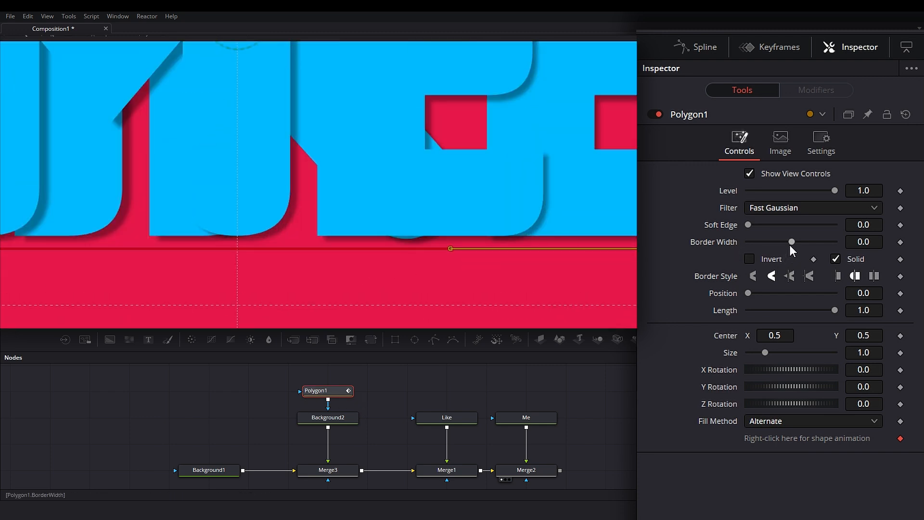
drag(790, 245, 792, 242)
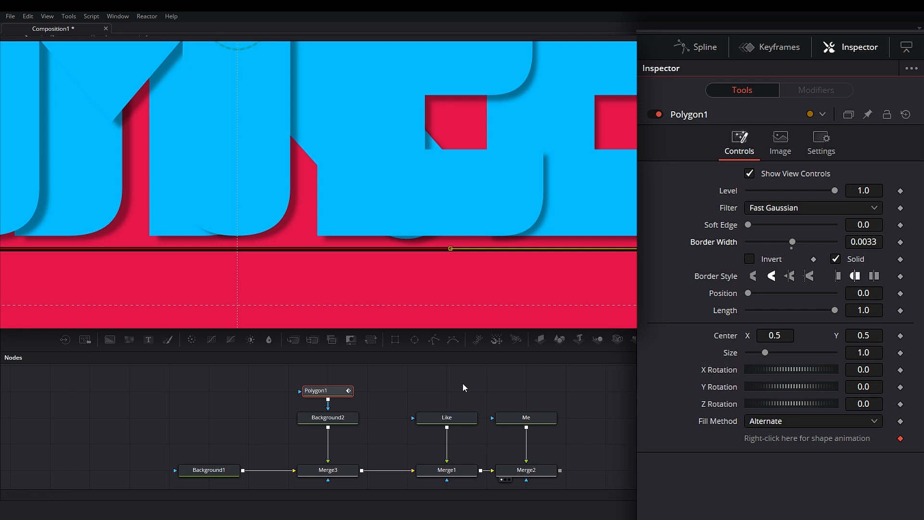
click(325, 472)
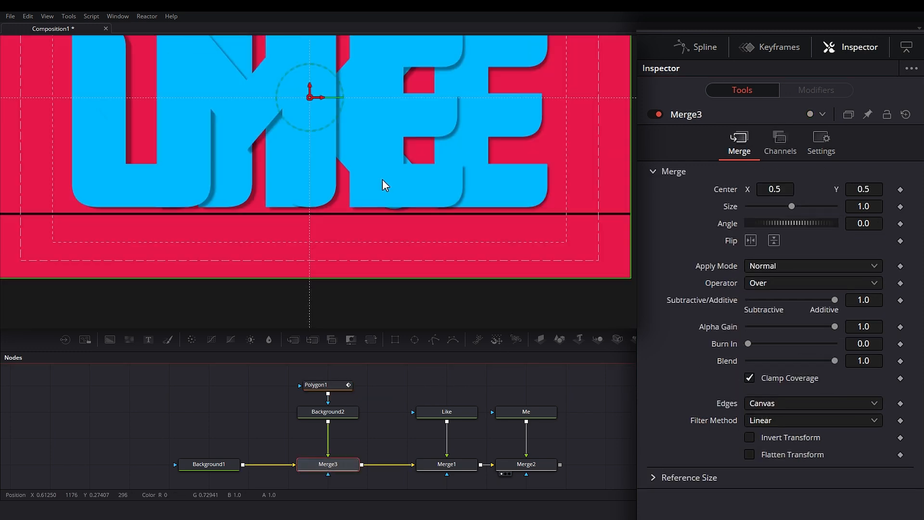
drag(288, 195, 274, 259)
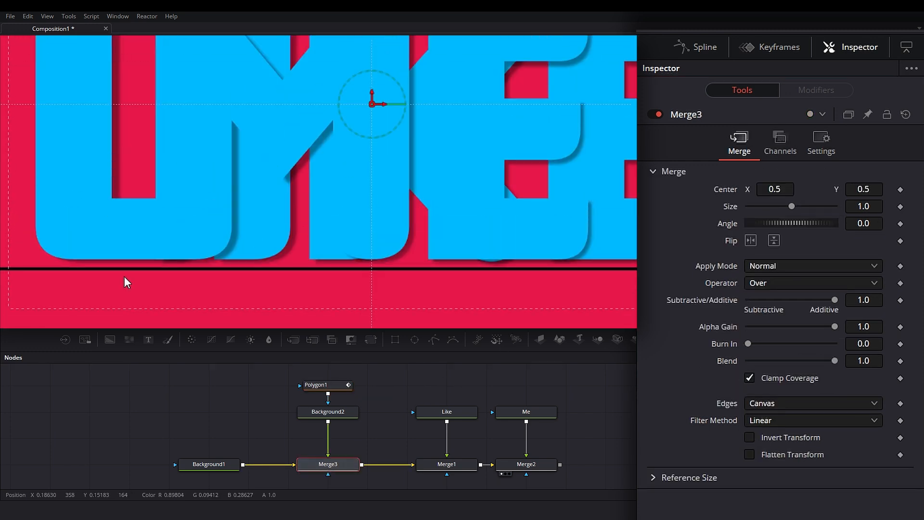
Raise the horizontal line to the base of the letters, with its center Y at 0.512962.
click(333, 385)
scroll(308, 268, down, 2)
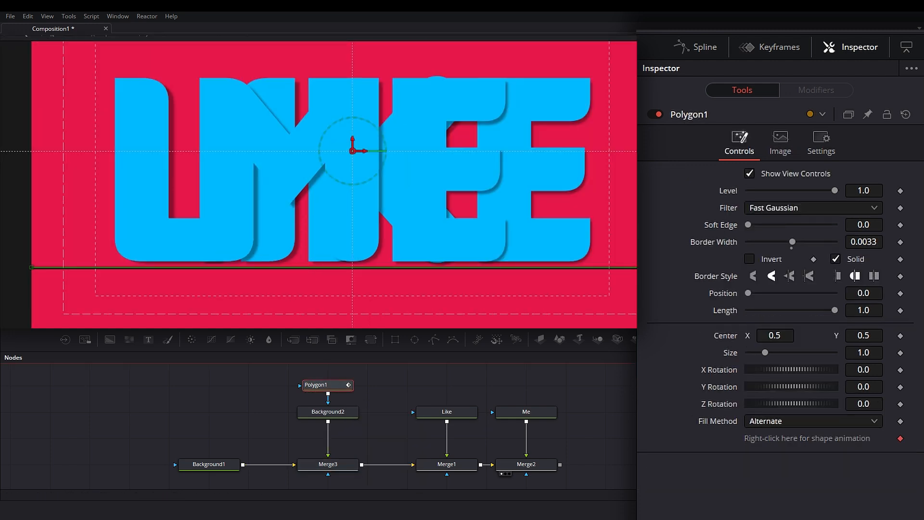
drag(352, 140, 353, 140)
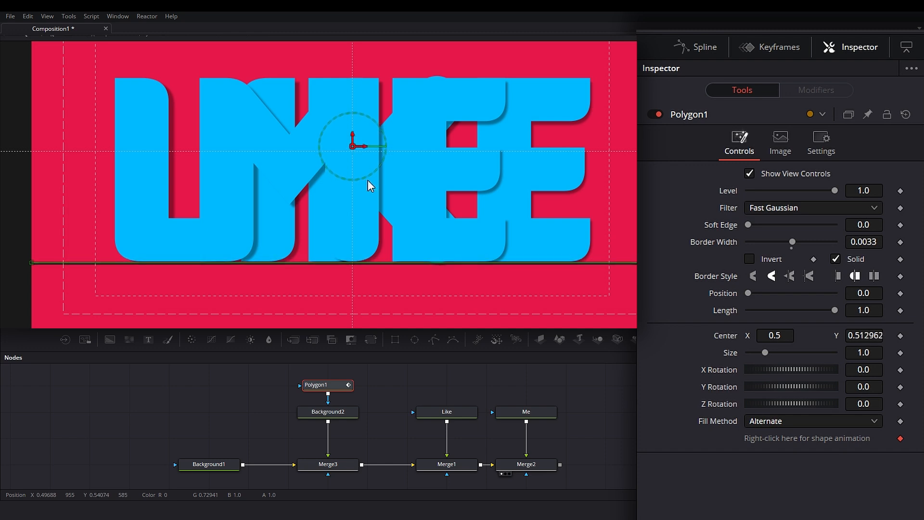
scroll(368, 181, up, 2)
scroll(368, 181, down, 2)
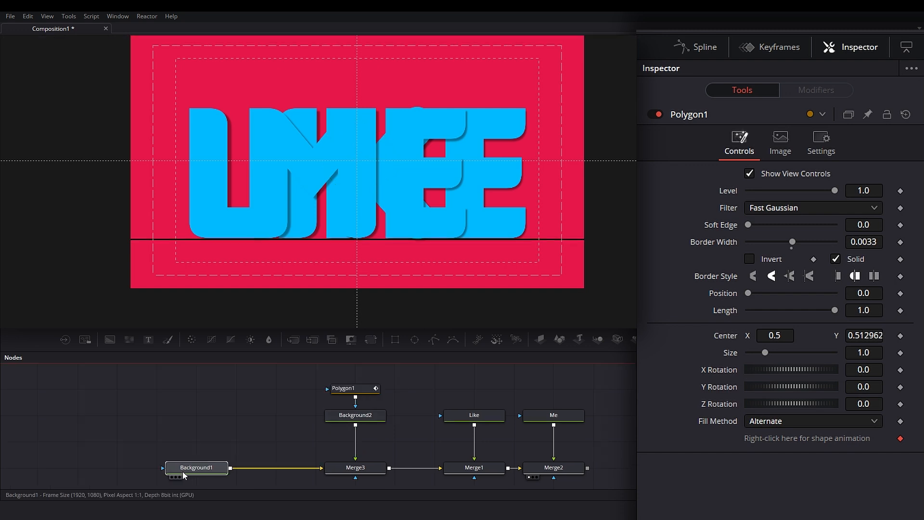
Duplicate Background2 and Merge3 into the chain after Background1, and move Background1 further from the copies.
click(184, 469)
drag(408, 413, 354, 475)
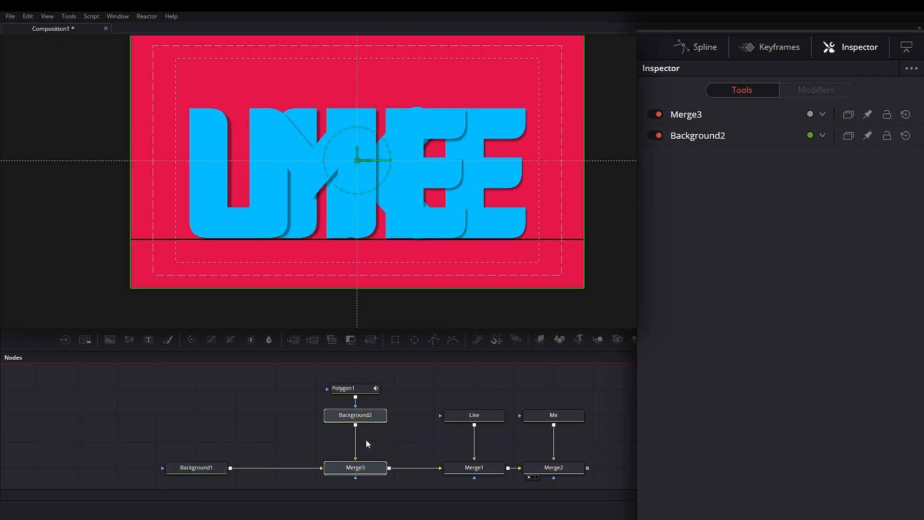
key(ctrl+c)
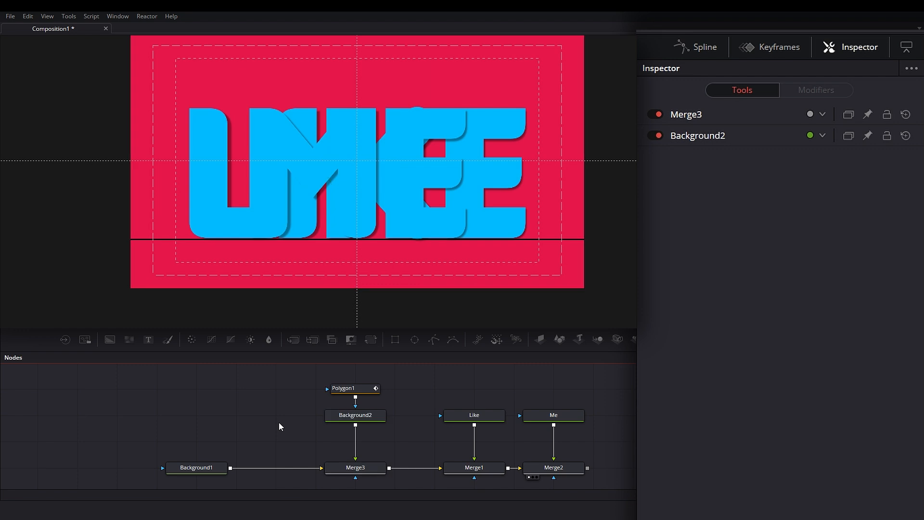
key(ctrl+v)
drag(211, 469, 171, 468)
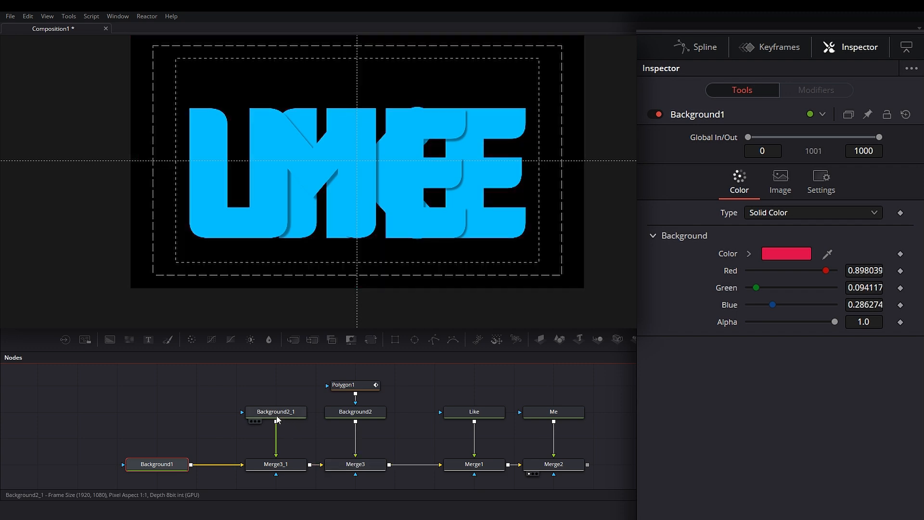
Mask the duplicated background with a polygon drawn as a vertical line from the top to the bottom of the frame.
click(276, 414)
drag(436, 344, 277, 414)
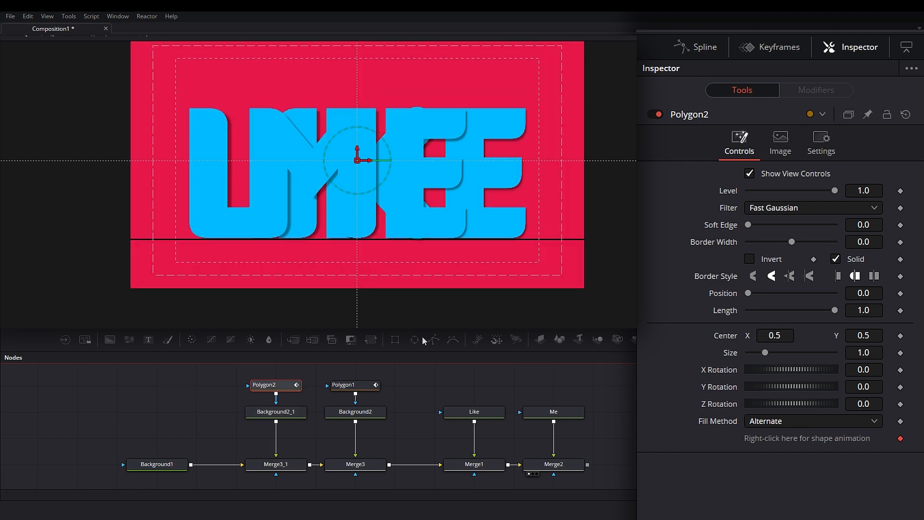
scroll(387, 147, up, 2)
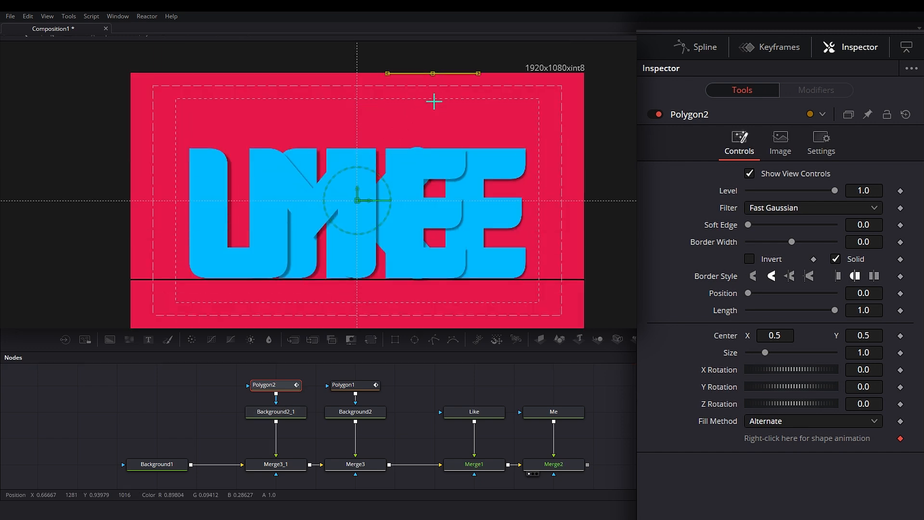
scroll(436, 101, down, 2)
shift+click(441, 286)
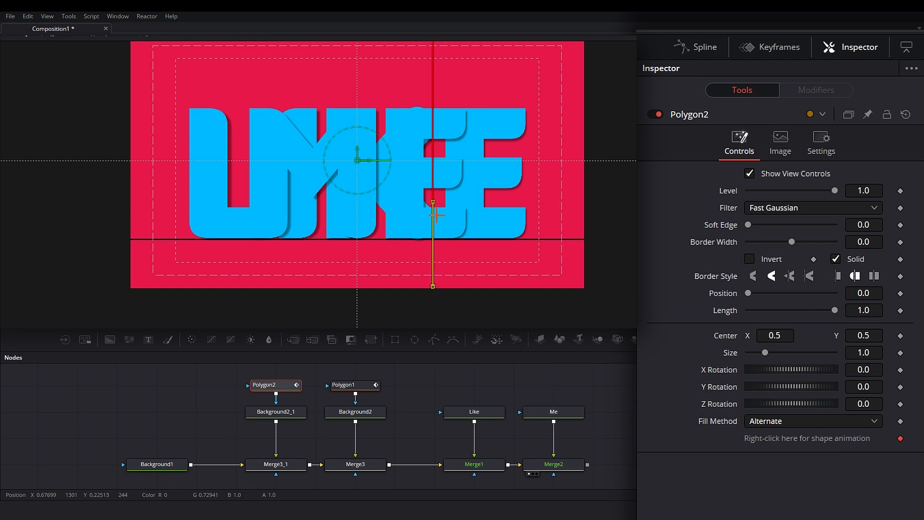
Set the vertical line polygon's border width to 0.0024.
scroll(451, 237, up, 2)
mouse_move(864, 242)
mouse_down()
mouse_move(890, 242)
mouse_move(858, 245)
mouse_up()
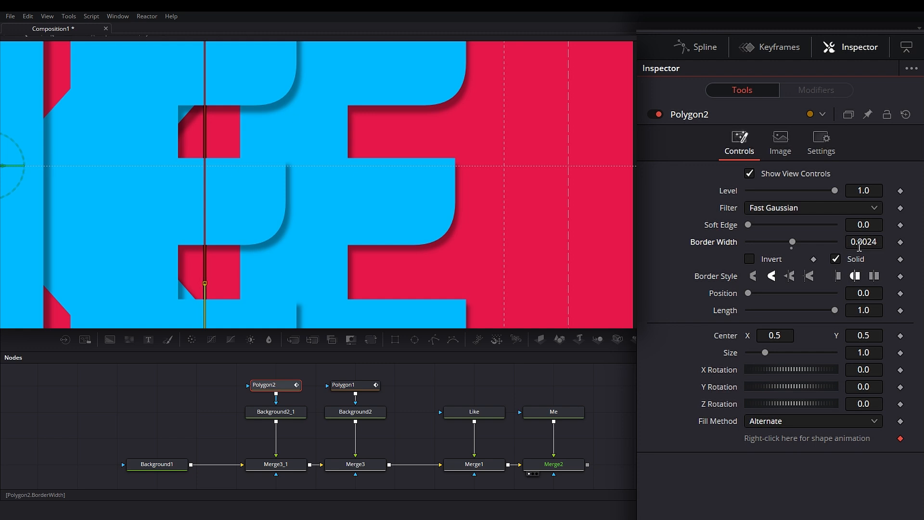
scroll(320, 243, down, 2)
Move the vertical line horizontally to the outer edge of the final E in the text.
drag(331, 253, 460, 229)
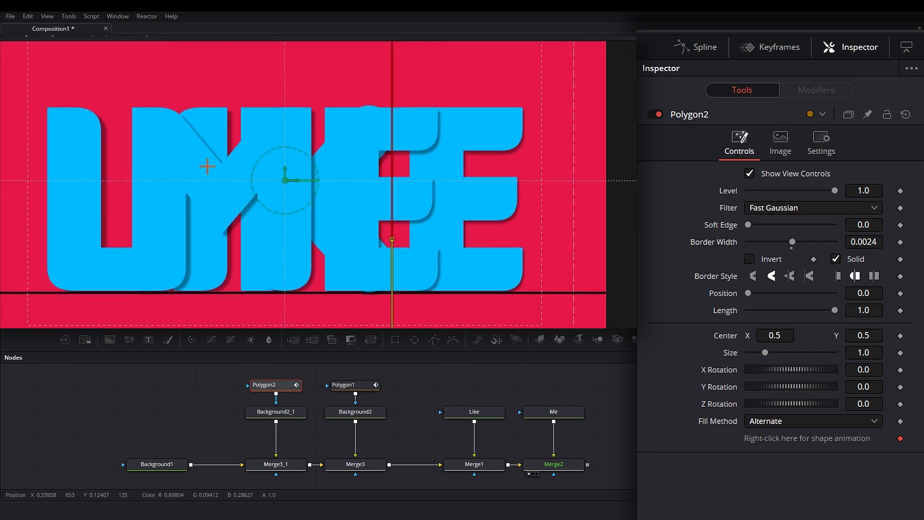
scroll(366, 191, down, 2)
drag(320, 184, 416, 182)
Disable the Merge3 and Merge3_1 nodes that carry the two guide lines.
click(355, 464)
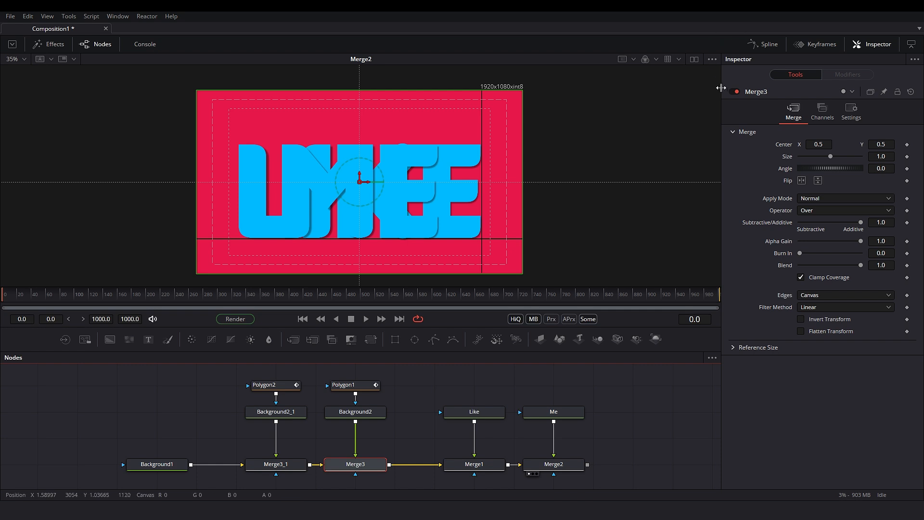
key(ctrl+p)
click(298, 464)
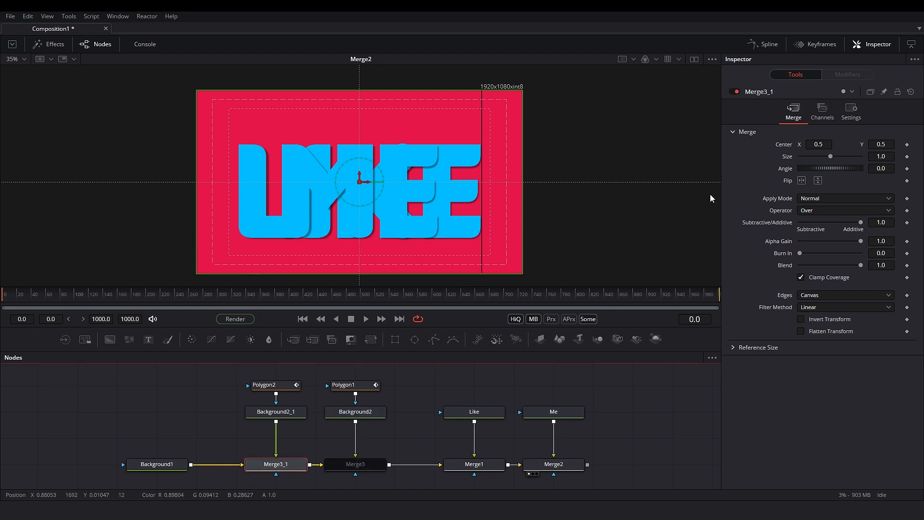
key(ctrl+p)
drag(403, 379, 124, 416)
drag(172, 466, 280, 452)
click(402, 463)
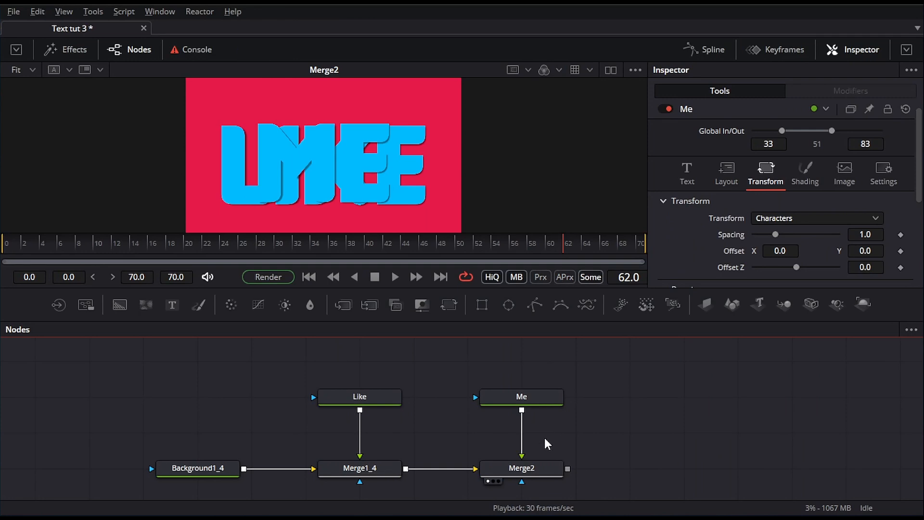
Preview the Like and Me text nodes individually in the viewer.
drag(360, 397, 333, 201)
click(546, 401)
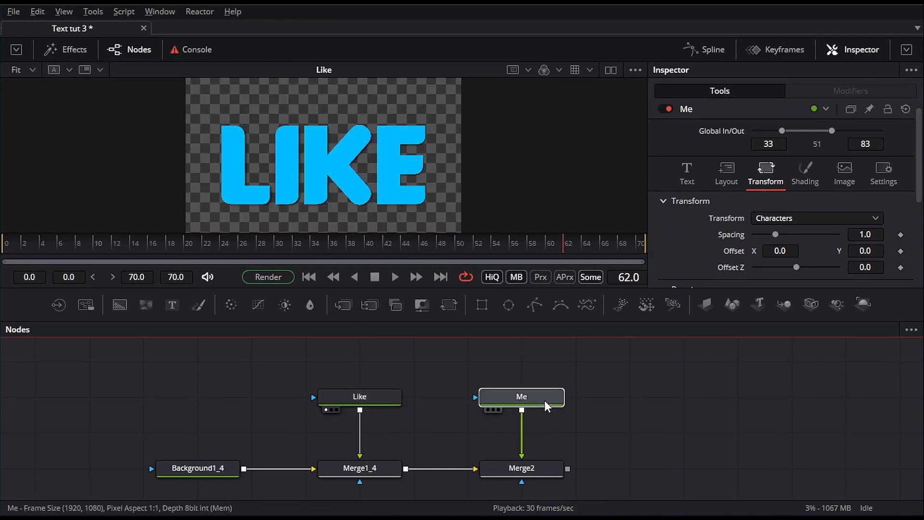
drag(544, 400, 448, 165)
Display Merge1_4 in the viewer and add a Follower modifier to the Like node's text.
drag(366, 463, 339, 147)
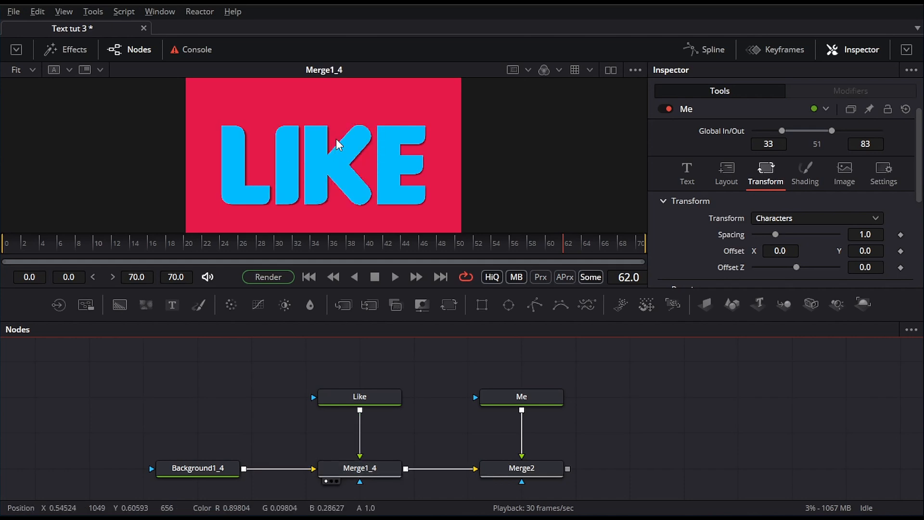
click(377, 399)
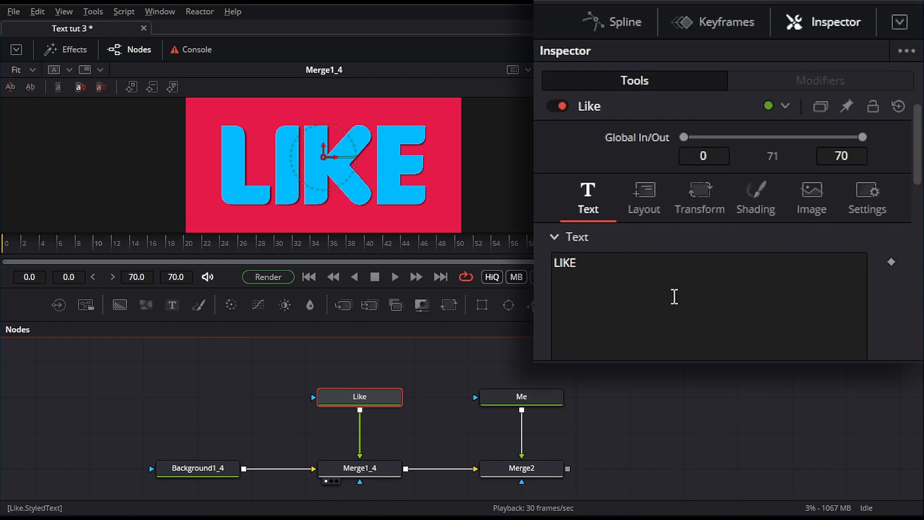
right_click(627, 304)
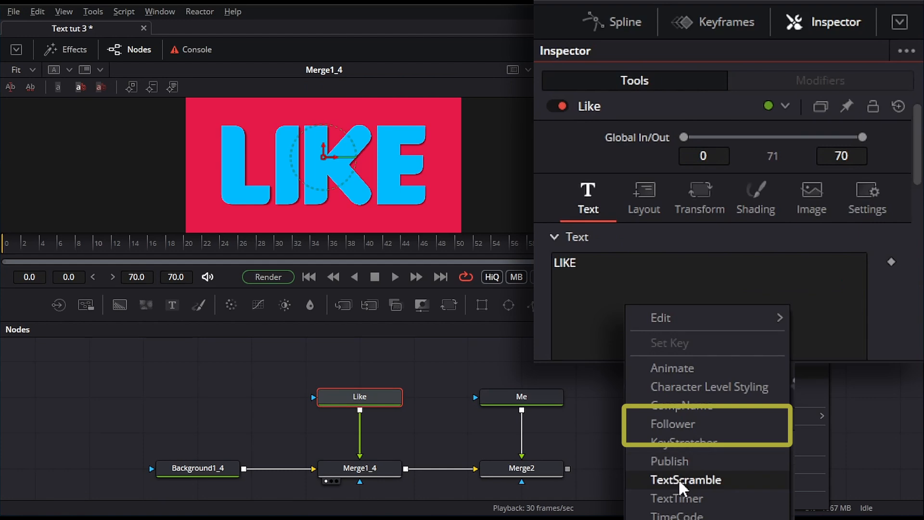
click(677, 426)
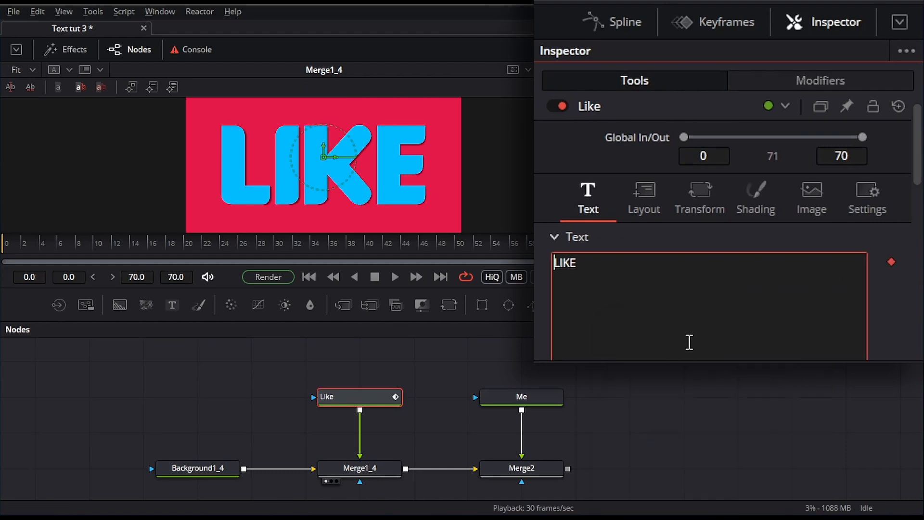
Set the Like text's Follower delay between each character to 2 and play a short preview.
click(761, 84)
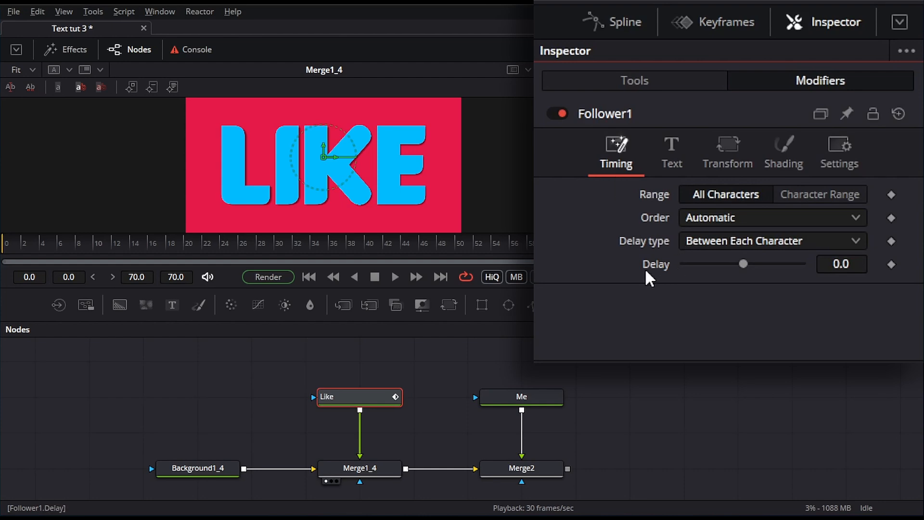
click(830, 265)
text(2)
key(Return)
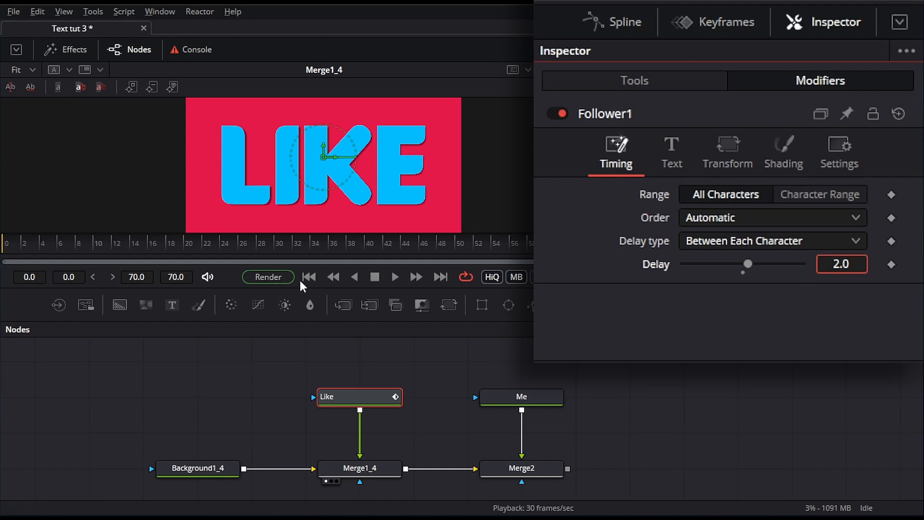
click(395, 278)
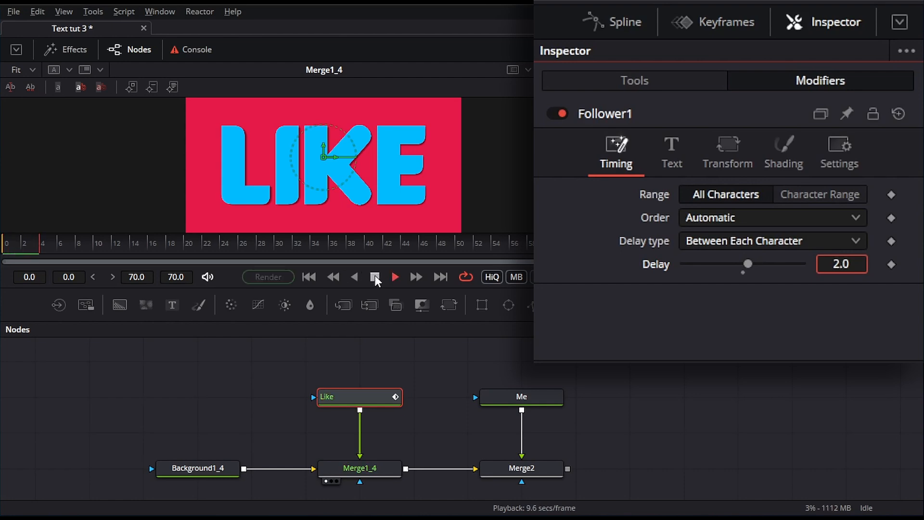
click(375, 278)
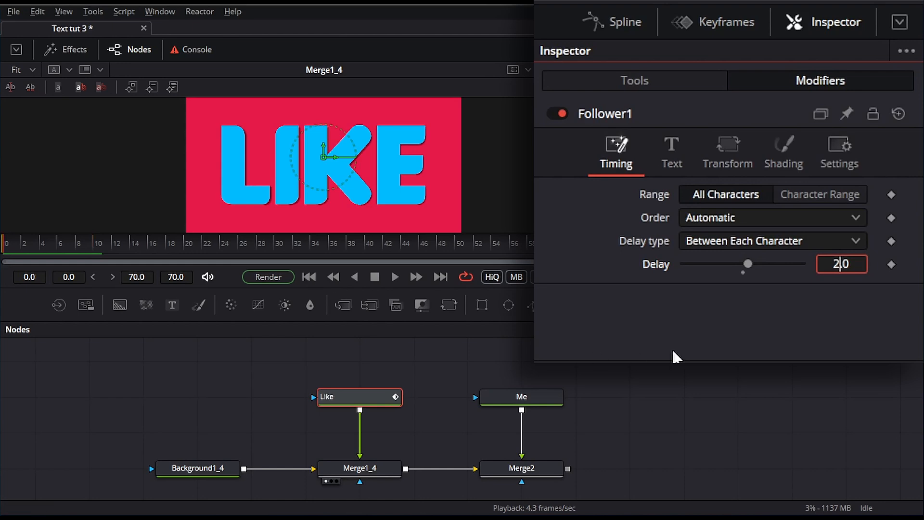
Keyframe the Like Follower's character offset at frame 4 with Y at about -0.427, moving the letters out of frame.
click(718, 150)
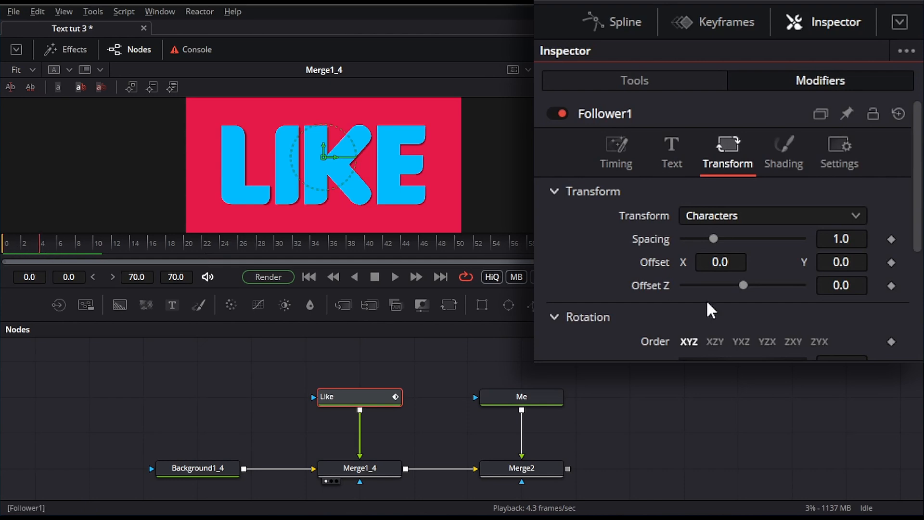
click(891, 262)
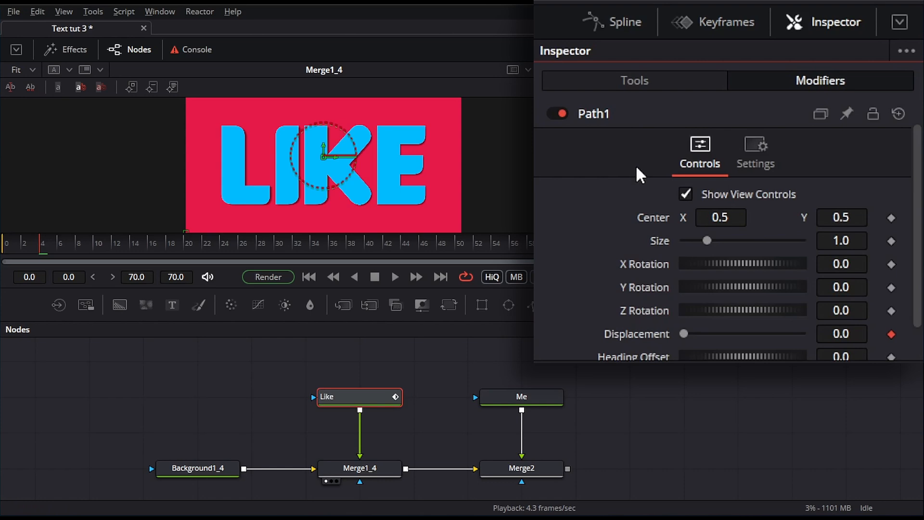
scroll(637, 167, up, 1)
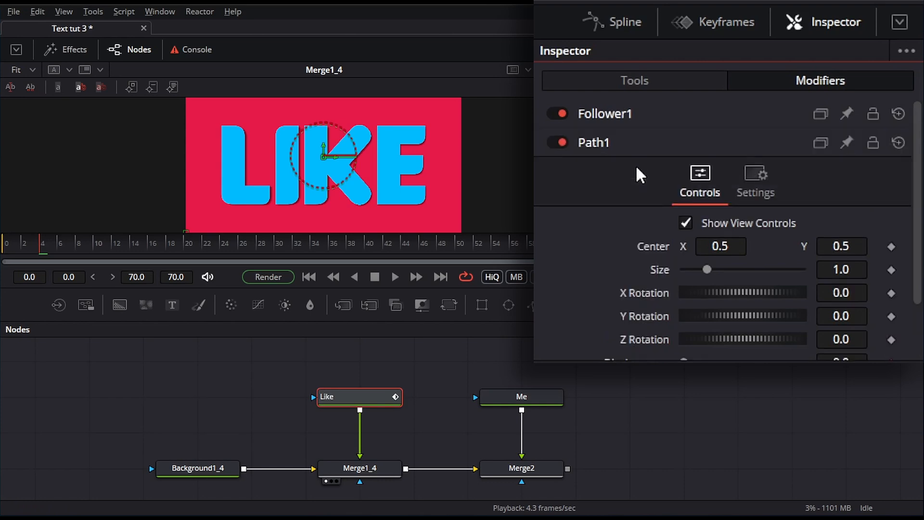
click(618, 111)
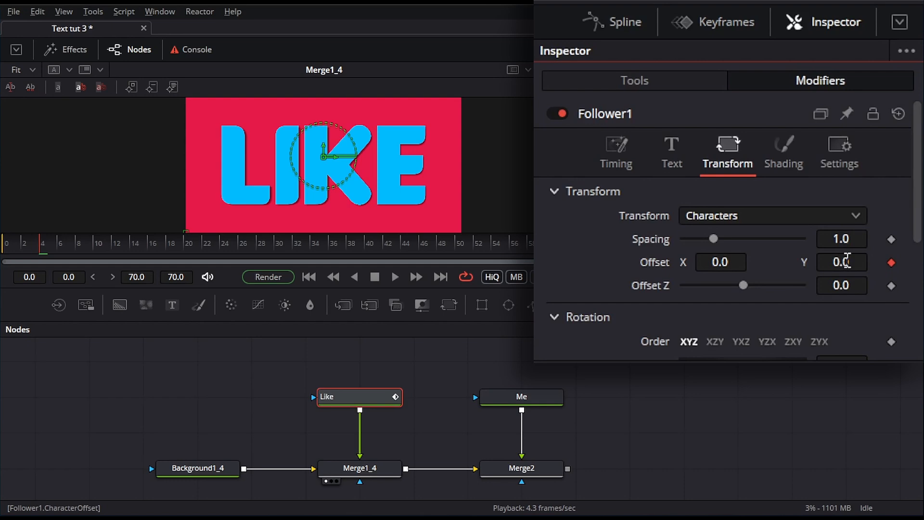
drag(858, 263, 192, 265)
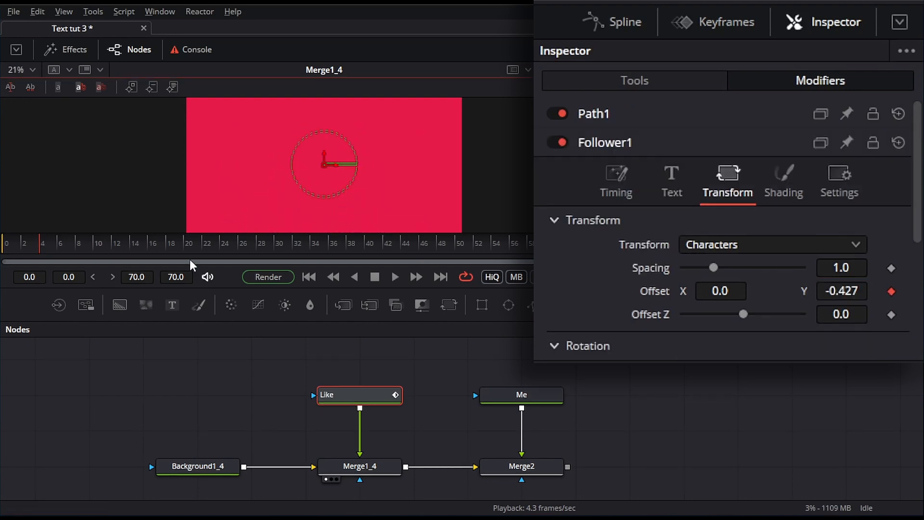
Keyframe the Like Follower's character offset Y at 0 on frame 17 and play the animation.
click(164, 243)
click(891, 291)
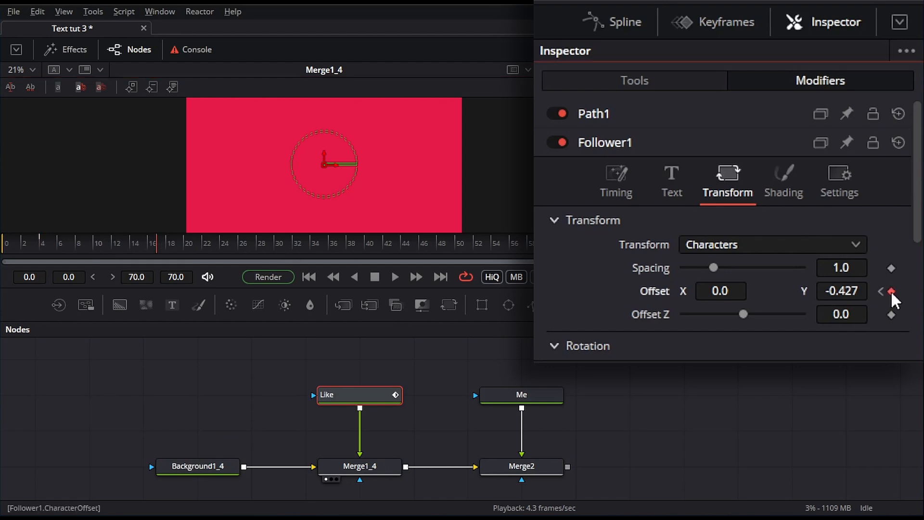
click(841, 292)
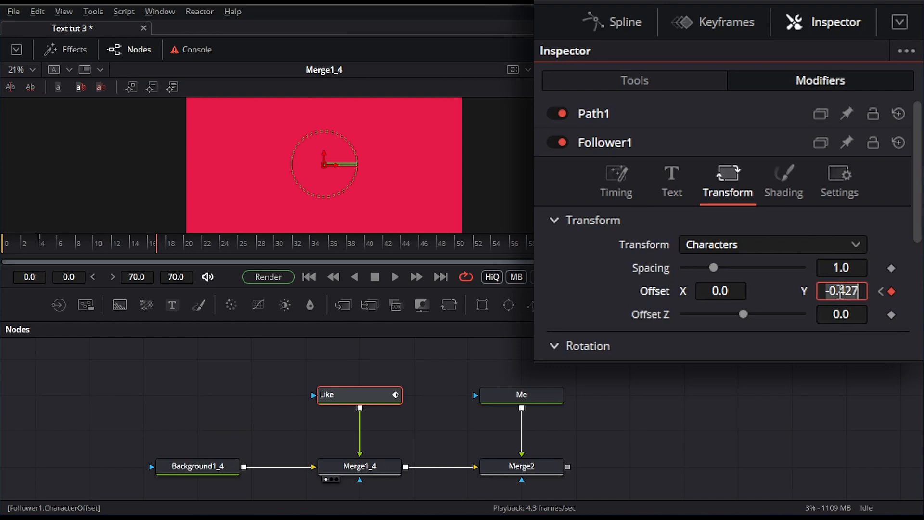
text(0)
key(Tab)
click(395, 276)
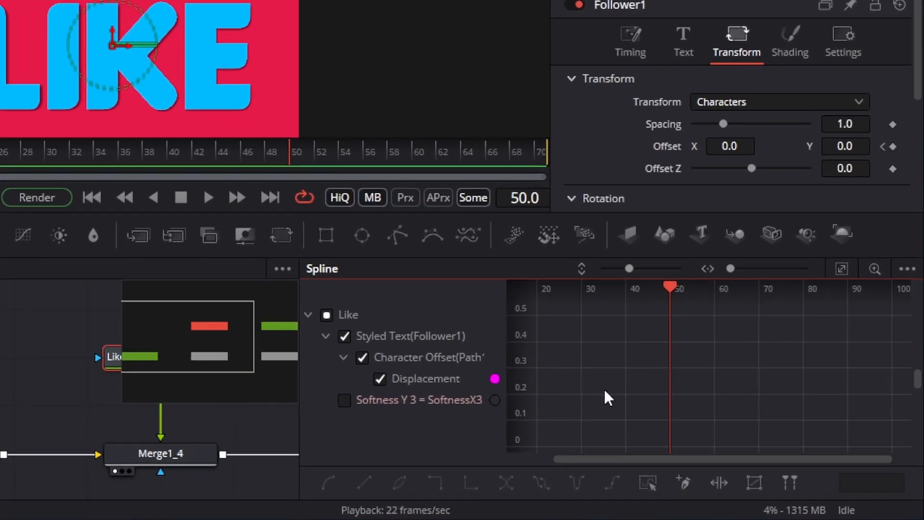
Apply an Out Cubic ease to the Like offset's Displacement curve and pull both curve handles back toward the first keyframe.
drag(762, 412, 890, 446)
right_click(584, 353)
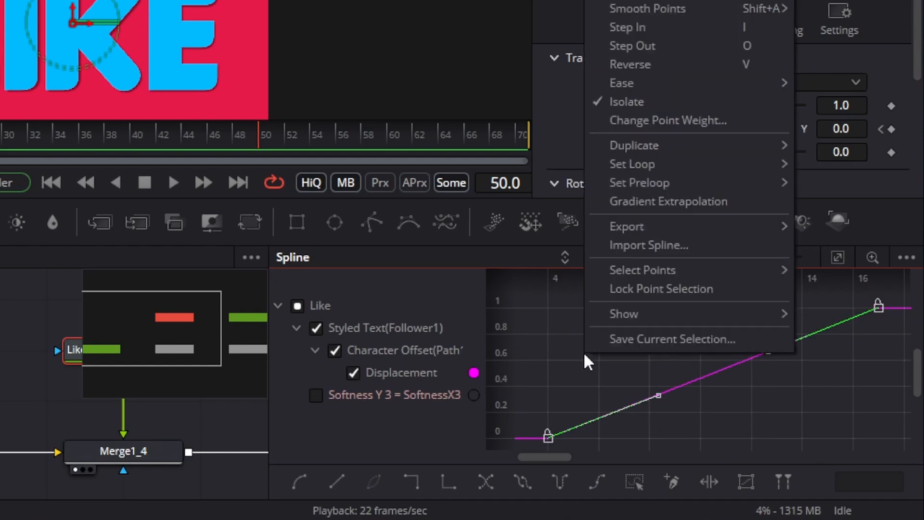
mouse_move(785, 83)
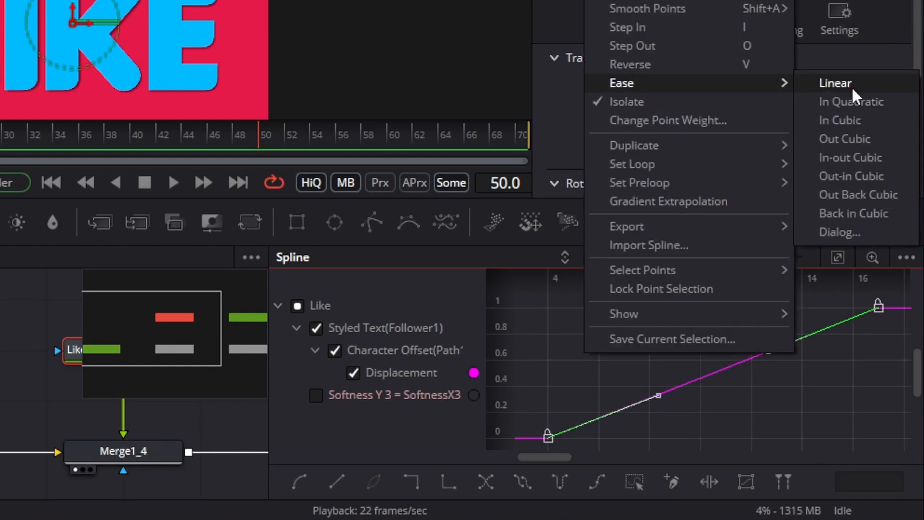
click(851, 139)
drag(657, 309, 548, 337)
drag(769, 308, 562, 323)
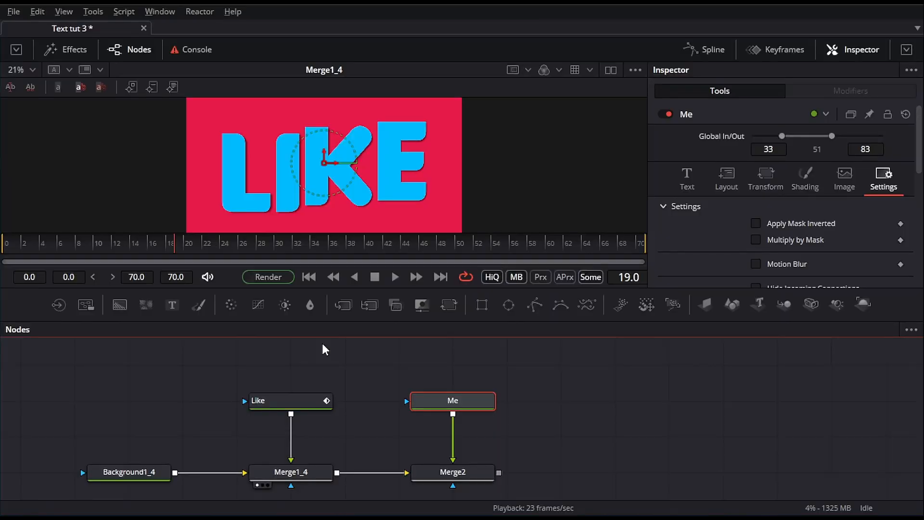
Insert a Transform node after Like, keyframe its center at frame 35, and set center Y to -0.3 at frame 42.
drag(215, 244, 293, 246)
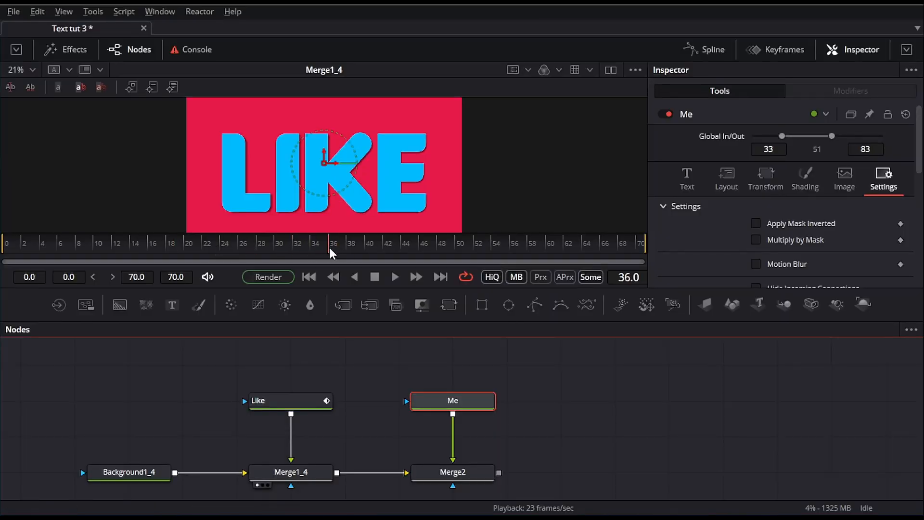
drag(295, 405, 295, 368)
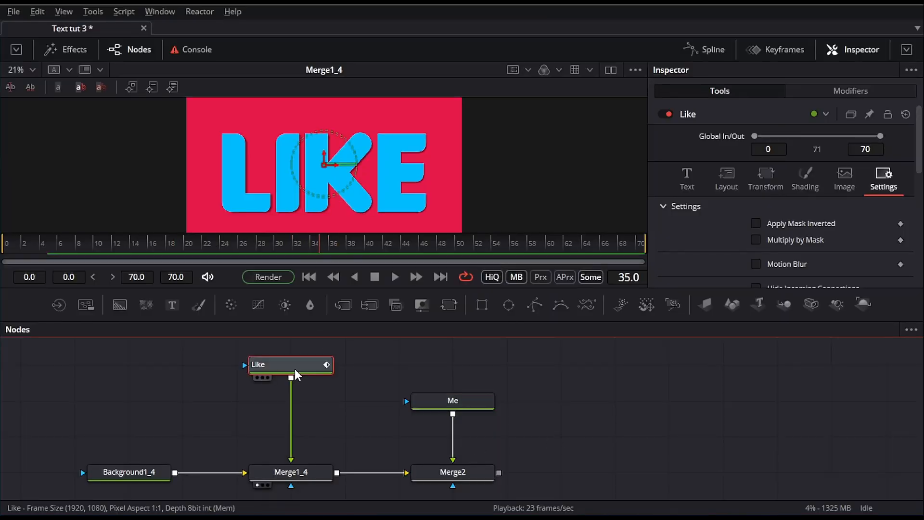
key(shift+space)
text(xf)
key(Return)
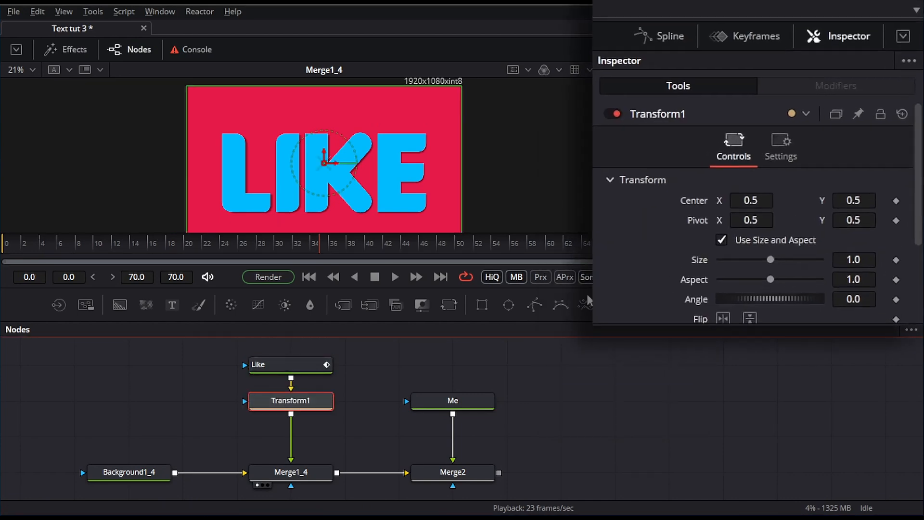
click(890, 218)
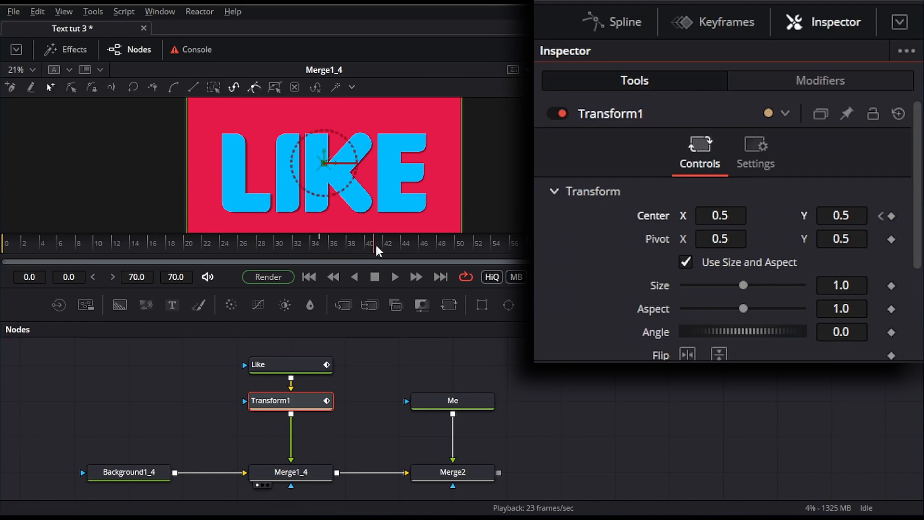
mouse_move(862, 216)
mouse_down()
mouse_move(510, 204)
mouse_move(530, 152)
mouse_move(894, 215)
mouse_move(846, 215)
mouse_up()
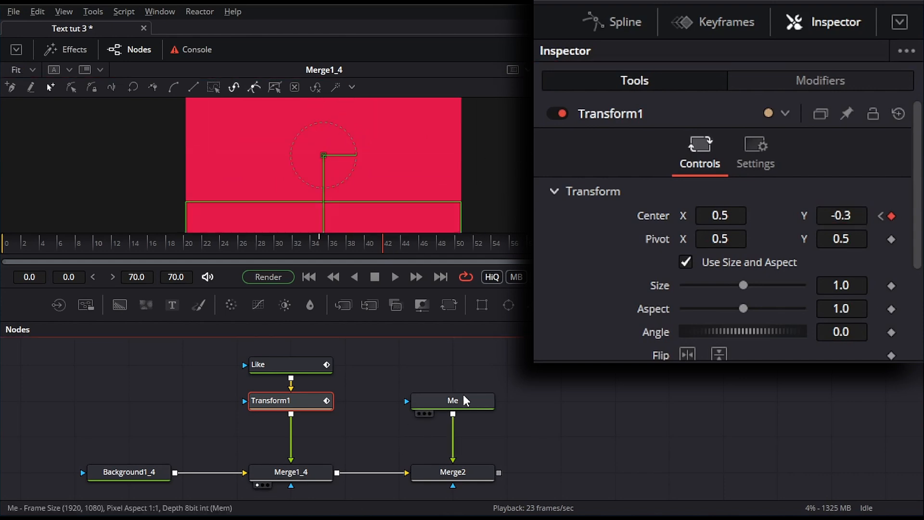
Add a Follower modifier to the Me node's text and set its delay between characters to 2.
click(467, 402)
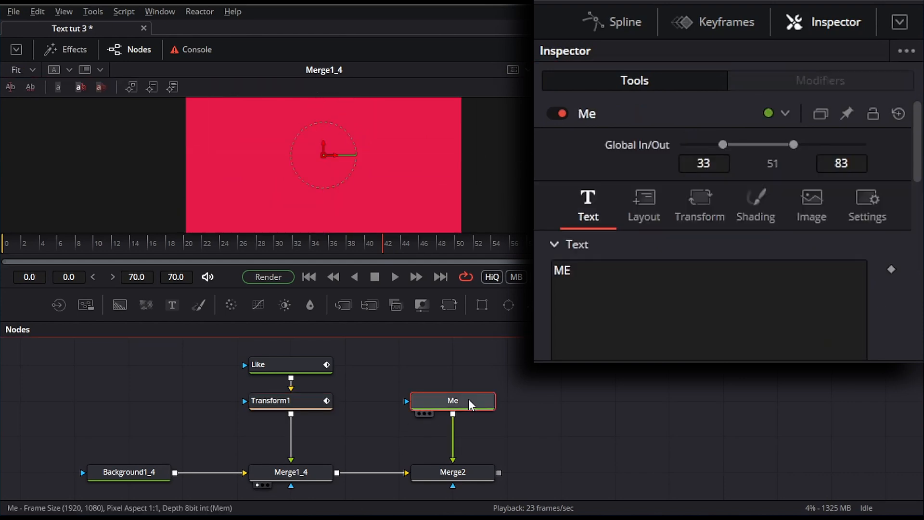
right_click(620, 282)
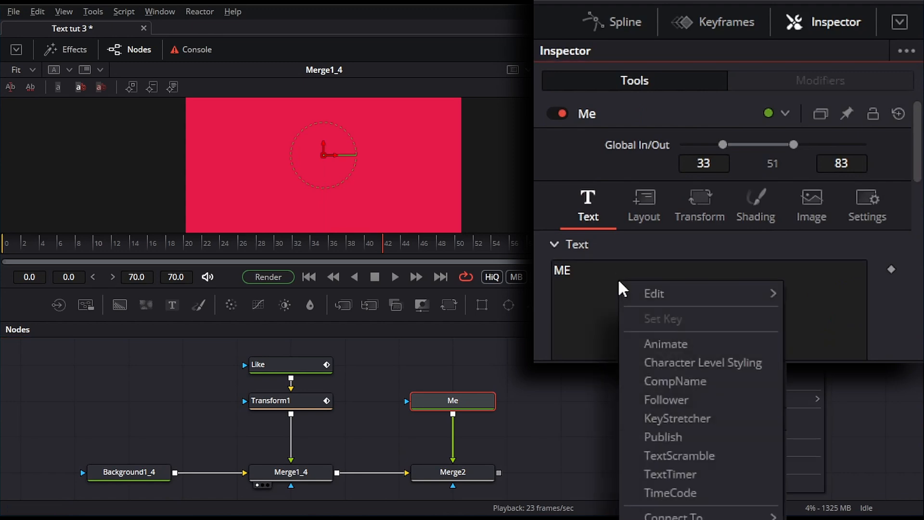
click(662, 400)
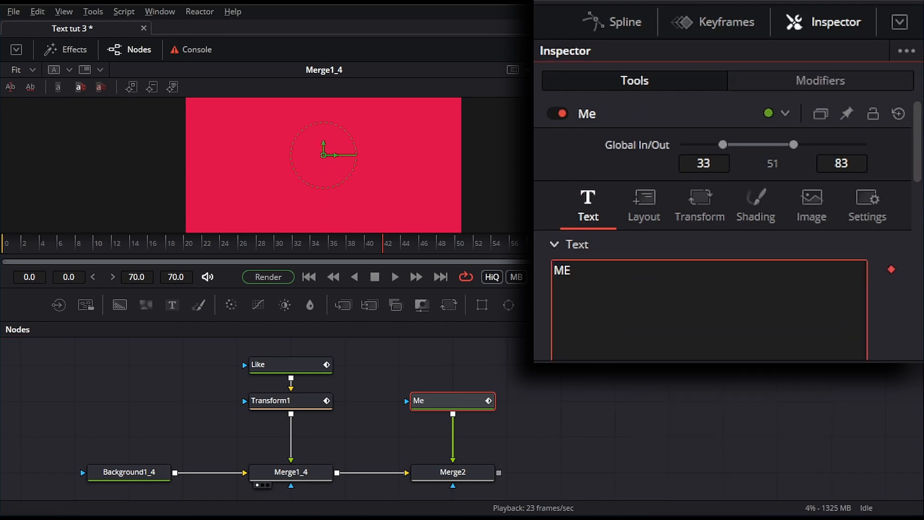
click(768, 78)
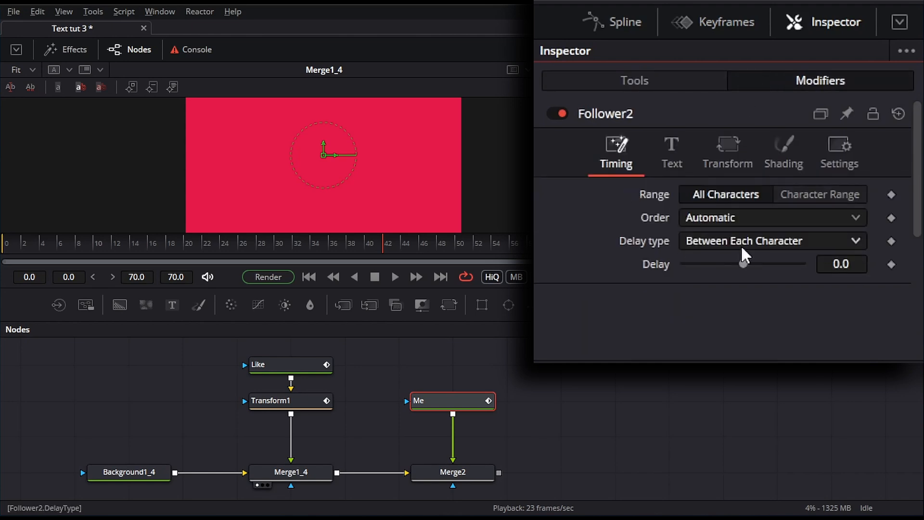
click(840, 262)
text(2)
key(Return)
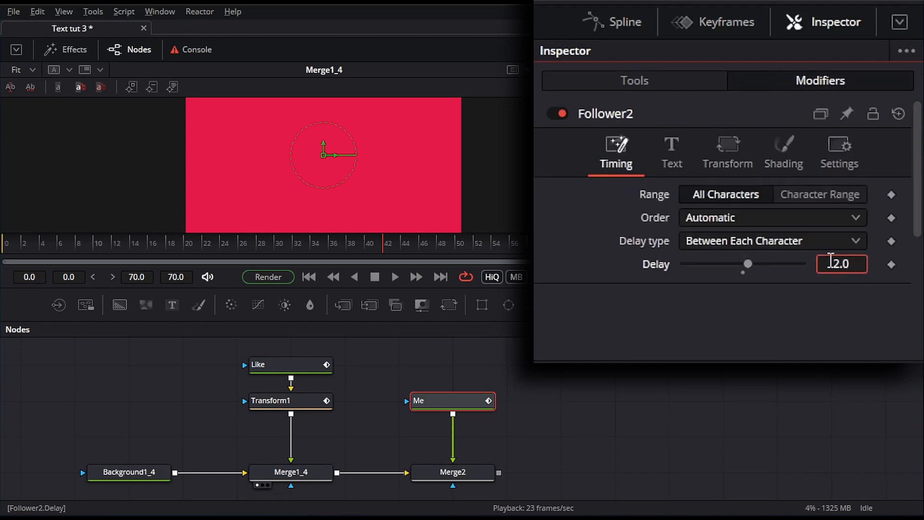
Keyframe the Me Follower's character offset at frame 33 with Y at 0.5 and display Merge2 in the viewer.
click(742, 151)
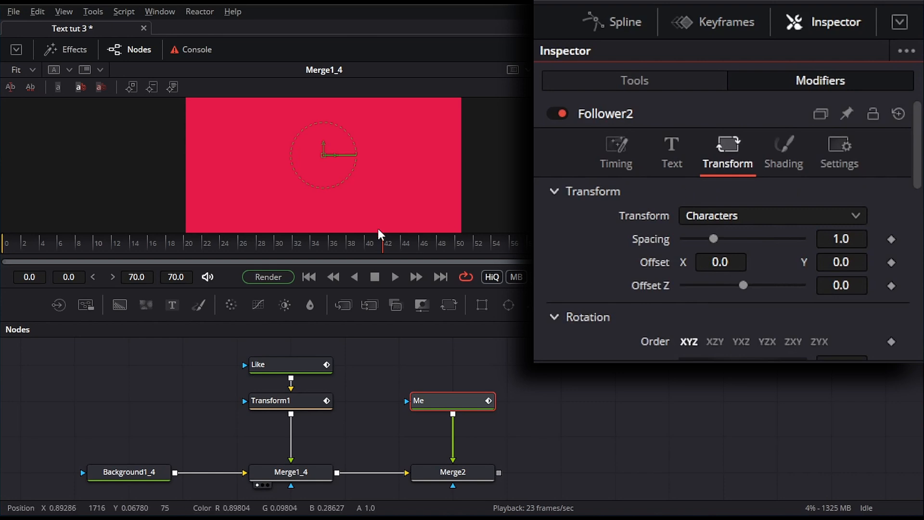
drag(352, 247, 285, 247)
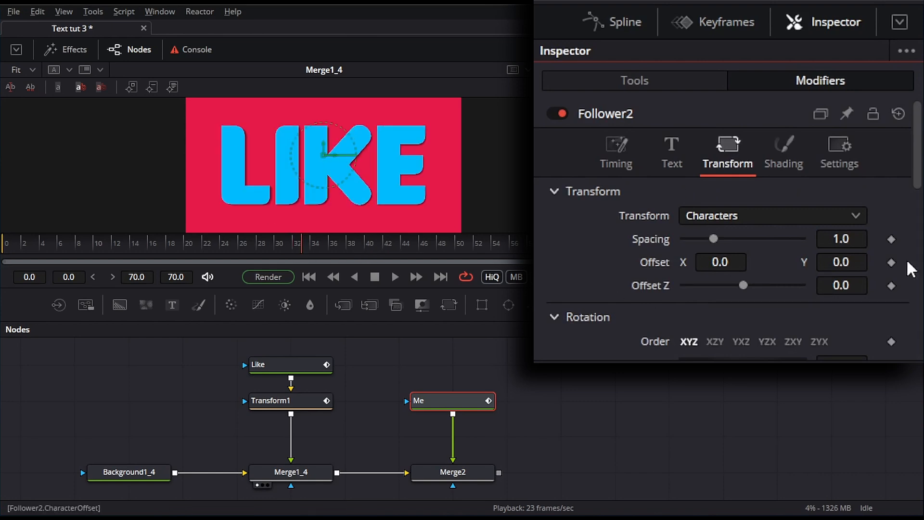
click(892, 263)
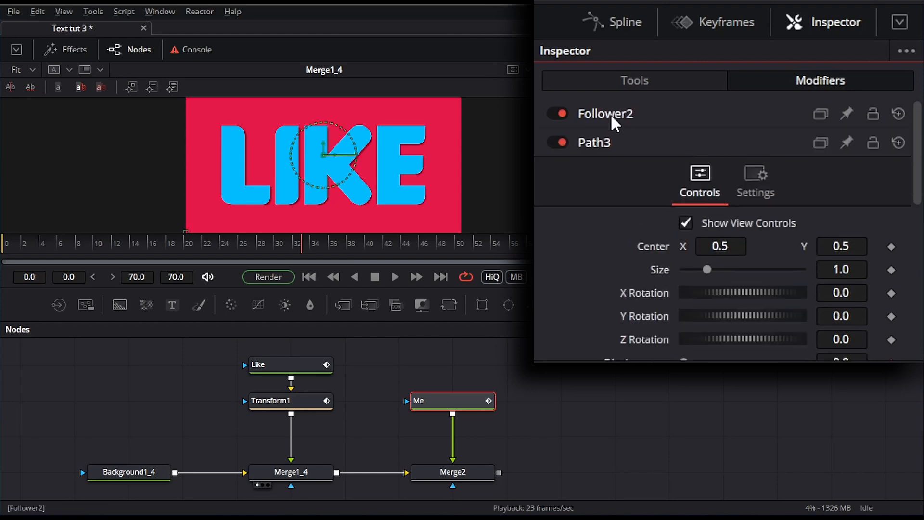
click(613, 118)
click(853, 262)
text(0.5)
click(485, 383)
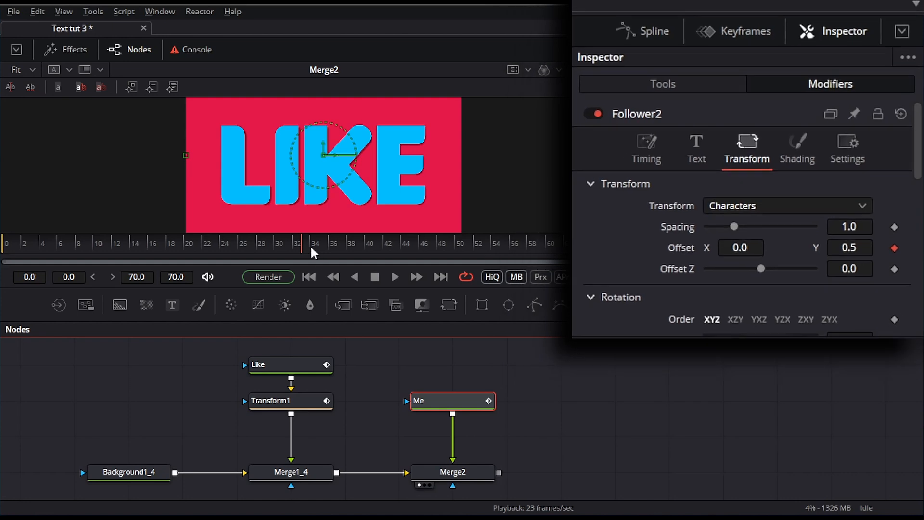
Keyframe the Me Follower's character offset Y at 0 on frame 46 and play the animation from the start.
drag(314, 241, 425, 243)
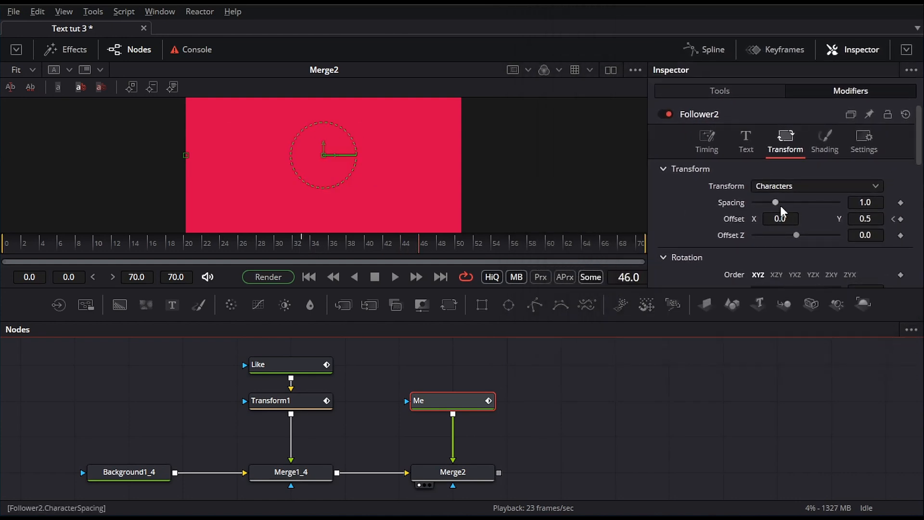
click(873, 220)
key(BackSpace)
text(0)
key(Tab)
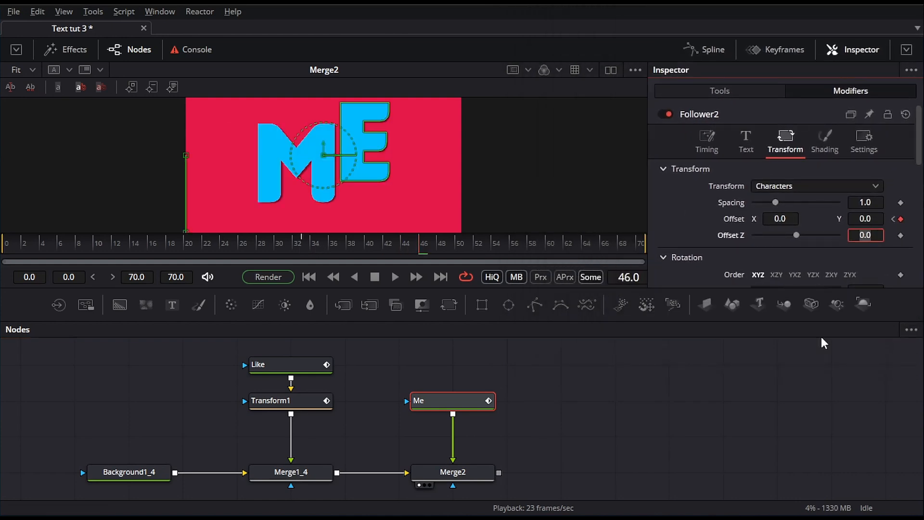
click(310, 276)
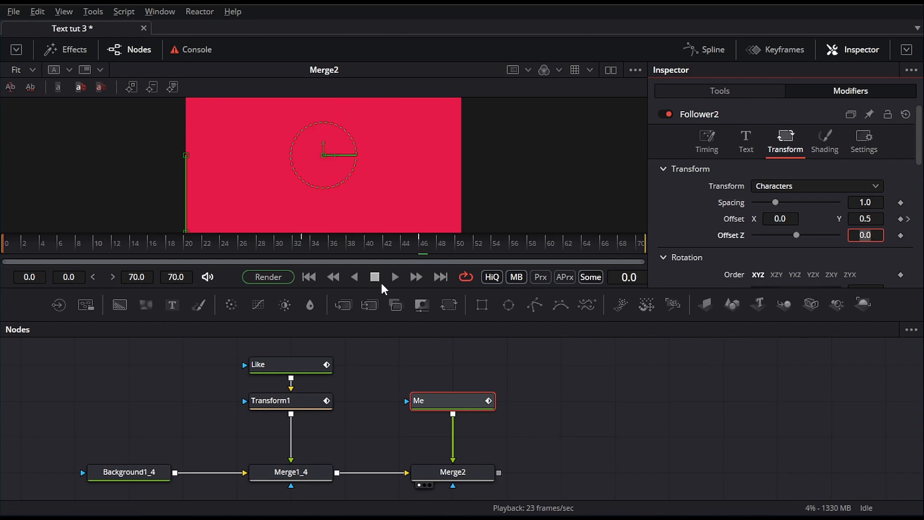
click(397, 279)
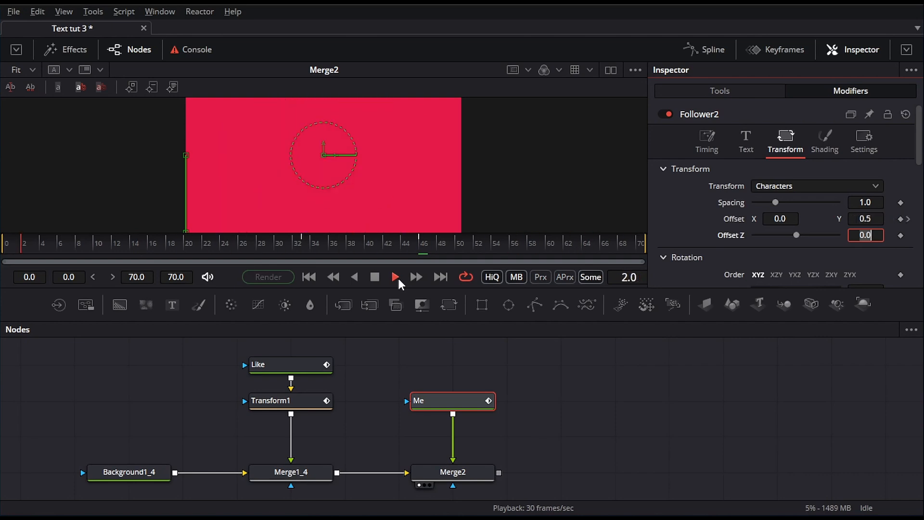
Keyframe the Me text's tracking at 1.0 on frame 60.
click(421, 244)
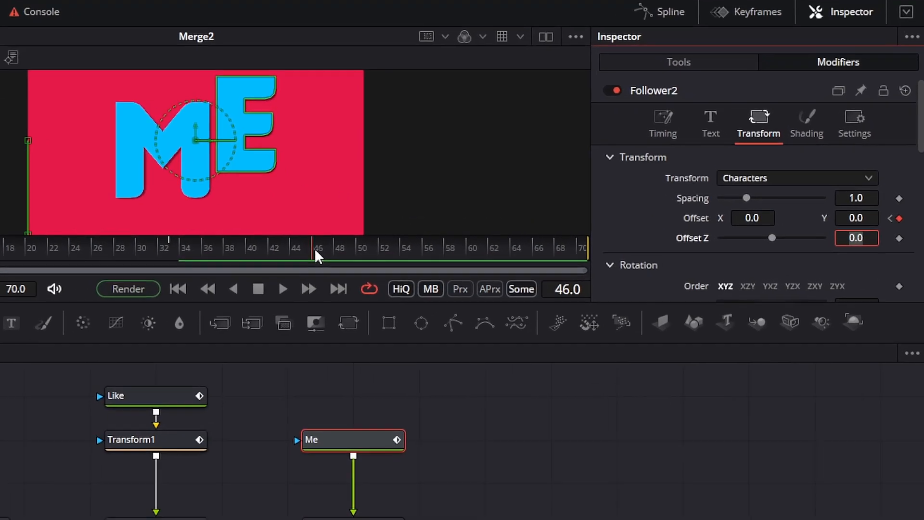
click(660, 49)
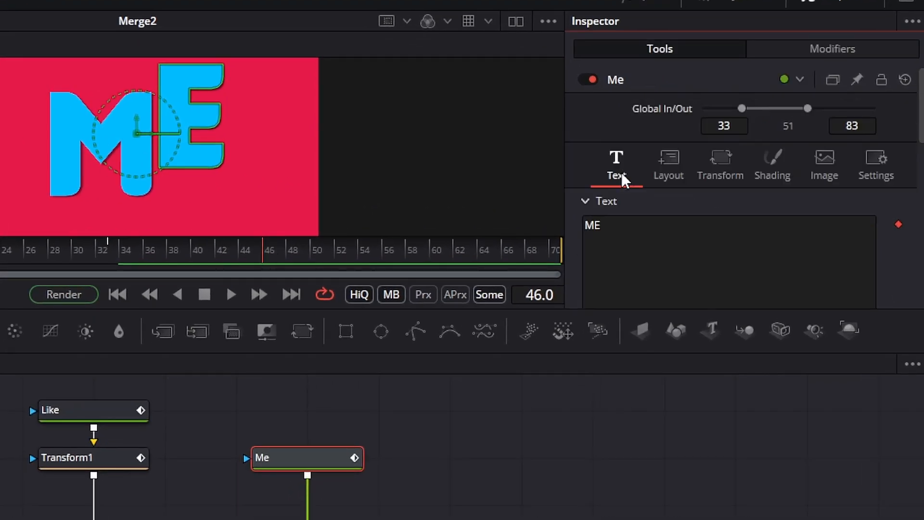
scroll(622, 180, down, 4)
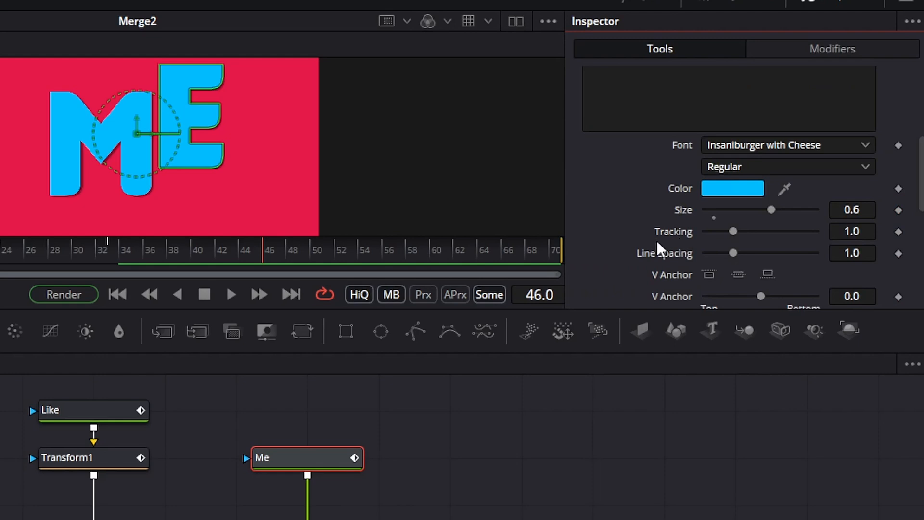
drag(266, 259, 435, 259)
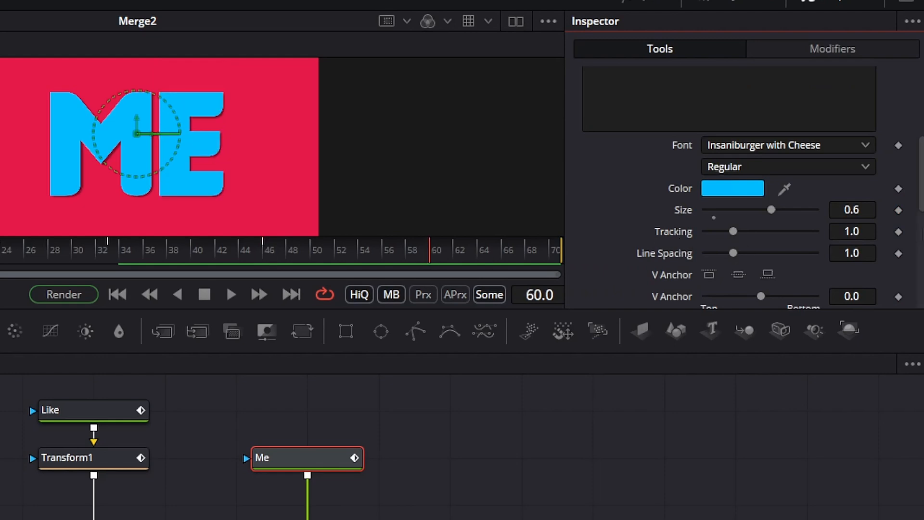
click(899, 232)
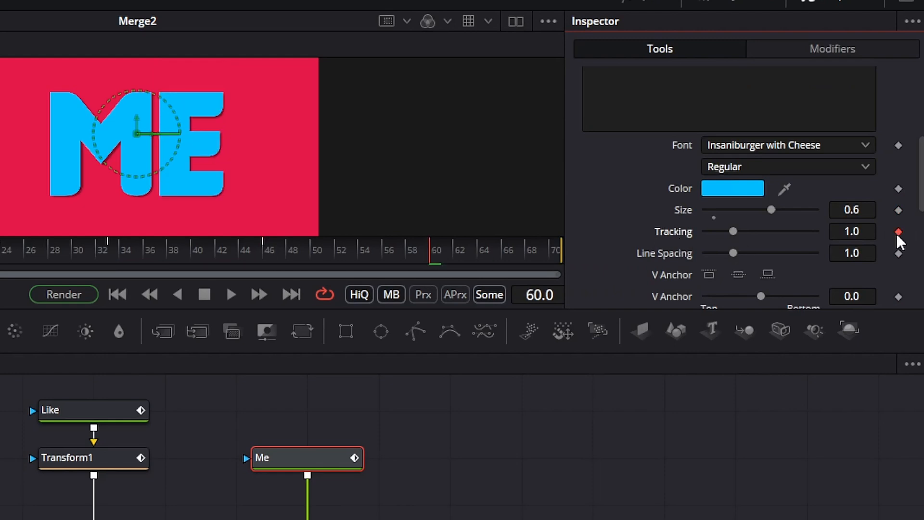
Widen the Me text's tracking to about 3.118 at frame 70 and play the animation from the start.
drag(446, 255, 561, 257)
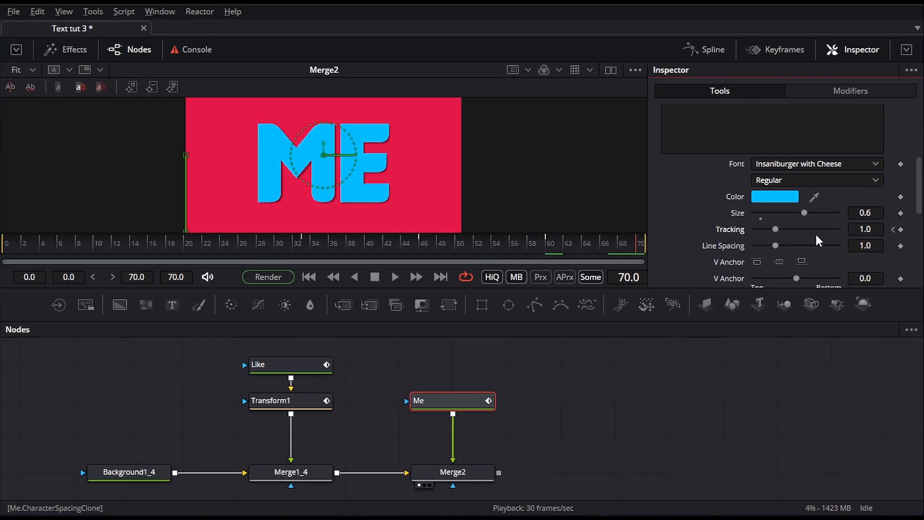
drag(774, 229, 817, 237)
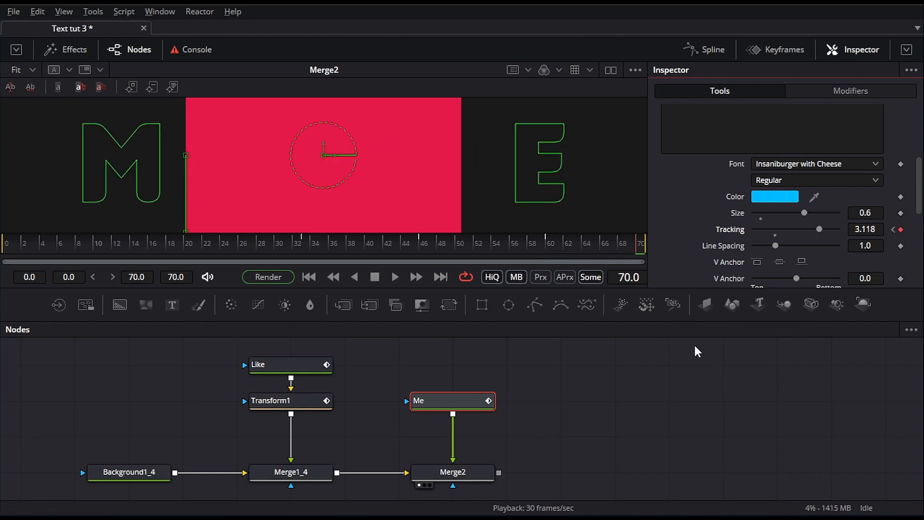
click(309, 277)
click(394, 276)
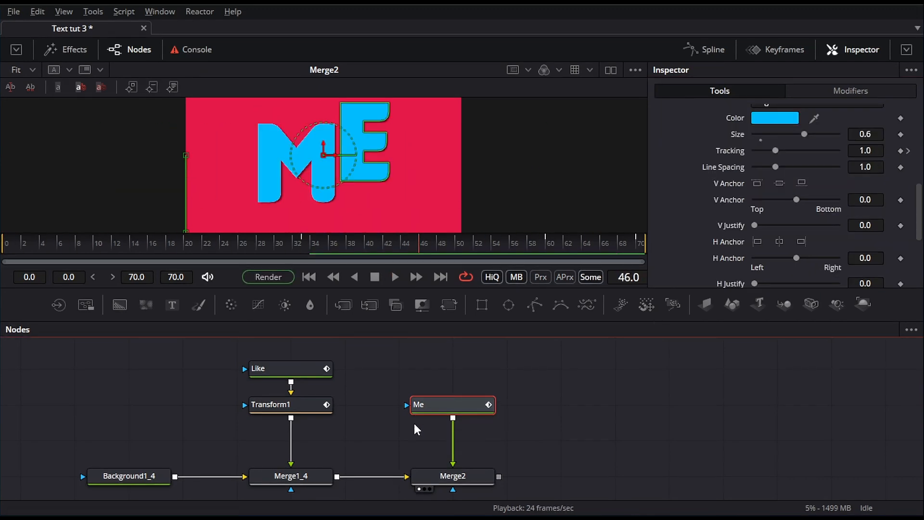
Enable motion blur on the Like text node.
click(289, 368)
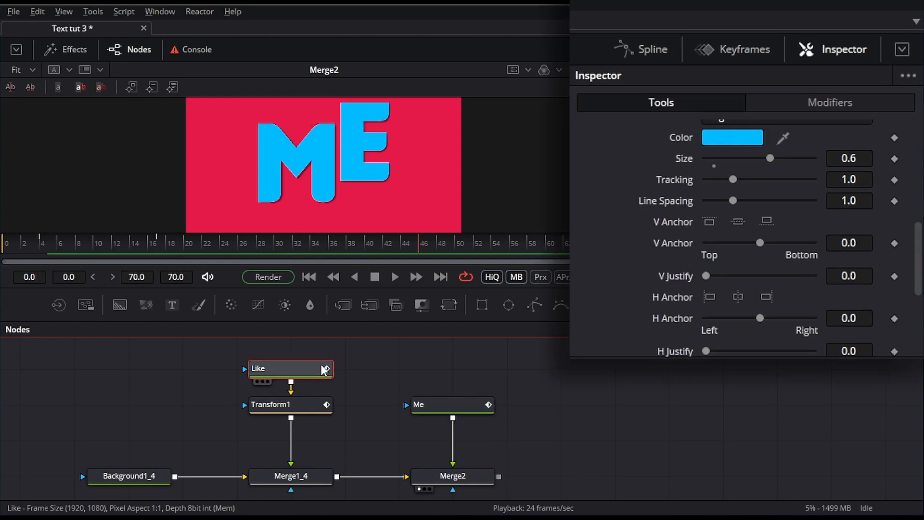
scroll(781, 216, up, 5)
scroll(823, 208, up, 3)
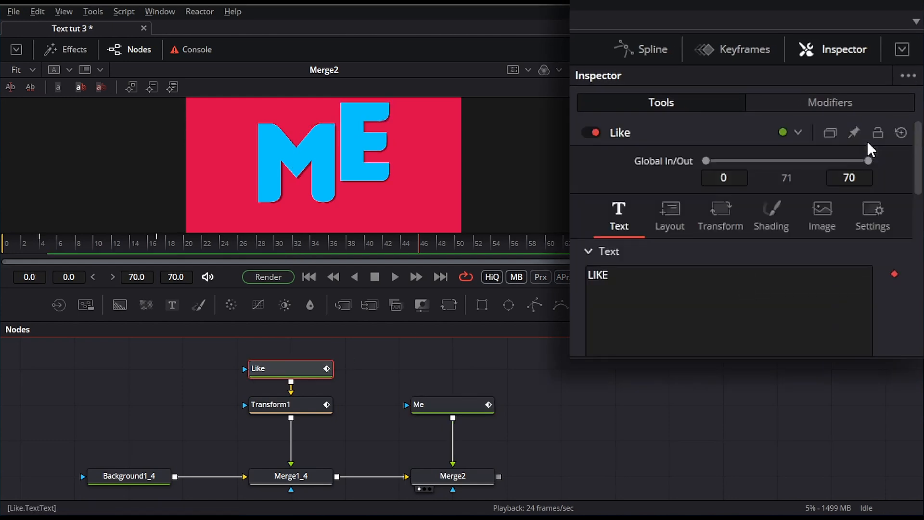
click(877, 216)
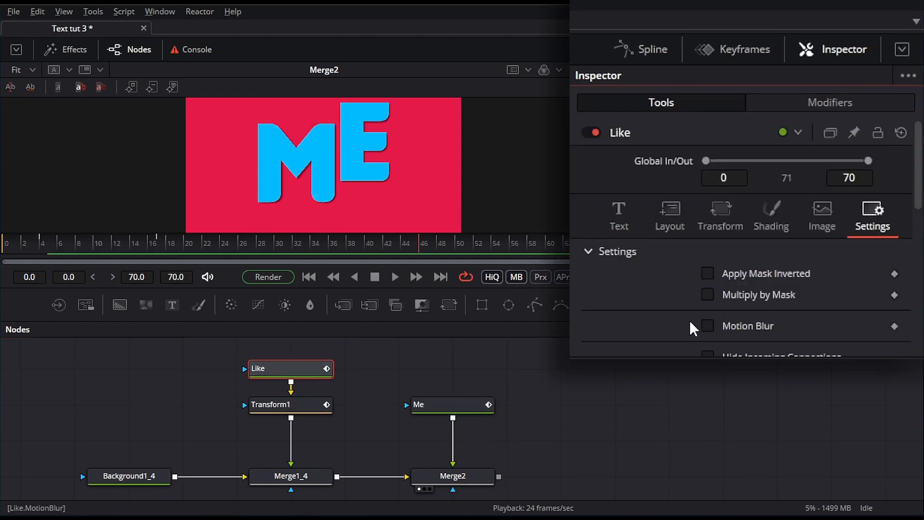
click(709, 325)
scroll(709, 329, down, 2)
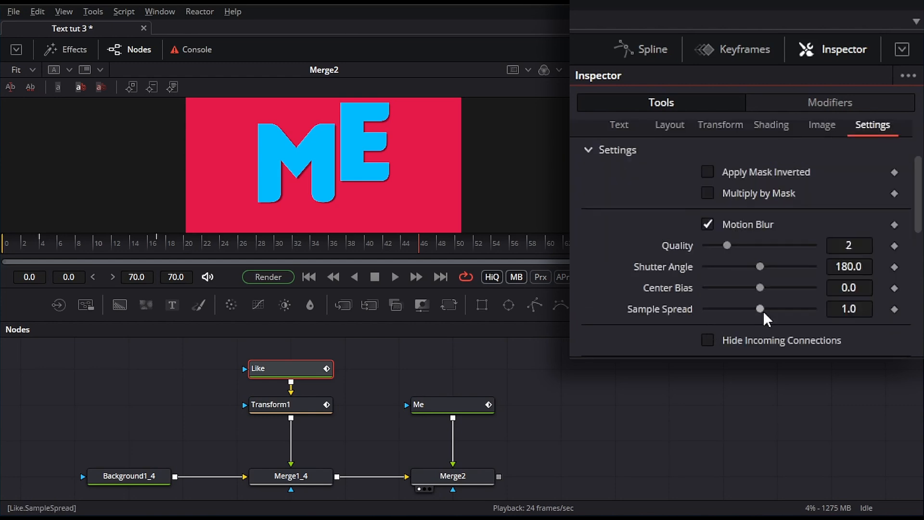
Set the Like node's motion blur quality to 9 and its shutter angle to 360.
click(865, 242)
text(9)
key(Tab)
text(360)
key(Tab)
key(Tab)
key(Tab)
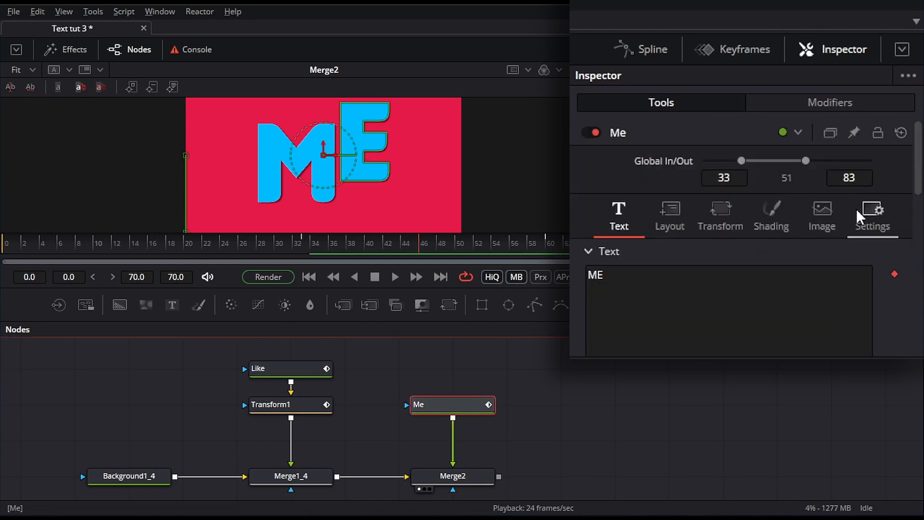
Give the Me node motion blur with quality 9, shutter angle 360 and sample spread 0.66, and play the animation.
click(859, 211)
click(867, 143)
text(9)
key(Tab)
text(360)
key(Tab)
key(Tab)
text(0.66)
key(Tab)
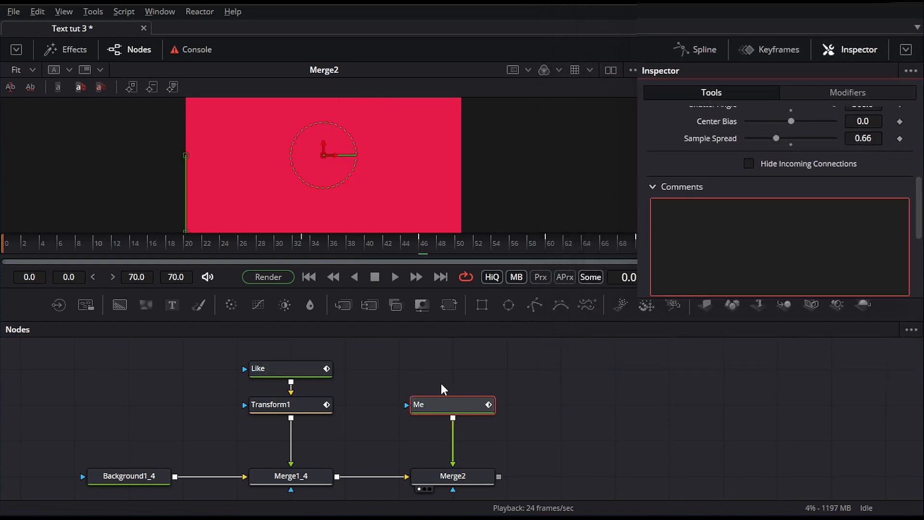
click(395, 278)
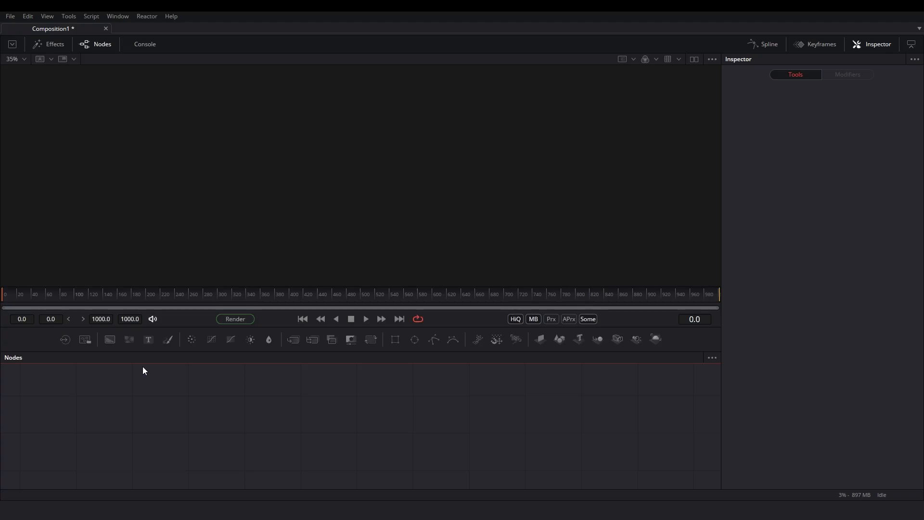
Add a Text node reading "Subscribe to Our Channel" on three lines in Insaniburger with Cheese and display it in the viewer.
drag(148, 339, 333, 408)
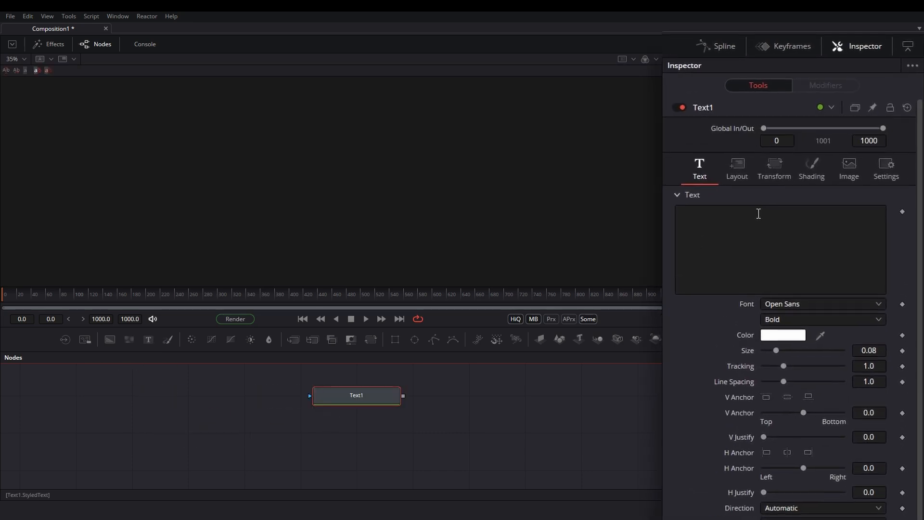
click(777, 196)
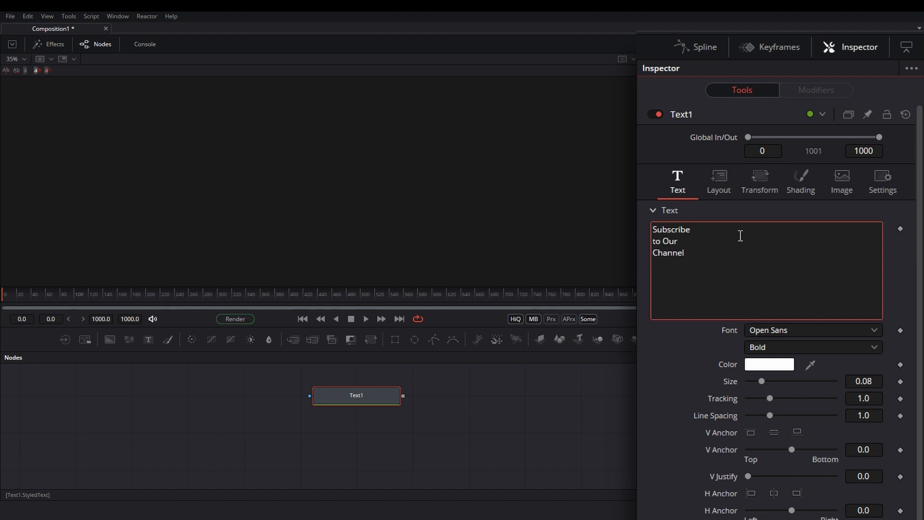
click(771, 330)
scroll(791, 351, up, 5)
scroll(790, 350, up, 3)
click(796, 376)
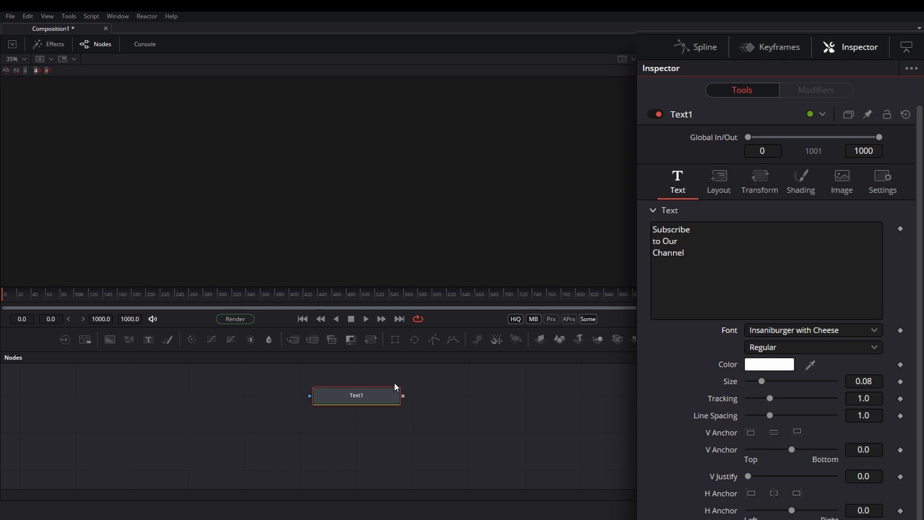
drag(365, 394, 331, 190)
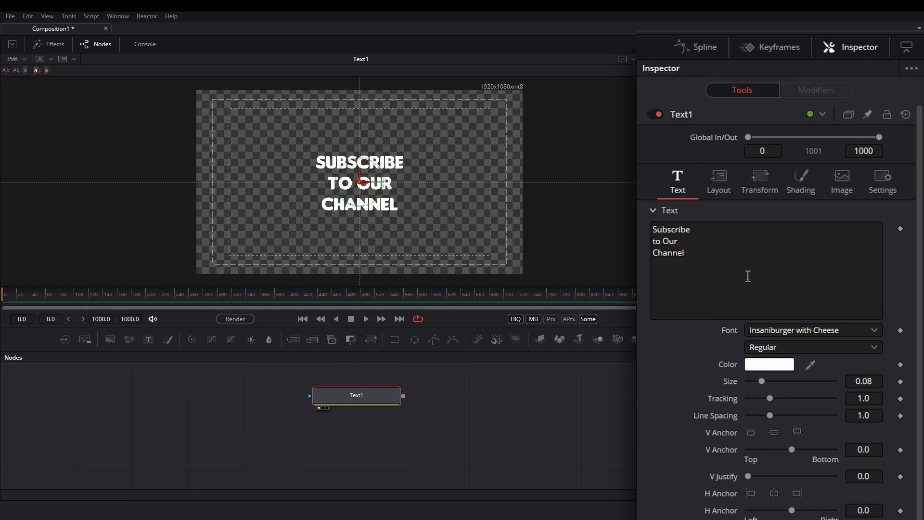
Color the Subscribe text yellow (#ffed00) and store the color as a custom color.
click(752, 364)
drag(542, 173, 547, 170)
click(348, 301)
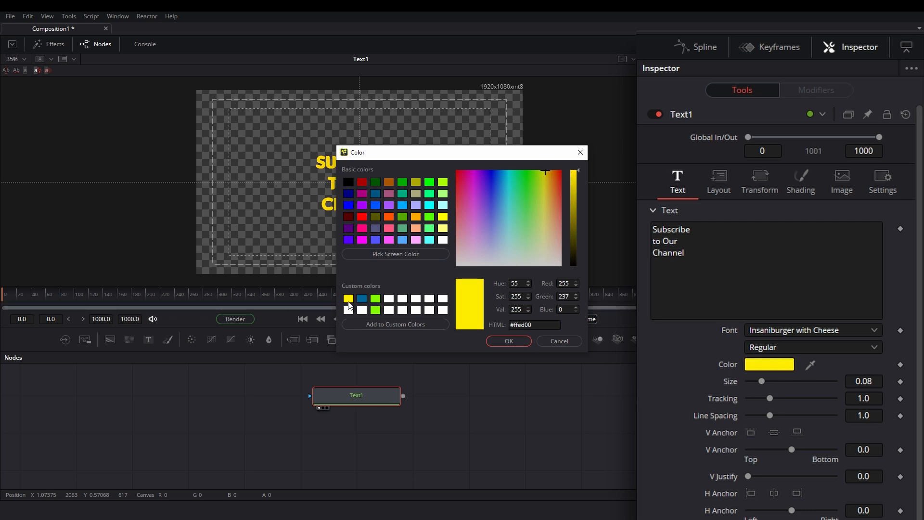
click(509, 341)
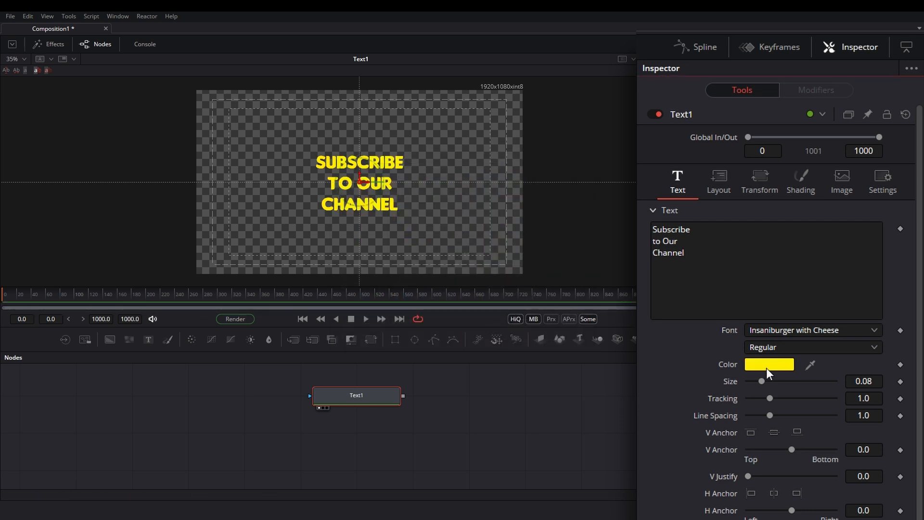
Set the Subscribe text's size to about 0.1339 and its tracking to about 1.102.
drag(762, 381, 781, 381)
drag(859, 396, 870, 401)
key(Tab)
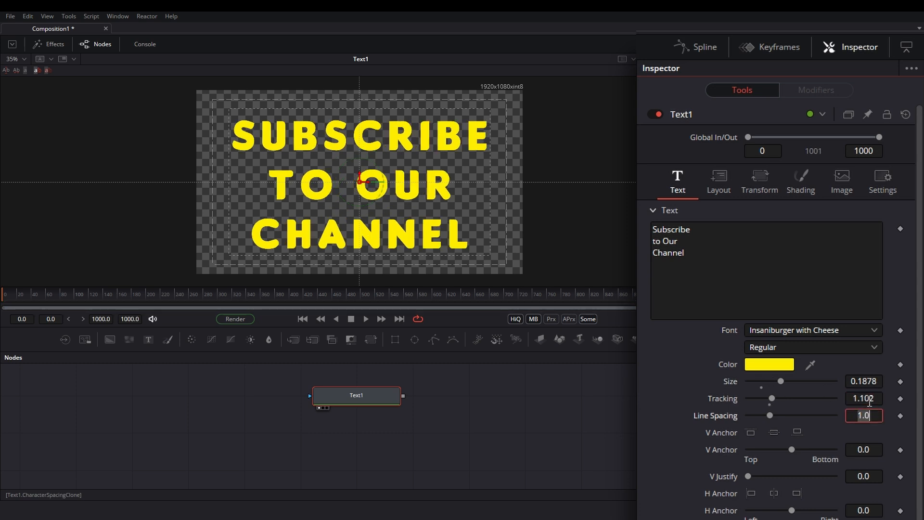
drag(782, 380, 772, 380)
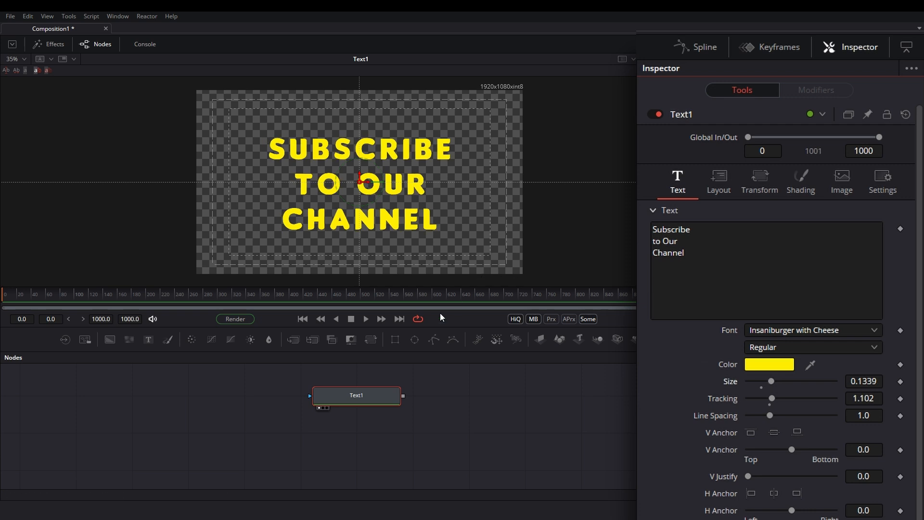
Rename the Text1 node to Subscribe_Text.
click(338, 401)
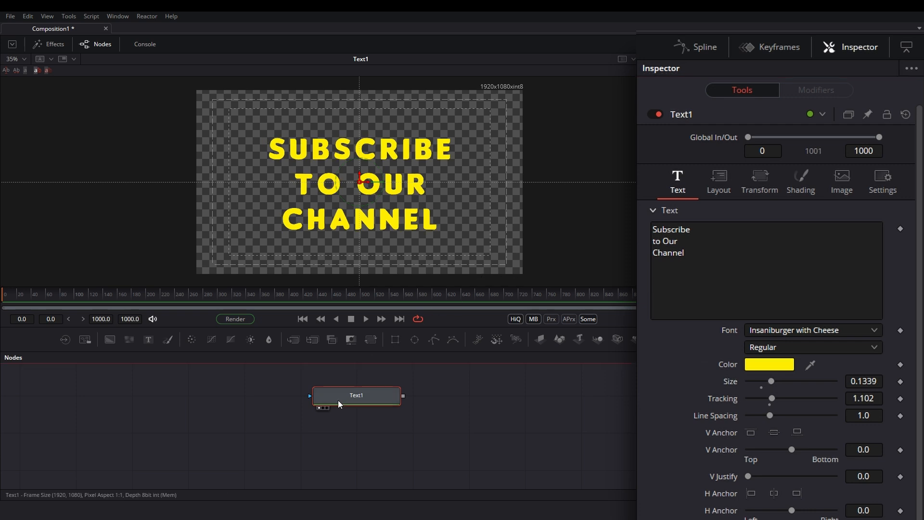
key(F2)
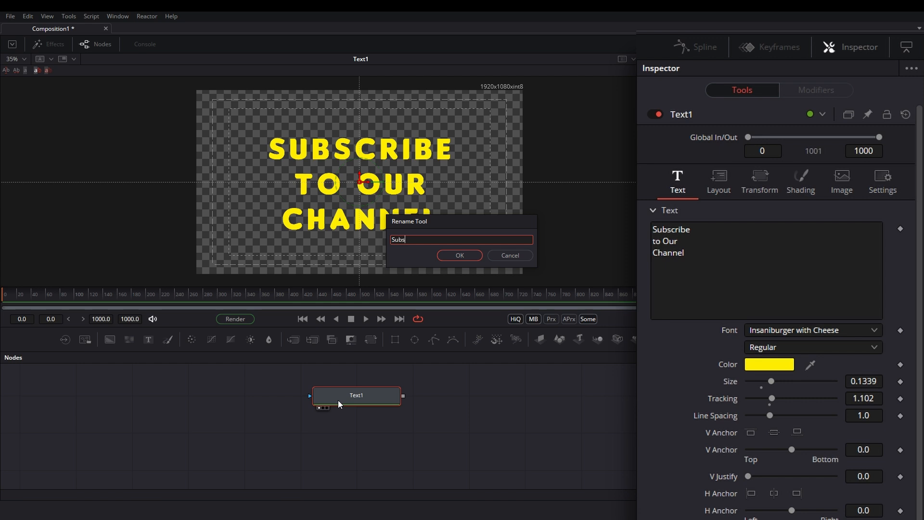
text(Subscribe_Text)
key(Return)
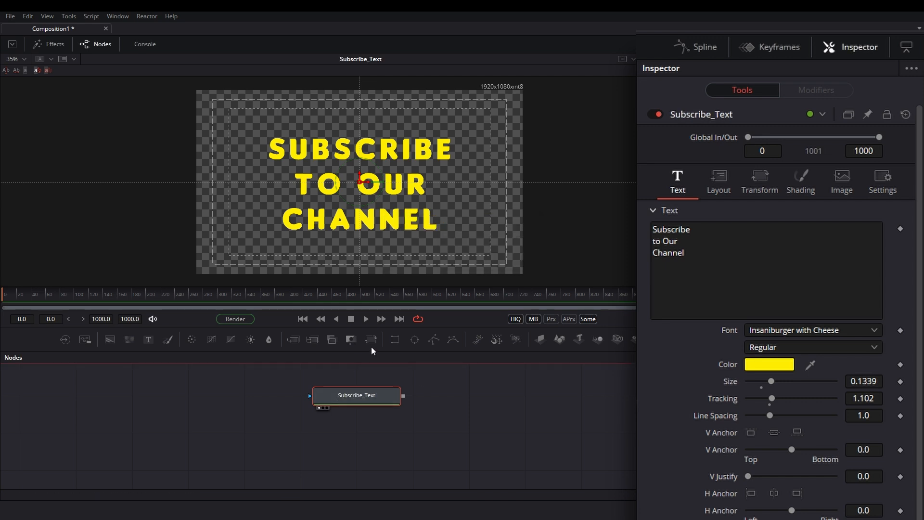
Merge Subscribe_Text over a new Background node, display the merge in the viewer, and select the Background node.
drag(270, 339, 255, 457)
drag(403, 388, 291, 480)
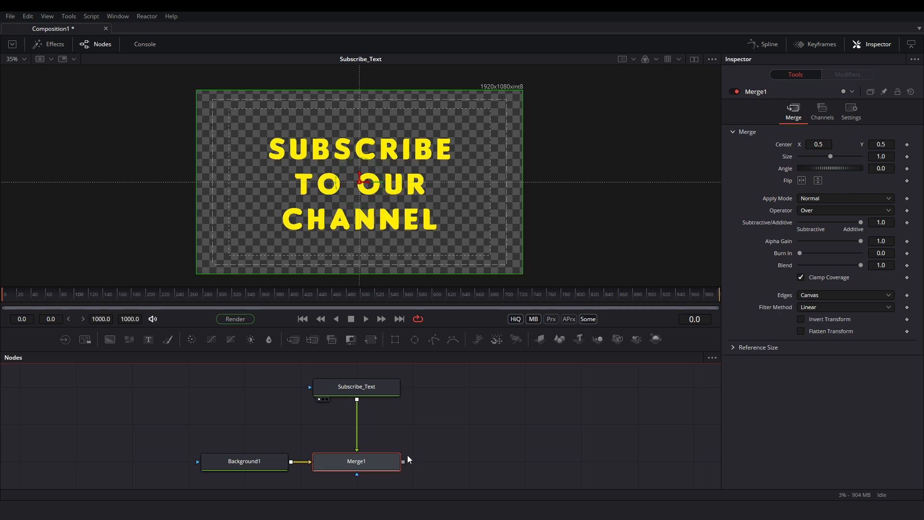
key(1)
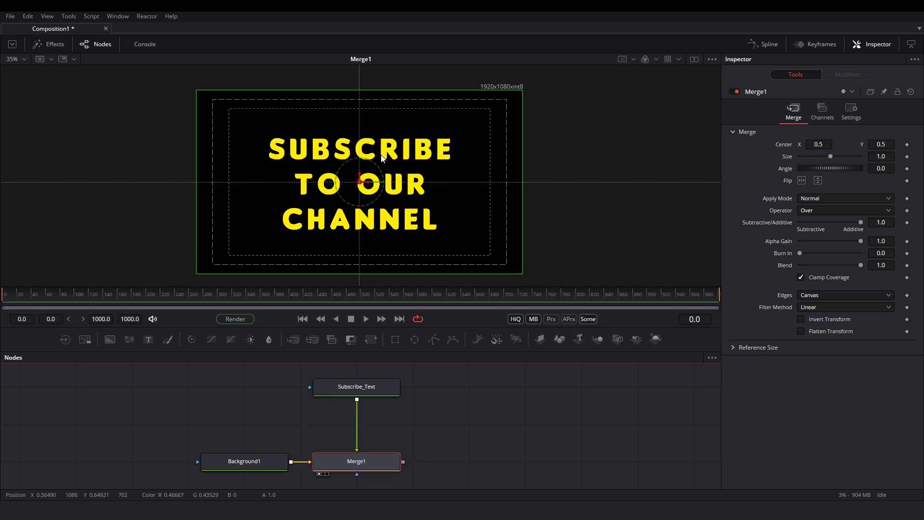
click(260, 460)
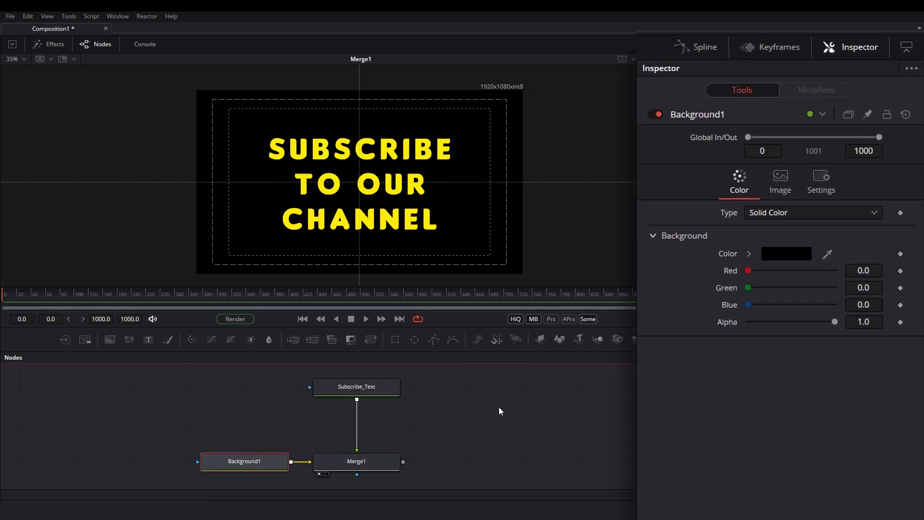
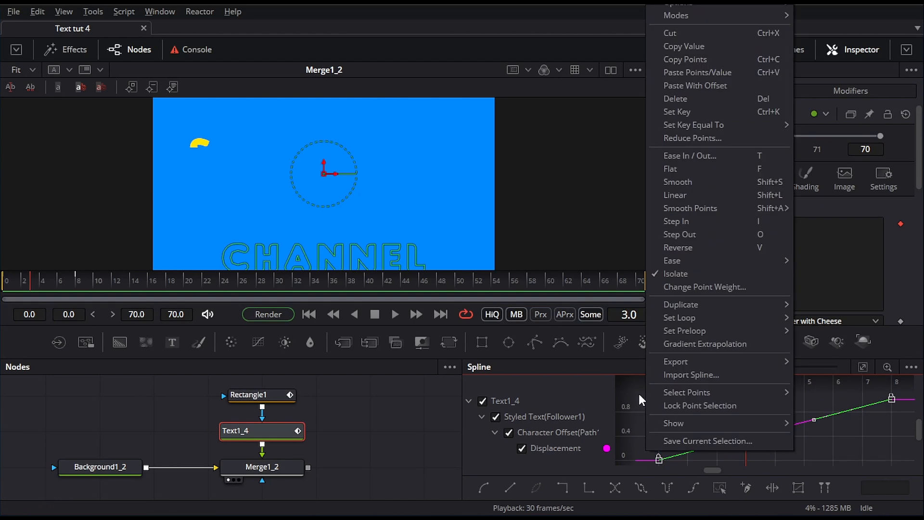
Apply Out Cubic easing to the Follower offset's displacement curve, raise its handles to overshoot, and play the animation.
mouse_move(682, 260)
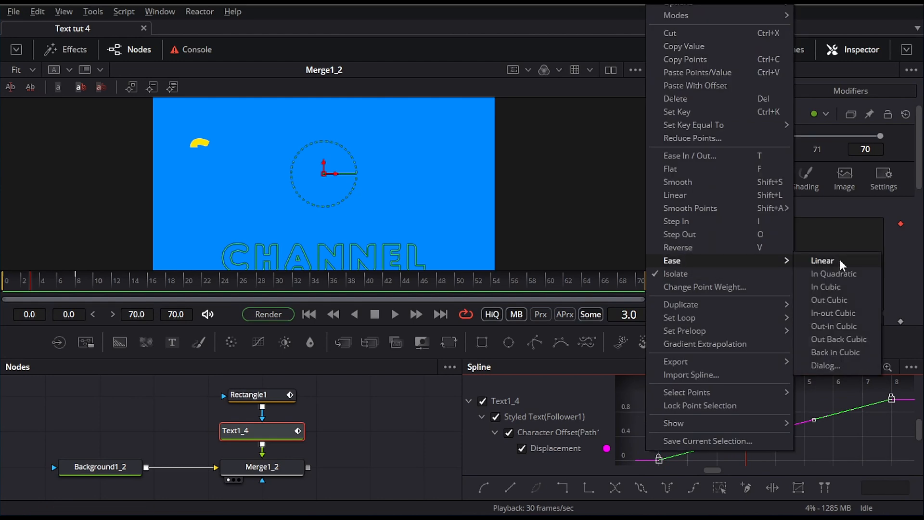
click(841, 300)
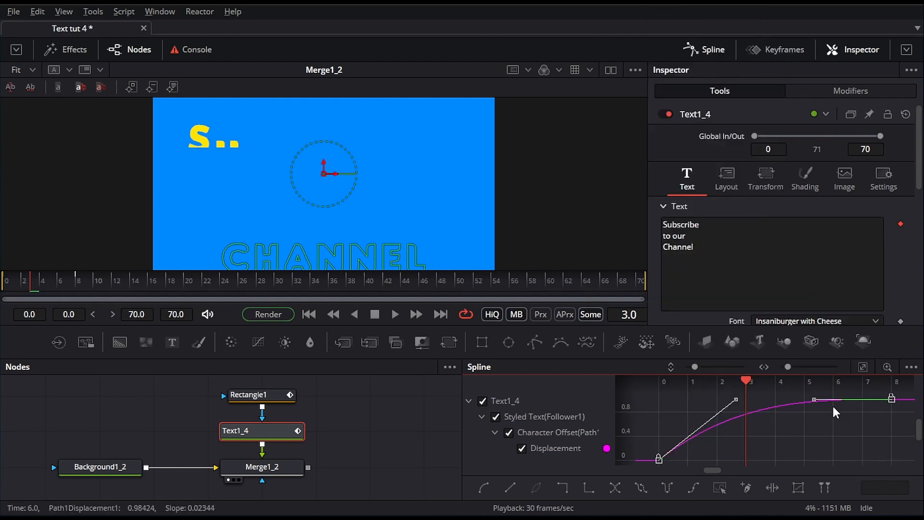
drag(774, 420, 812, 384)
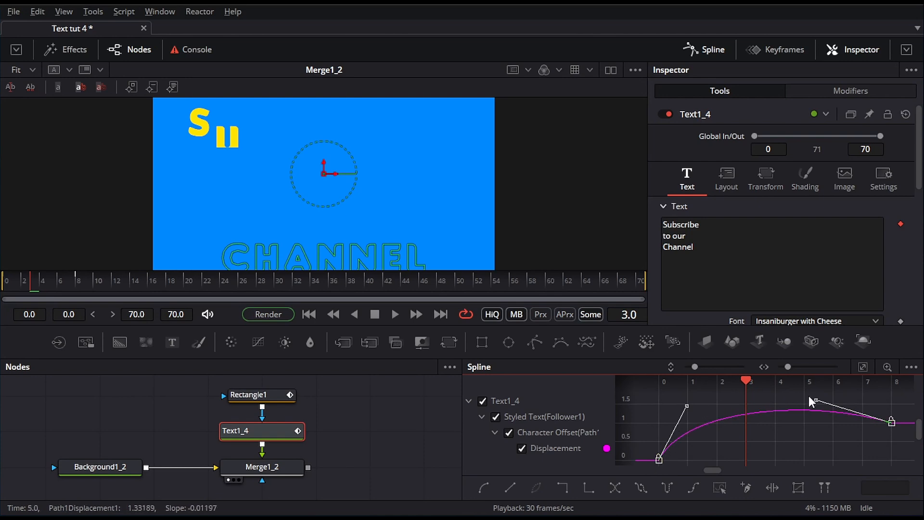
click(396, 314)
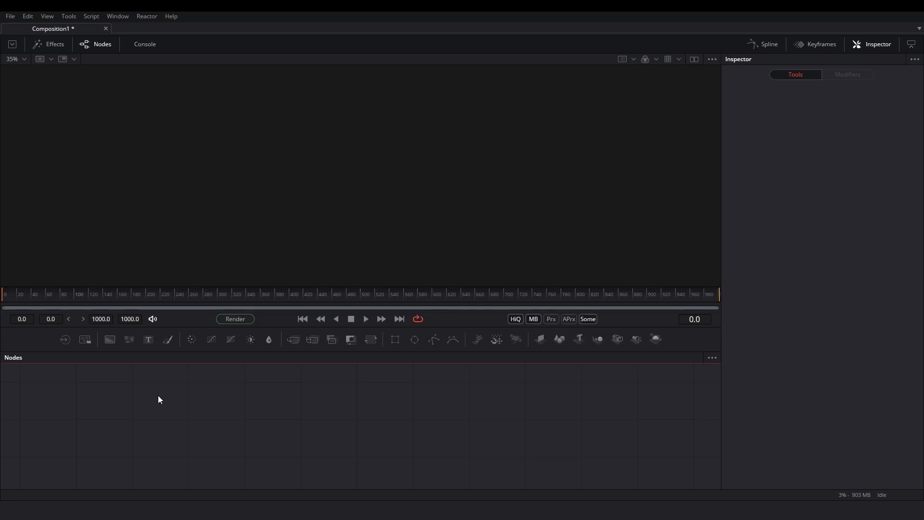
Add a Text node and a Background node, merge the text over the background, and display the merge in the viewer.
drag(148, 339, 352, 388)
drag(108, 341, 254, 454)
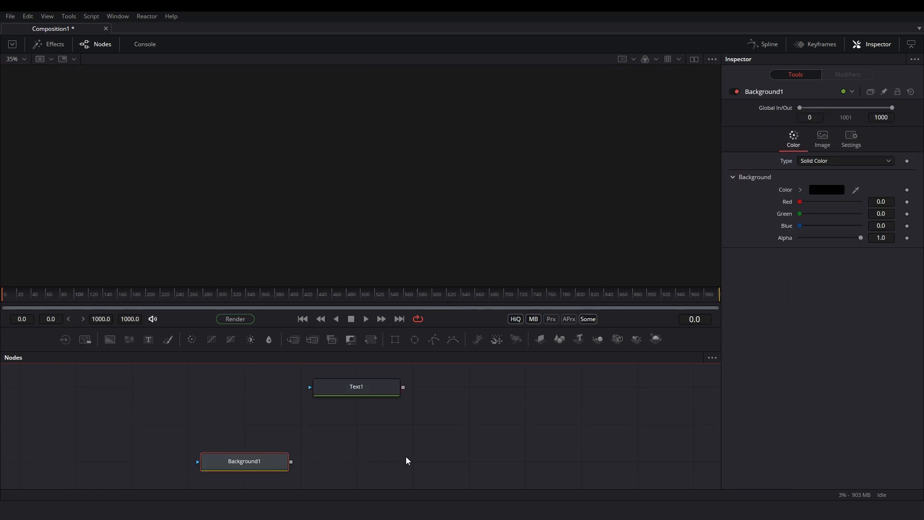
drag(402, 387, 292, 464)
key(1)
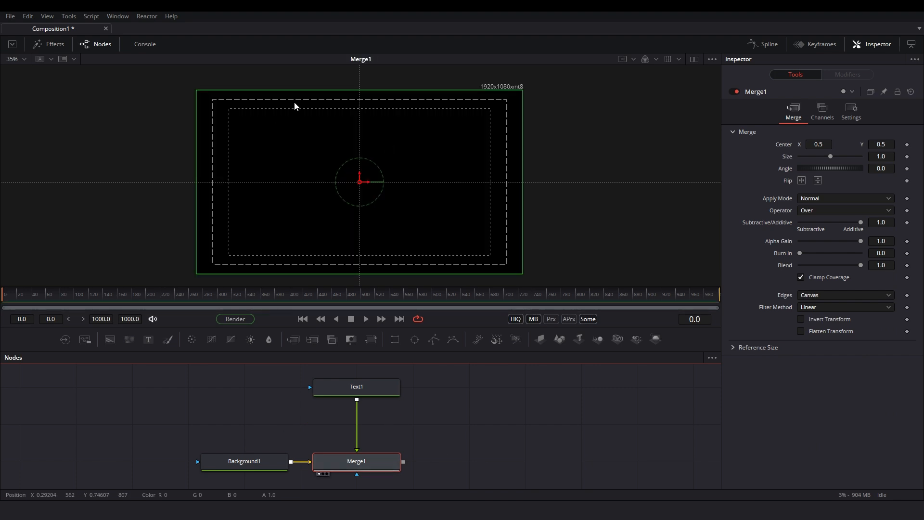
Enter "I Love Earth" in the Text1 node and set its font to Insaniburger with Cheese.
click(366, 389)
click(721, 214)
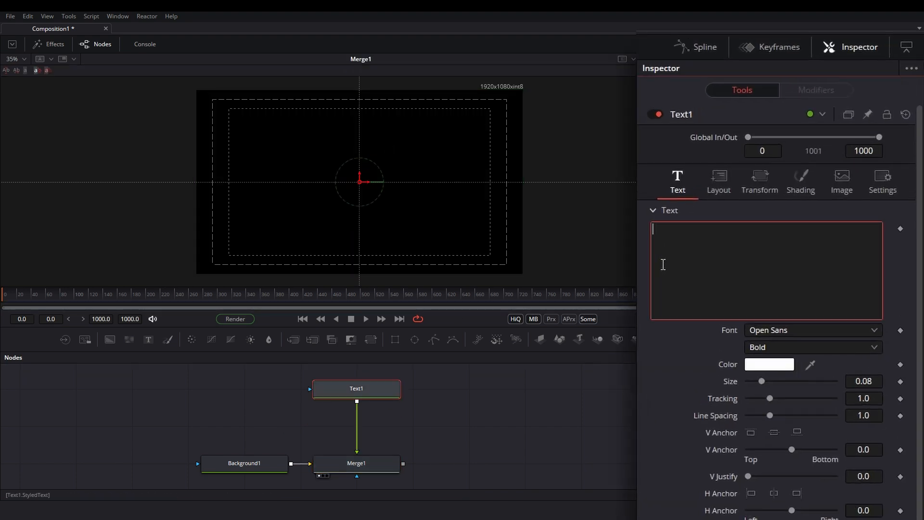
text(I Love Earth)
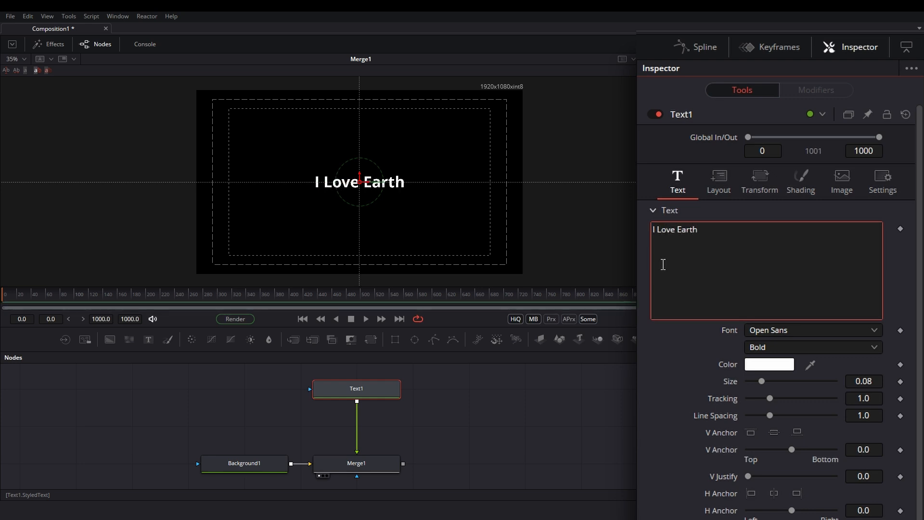
click(809, 335)
scroll(813, 376, up, 9)
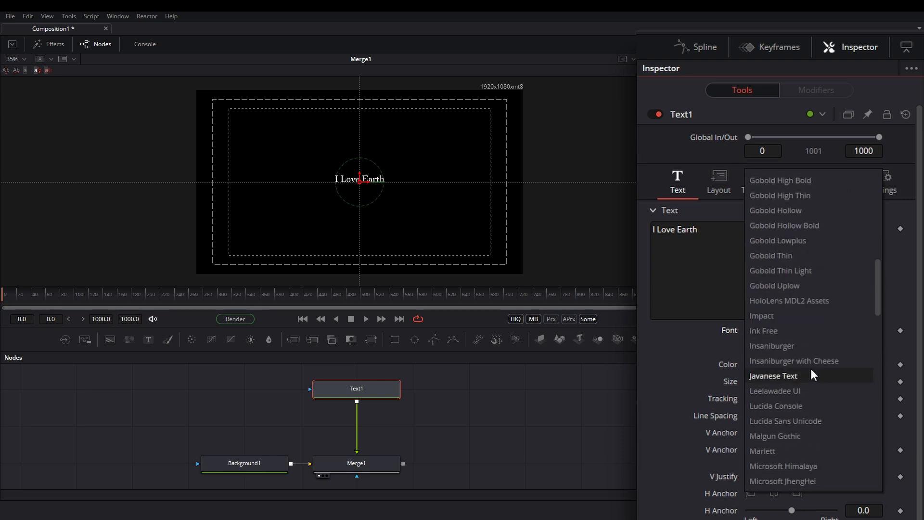
click(814, 361)
Colour the text with the saved custom yellow and enlarge it to a size of about 0.189.
click(771, 365)
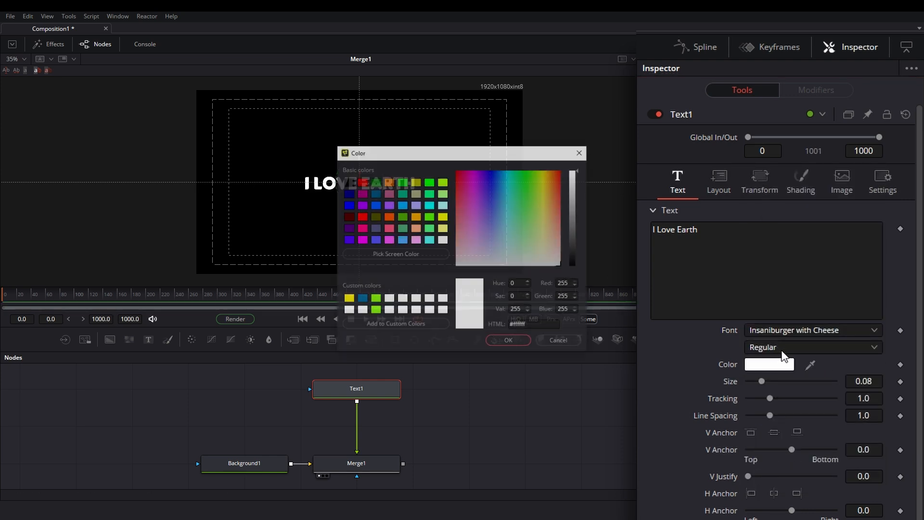
click(348, 299)
click(511, 339)
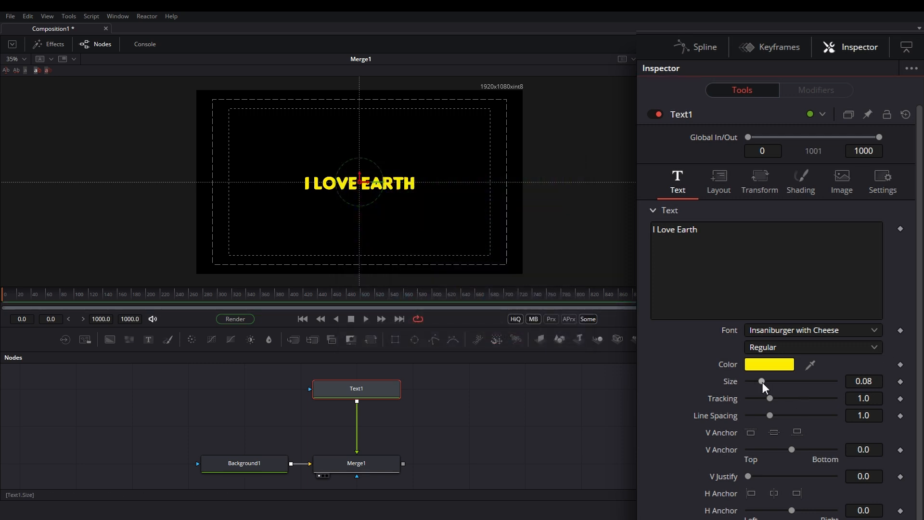
drag(763, 385, 784, 394)
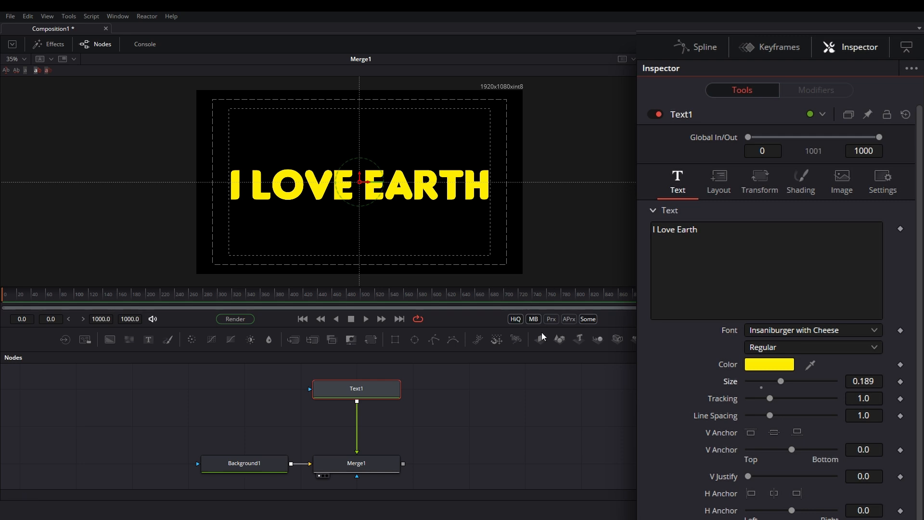
Set the Background1 colour to a bright blue with red 0, green about 0.427 and blue 1.0.
click(247, 464)
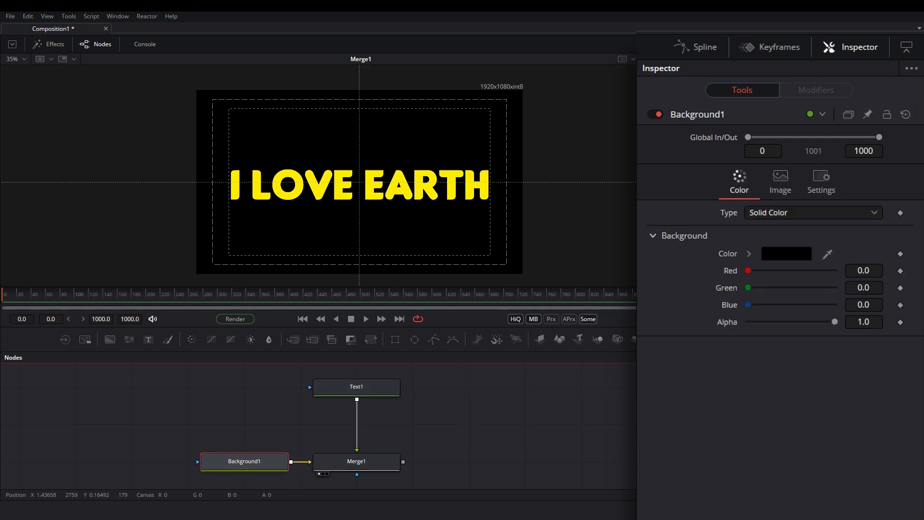
click(800, 255)
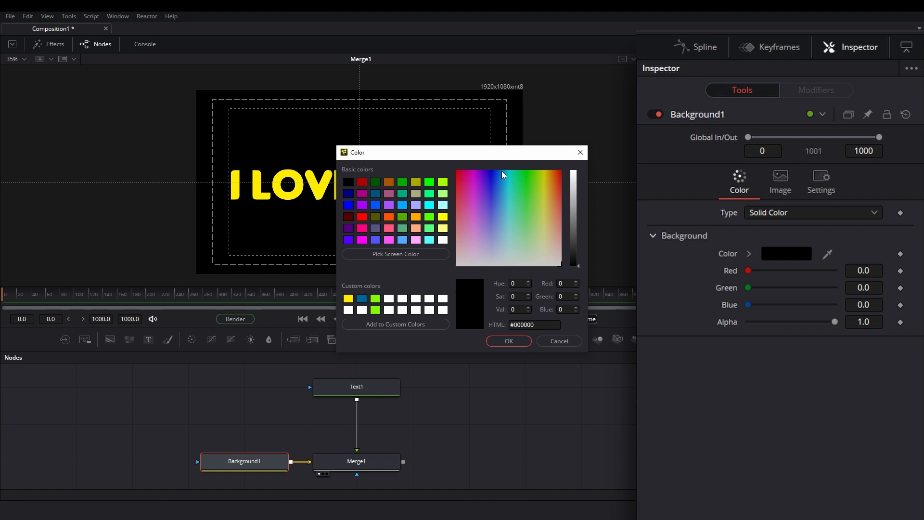
drag(576, 264, 576, 153)
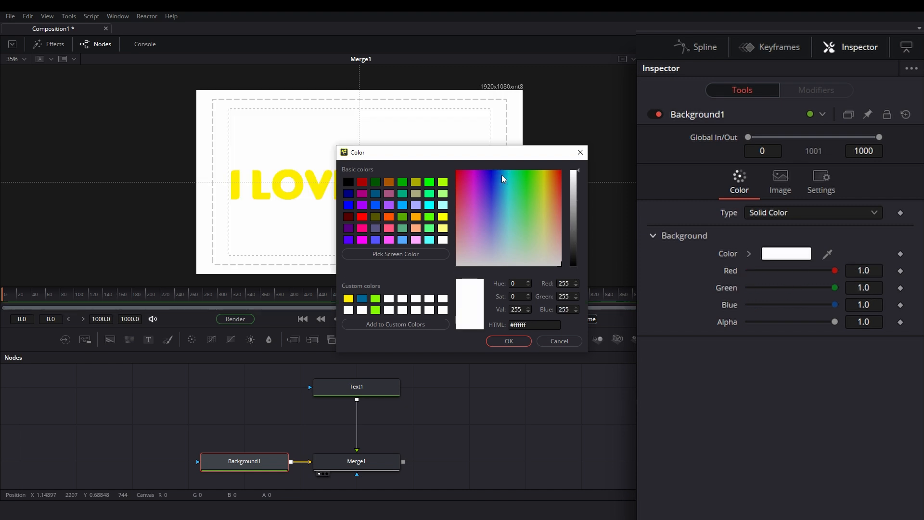
click(502, 174)
click(509, 341)
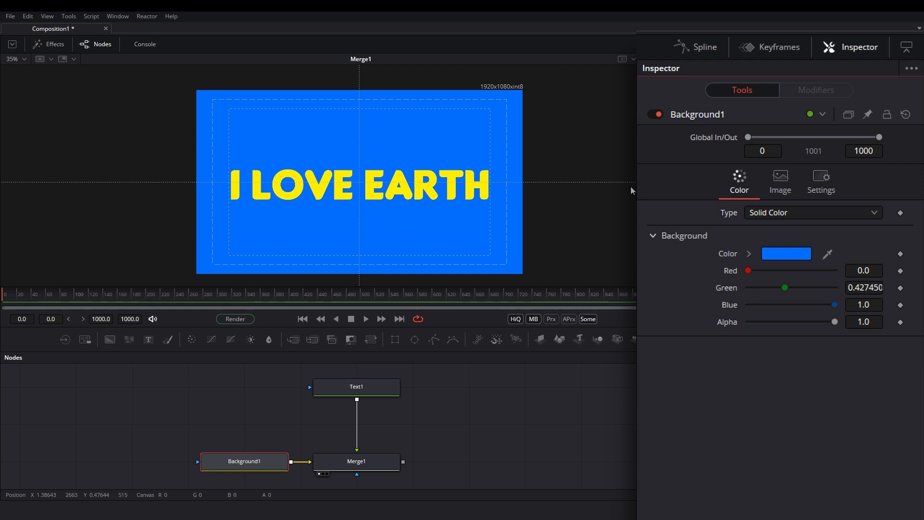
Rename the Text1 node to I_LOVE_EARTH.
click(363, 395)
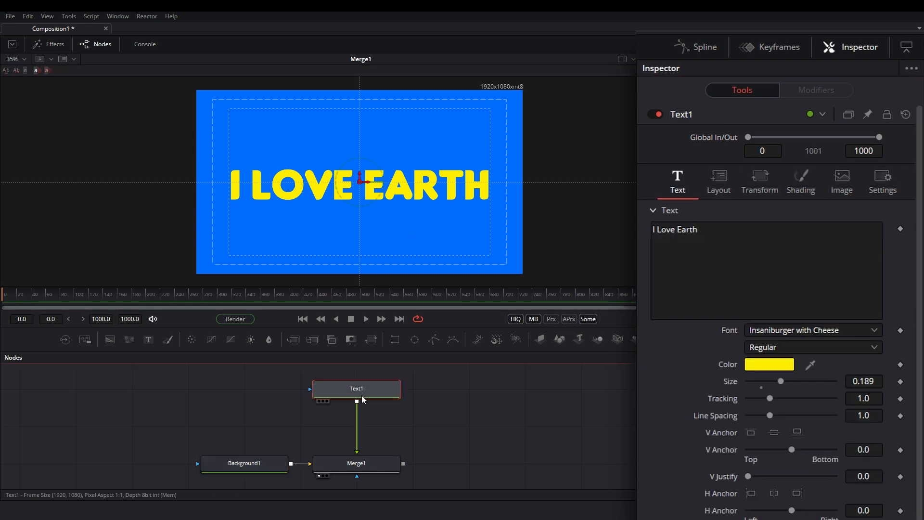
key(F2)
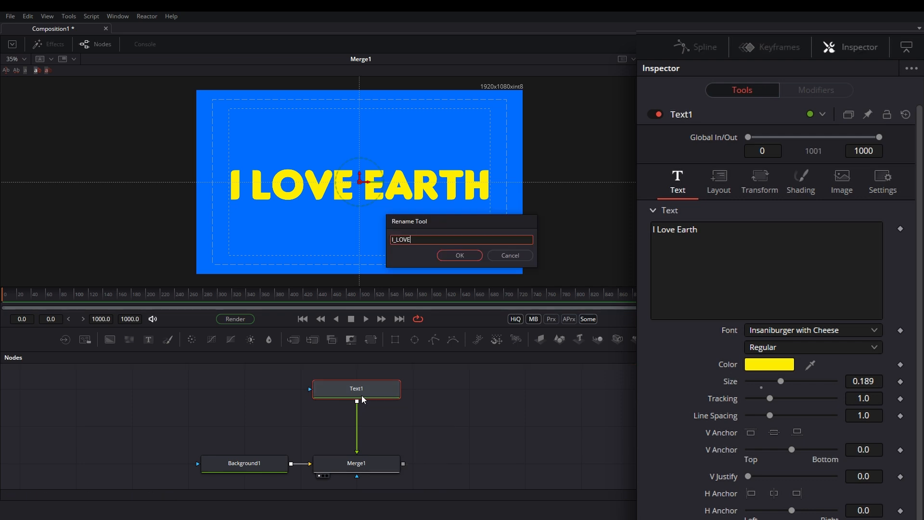
key(Return)
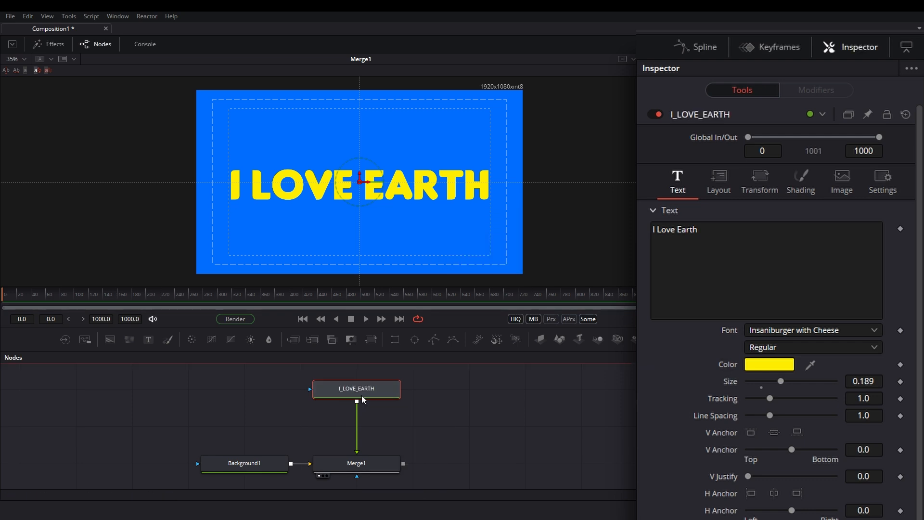
Enable the Black Shadow shading element on the text and lower its opacity to 0.74.
click(812, 184)
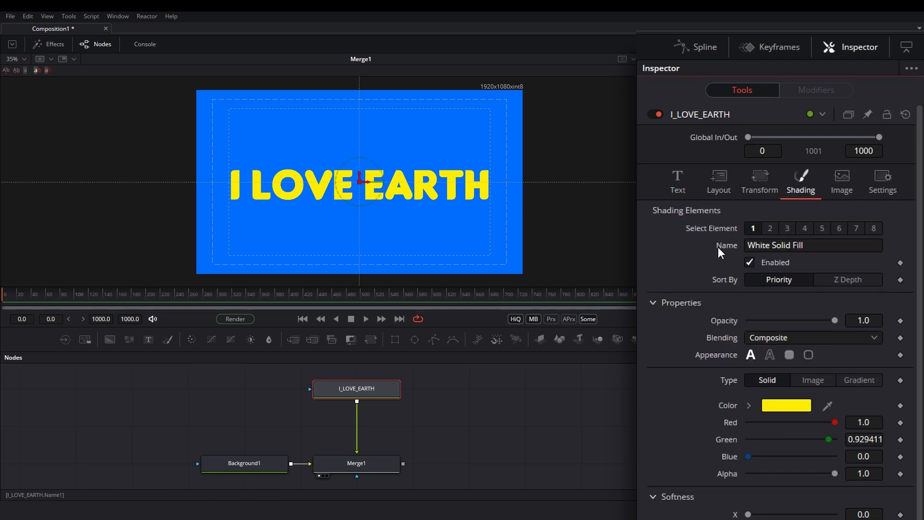
click(788, 229)
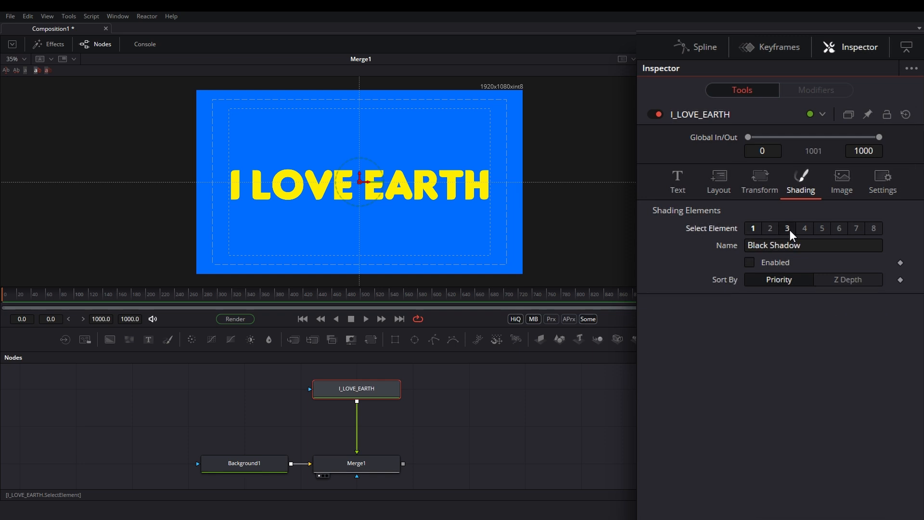
click(750, 262)
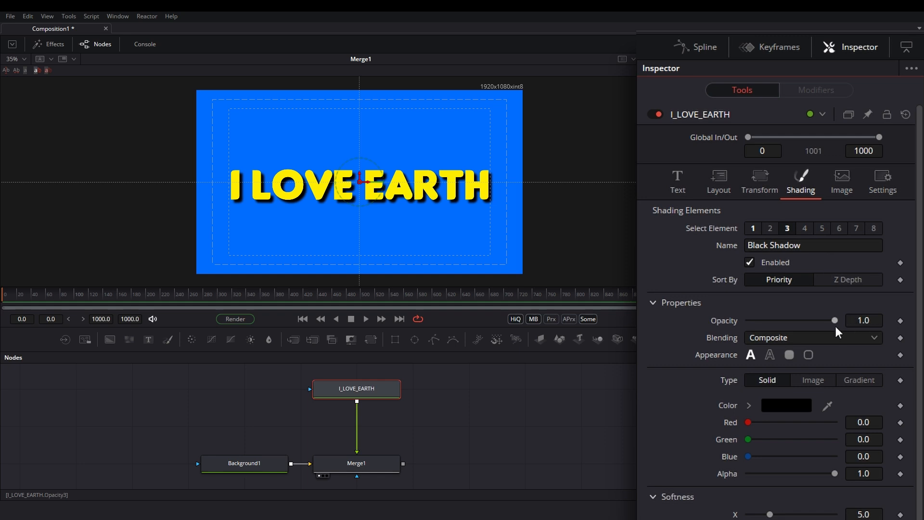
drag(833, 322, 812, 319)
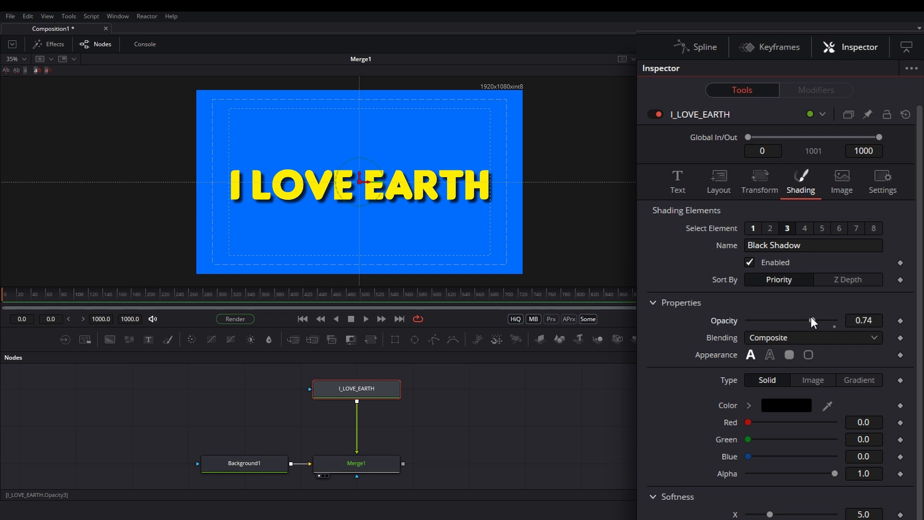
Link the shadow's Y softness to its X softness with an expression, and increase the X softness.
scroll(813, 321, down, 5)
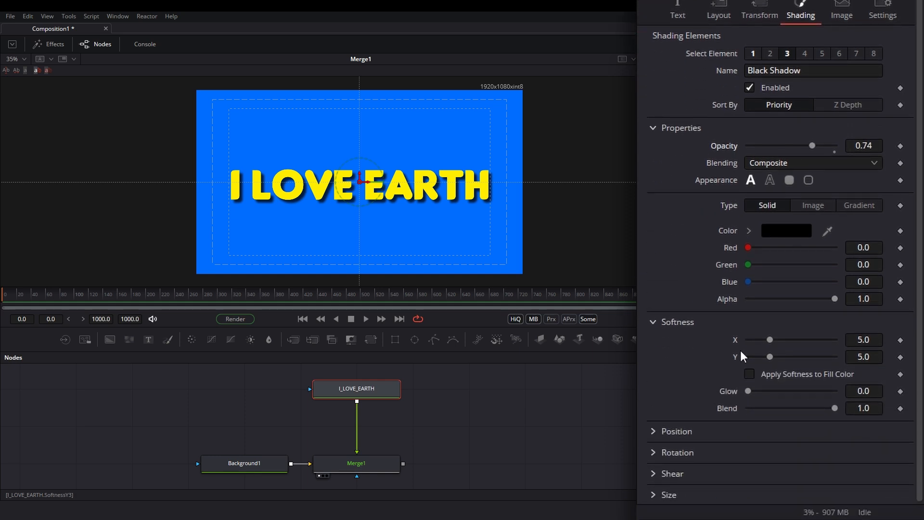
click(858, 360)
key(Tab)
drag(751, 374, 864, 339)
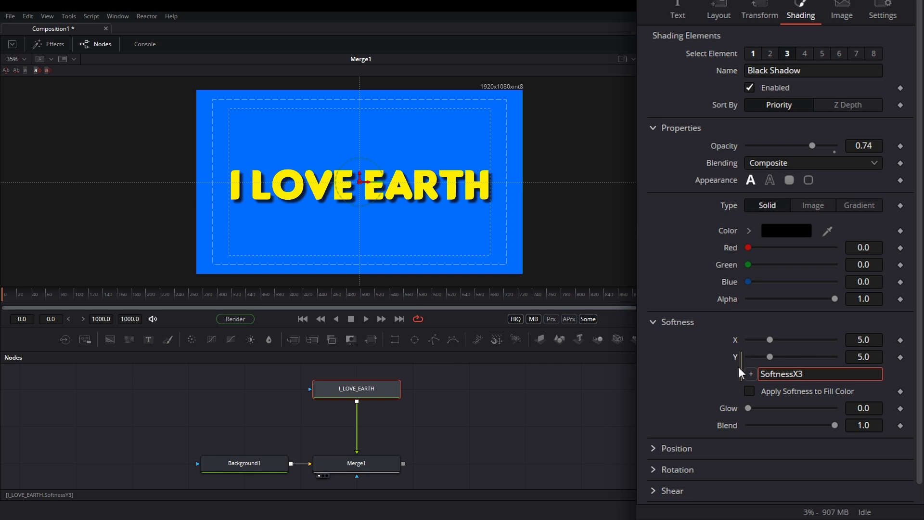
drag(771, 341, 797, 351)
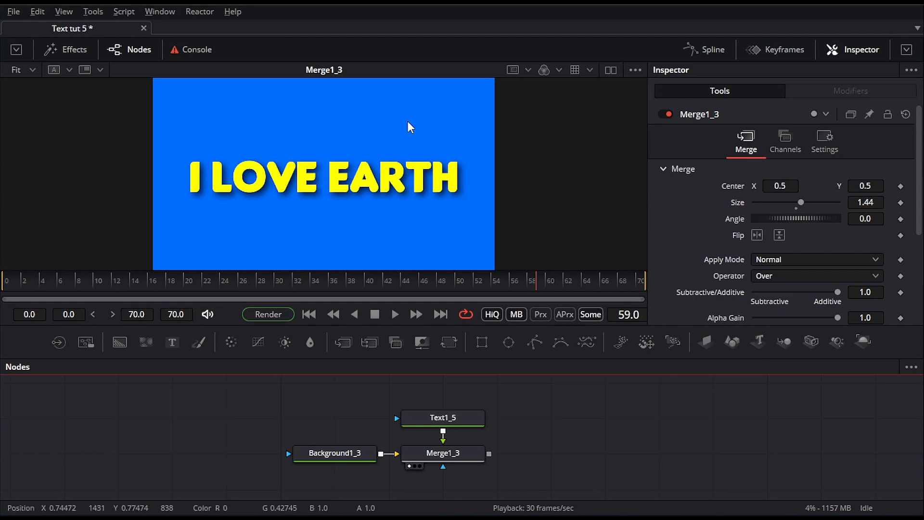
Add a Follower modifier to the "I Love Earth" text of the Text1_5 node.
click(455, 423)
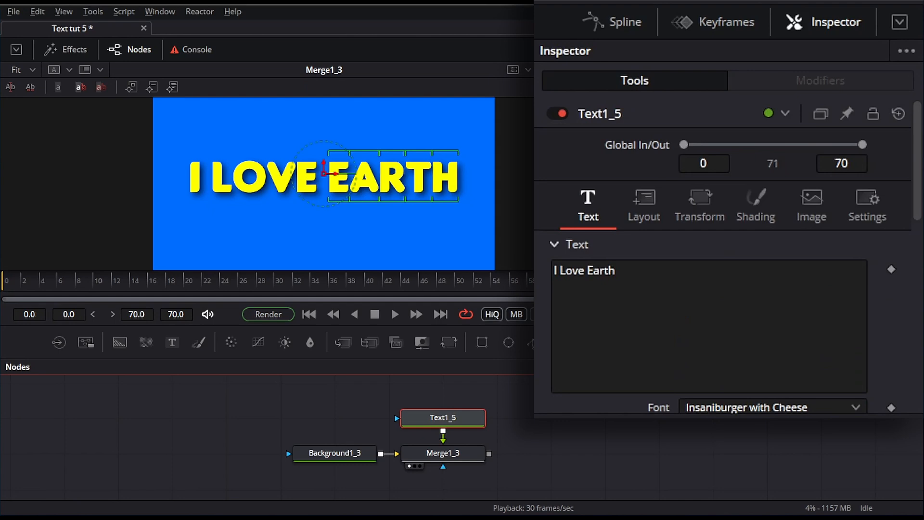
right_click(726, 307)
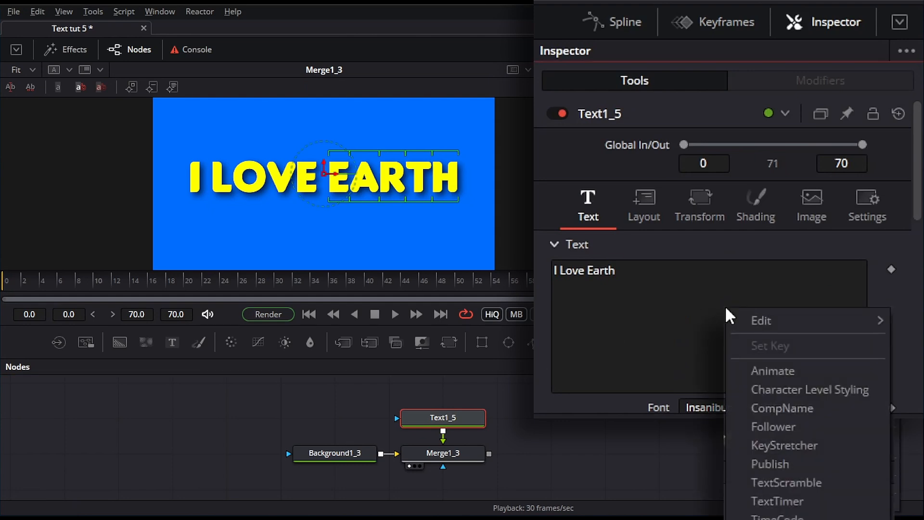
click(773, 427)
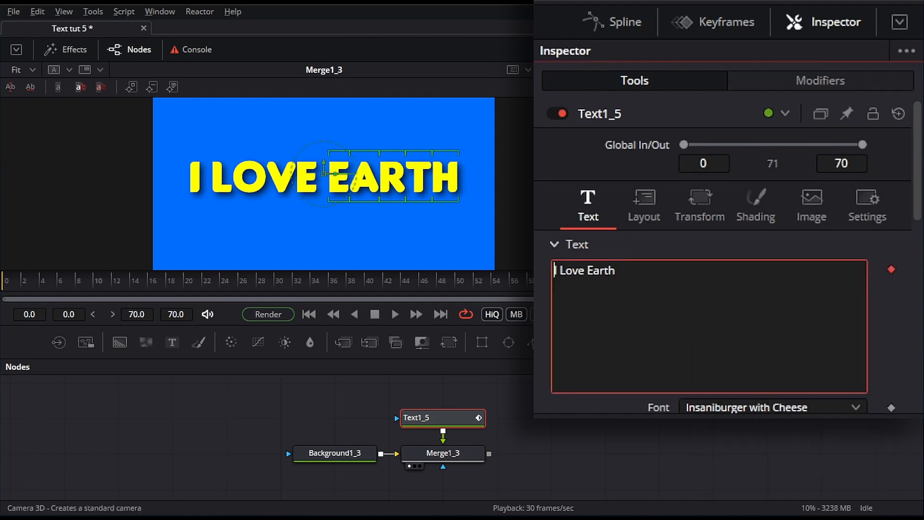
Set the Follower's order to Manual Curve and enable keyframing on Delay by Character Position.
click(799, 82)
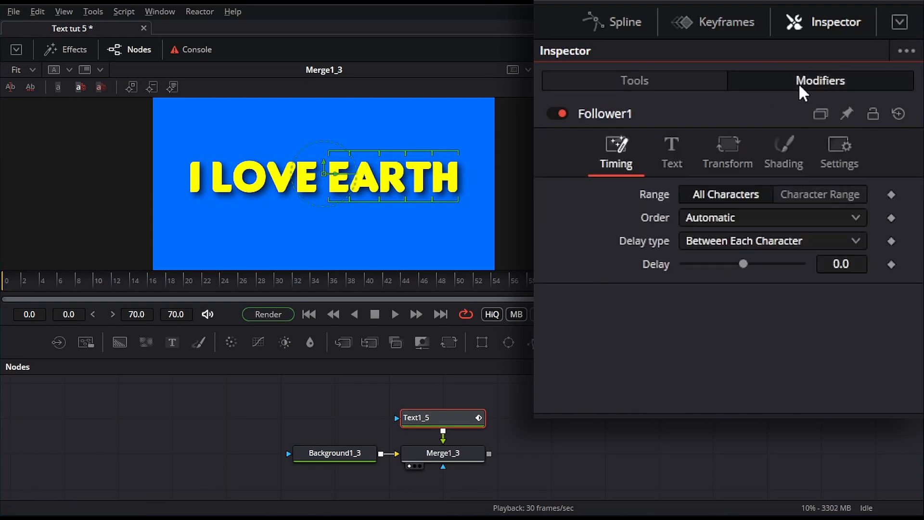
click(706, 219)
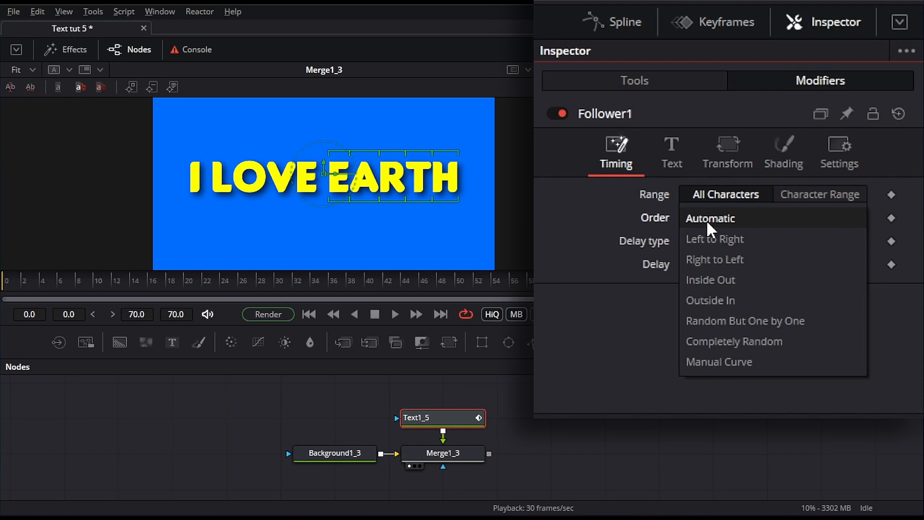
click(724, 359)
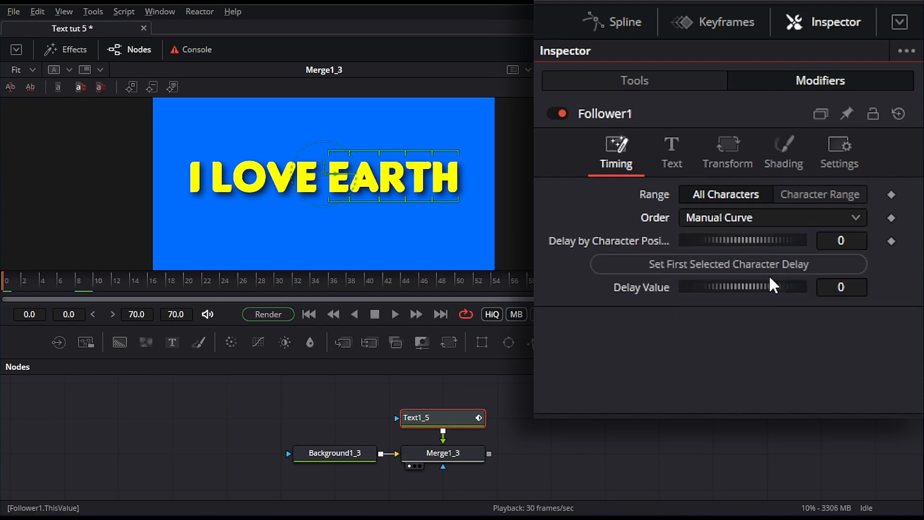
click(891, 241)
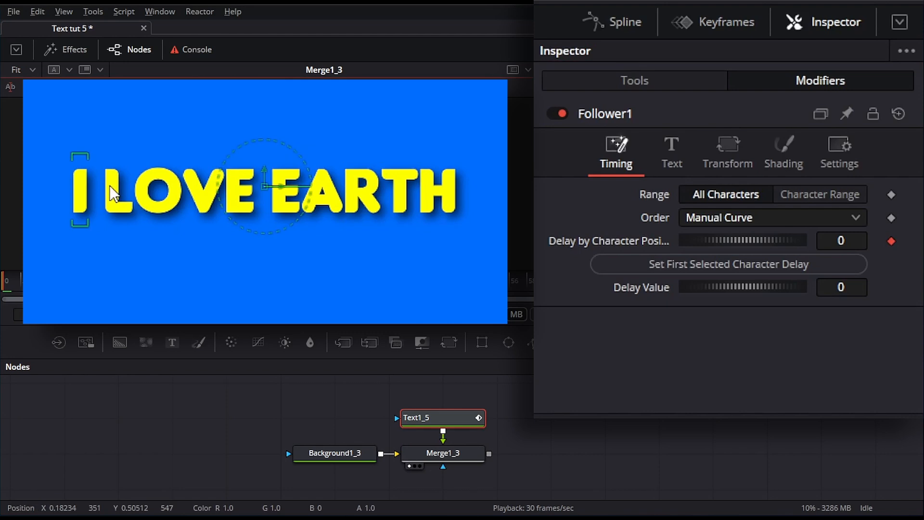
Select the letter "I" in the viewer and set its first selected character delay using a delay value of 0.
drag(138, 160, 209, 192)
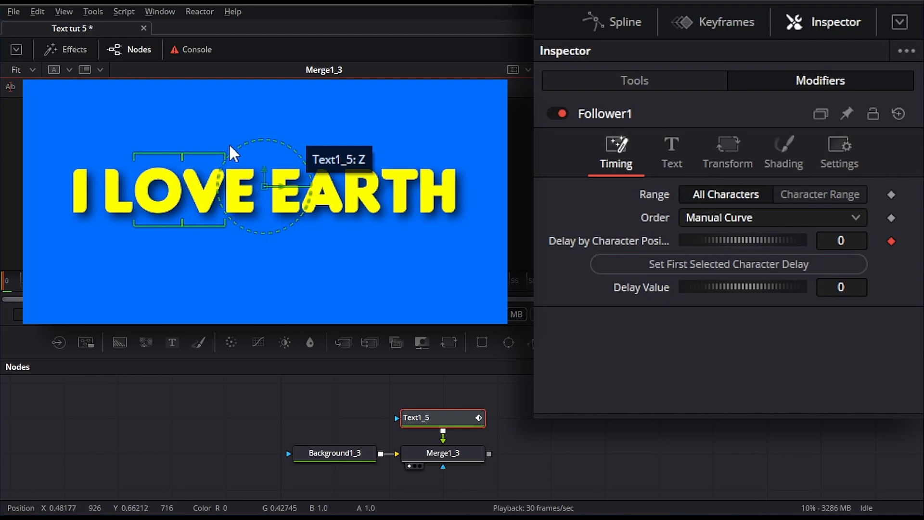
drag(104, 133, 238, 218)
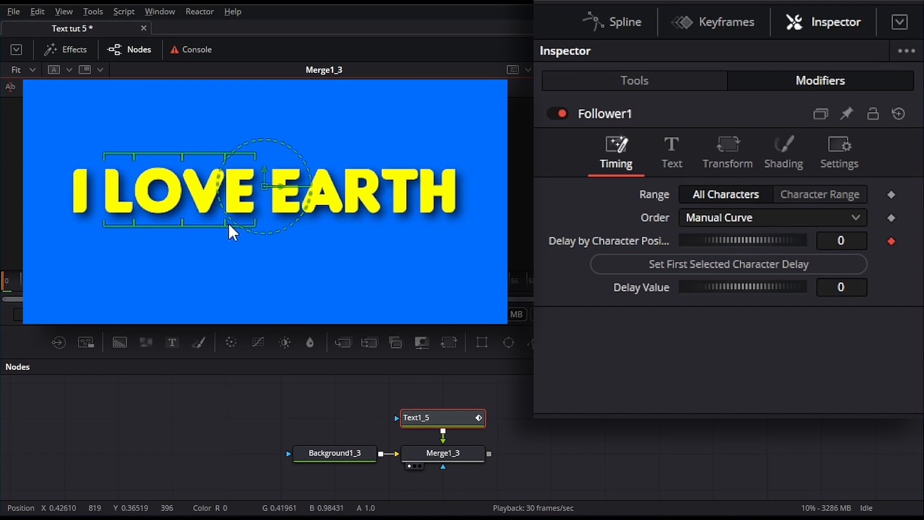
drag(67, 169, 84, 207)
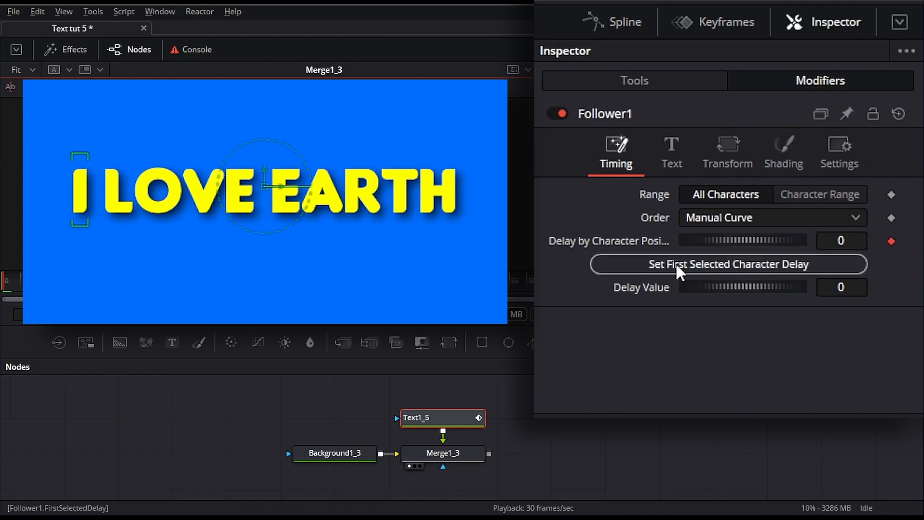
click(720, 261)
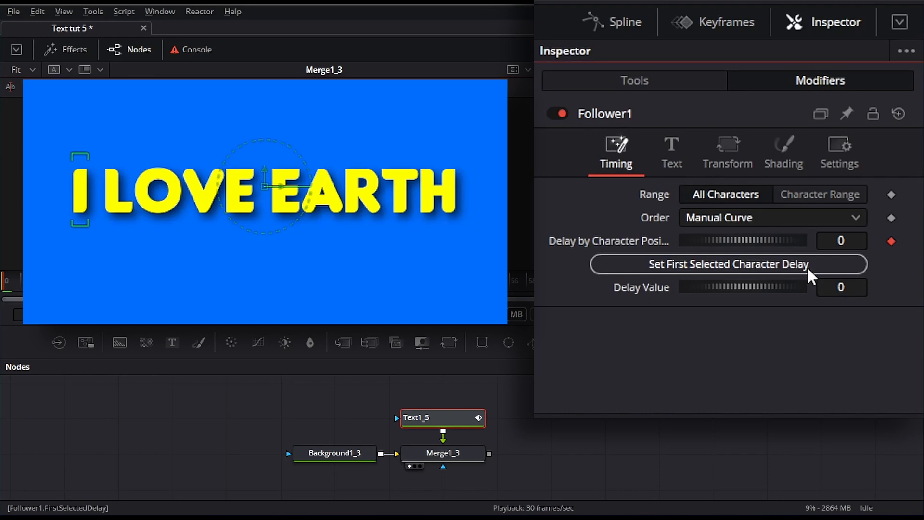
Select the letters of "LOVE" and set their first selected character delay using a delay value of 10.
drag(111, 155, 242, 212)
double_click(840, 286)
text(10)
key(Tab)
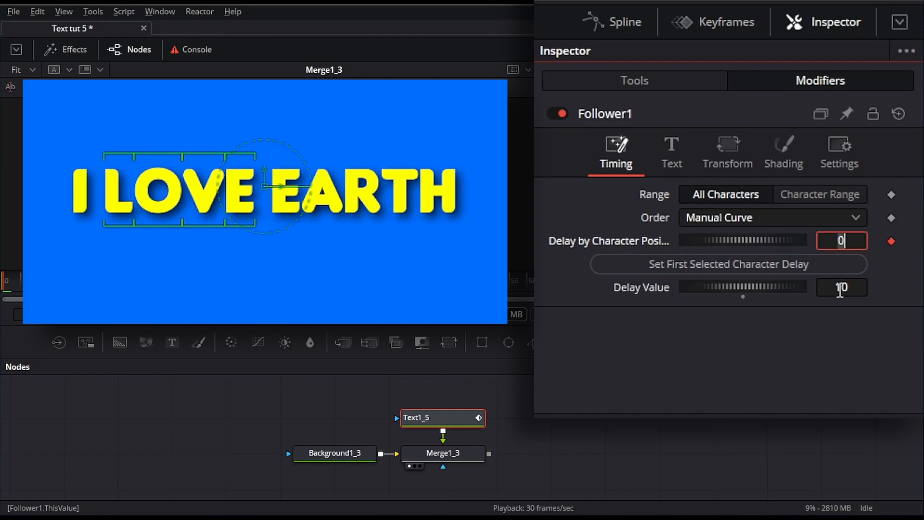
click(813, 264)
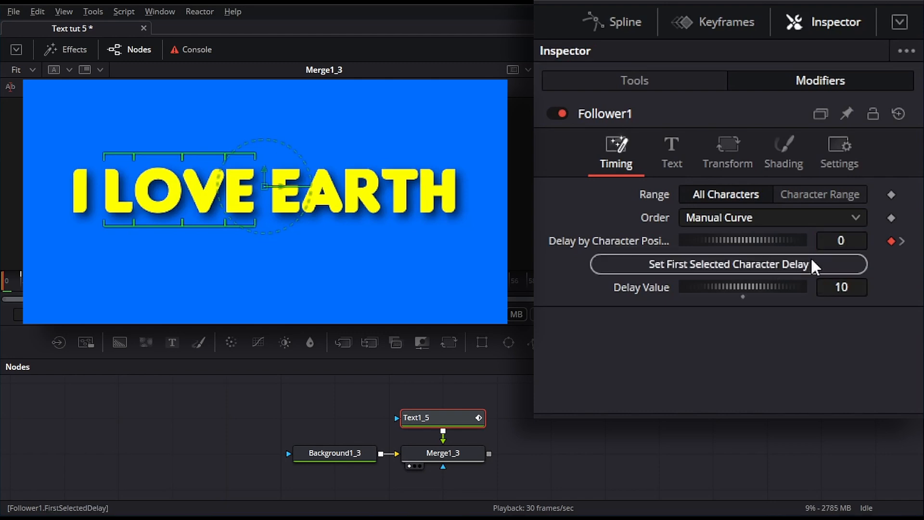
Select the letters of "EARTH" and set their first selected character delay using a delay value of 20.
drag(283, 130, 439, 210)
click(839, 285)
text(20)
click(828, 267)
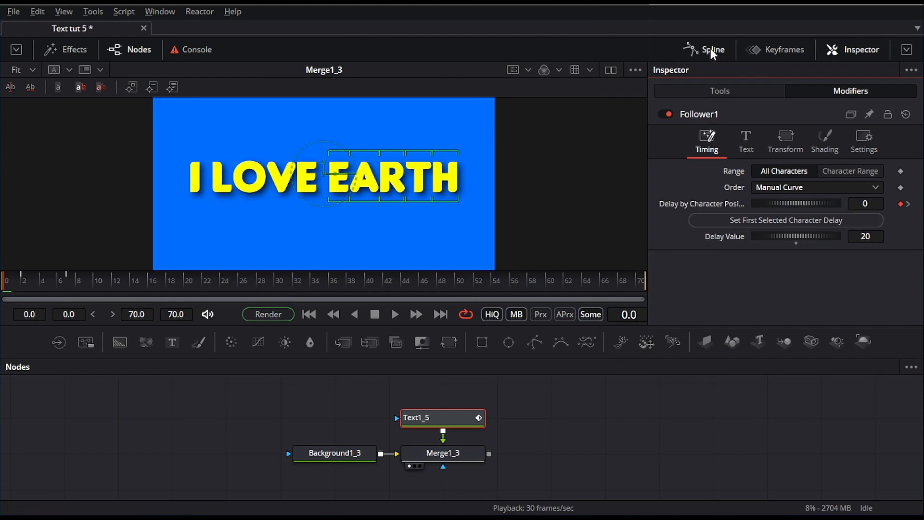
Apply Step In interpolation to all points of the Delay by Character Position curve in the Spline editor, then close the editor.
click(711, 48)
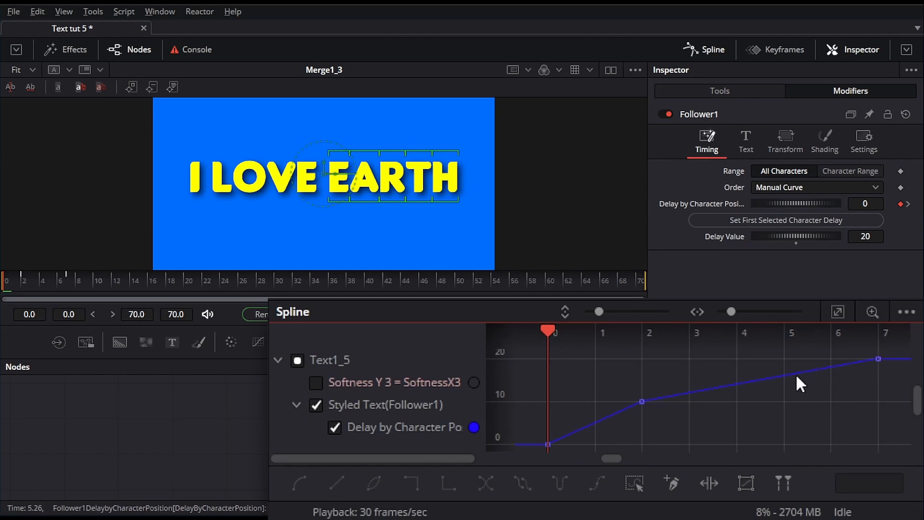
click(693, 389)
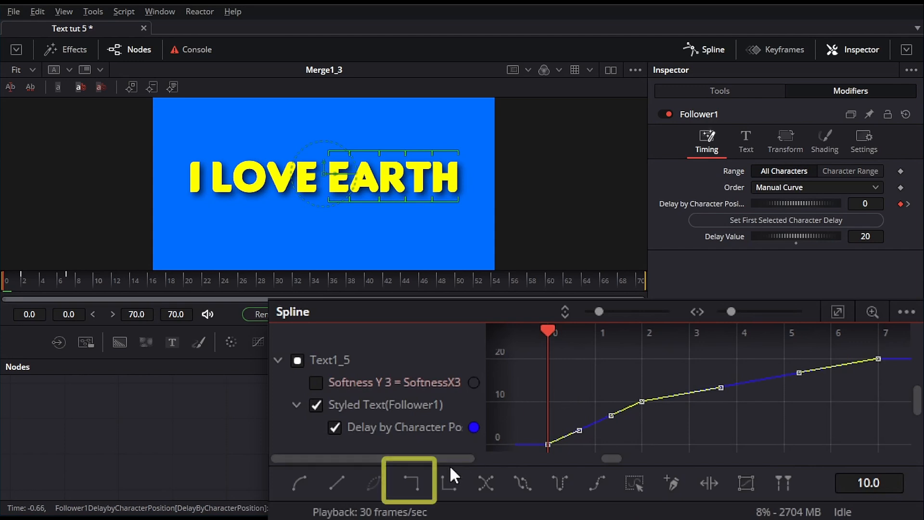
click(416, 478)
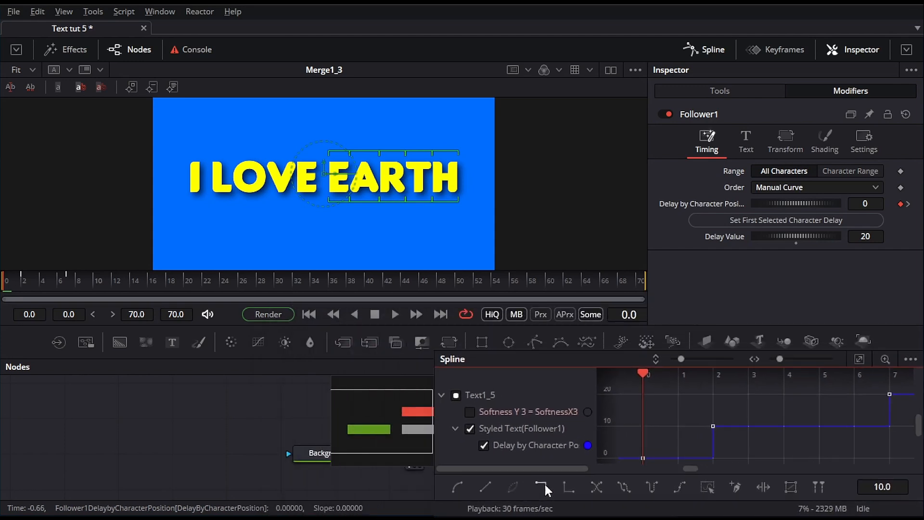
click(694, 49)
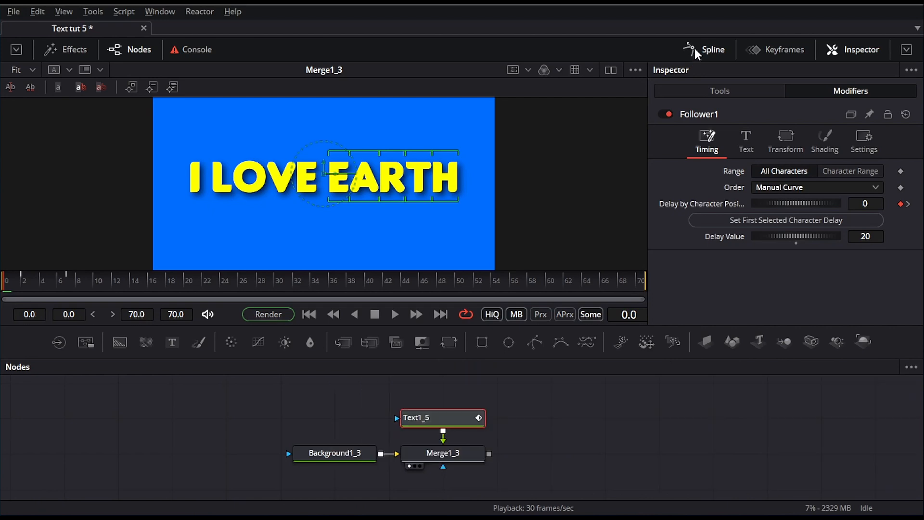
Keyframe the Follower's character Offset Y at 0.259 on frame 0 and 0 on frame 10.
click(785, 155)
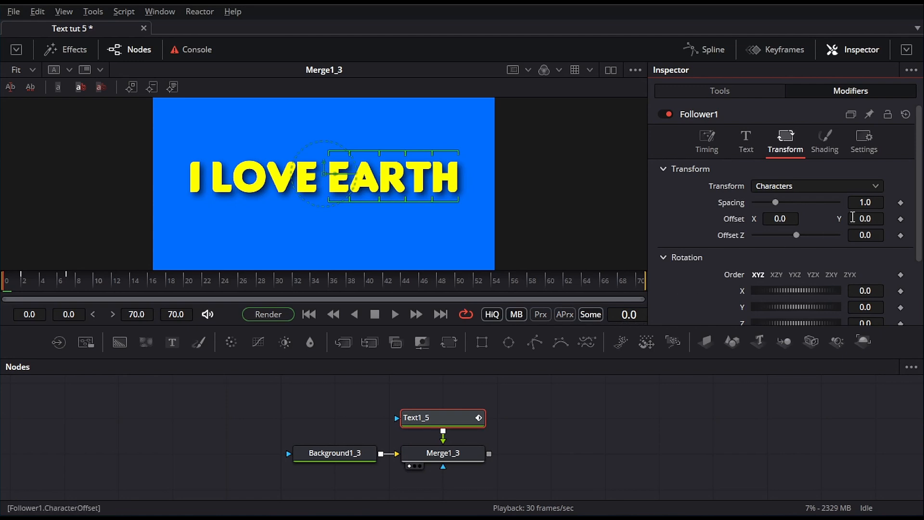
click(901, 219)
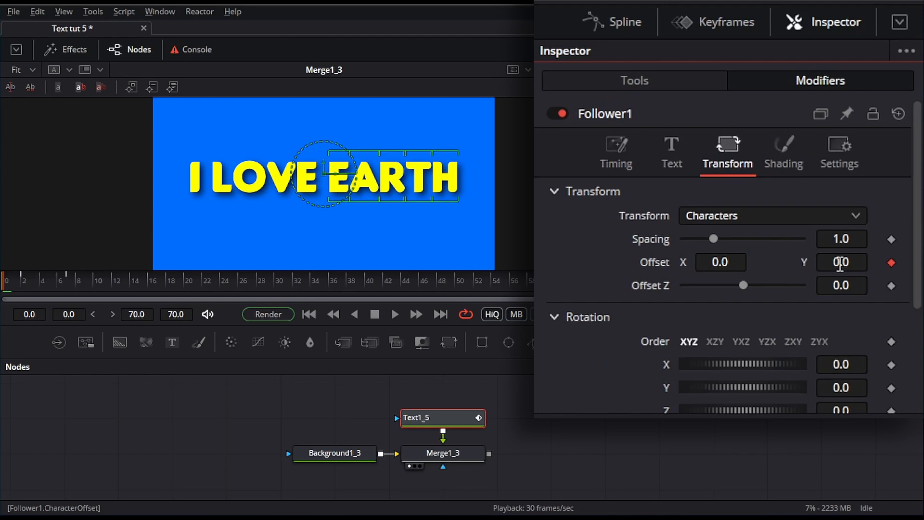
drag(840, 267, 874, 267)
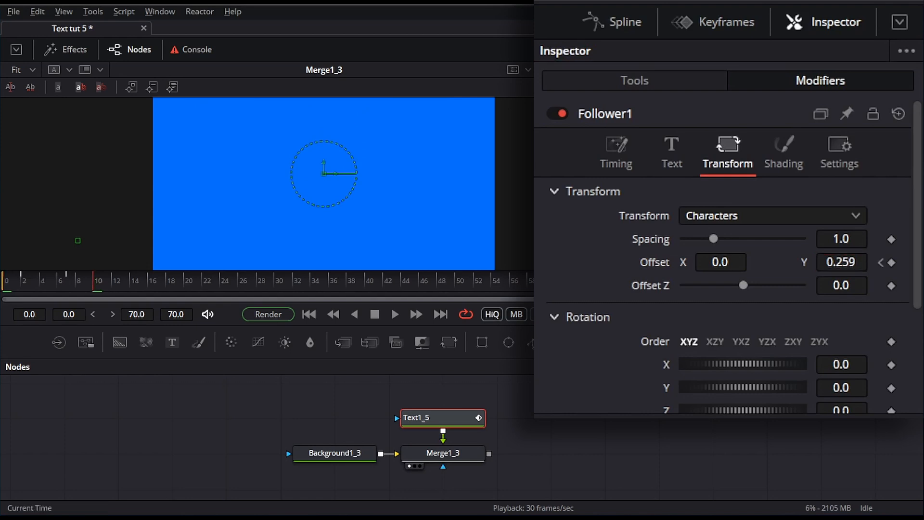
double_click(837, 260)
text(0)
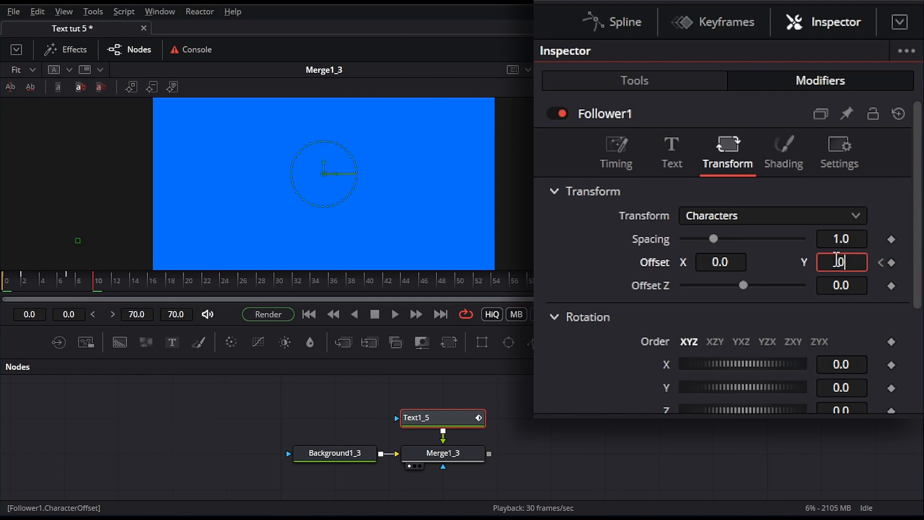
key(Tab)
Play the word-by-word drop animation from the first frame, then stop playback.
click(311, 315)
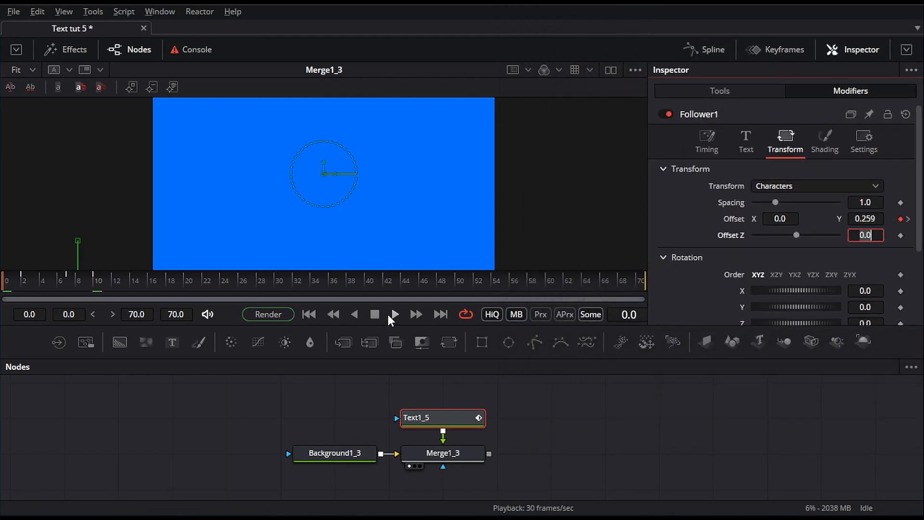
click(391, 315)
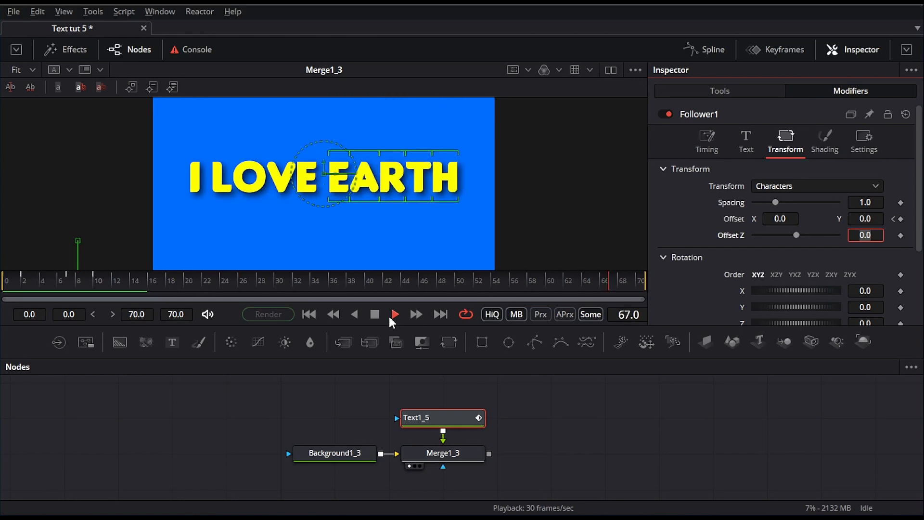
click(391, 312)
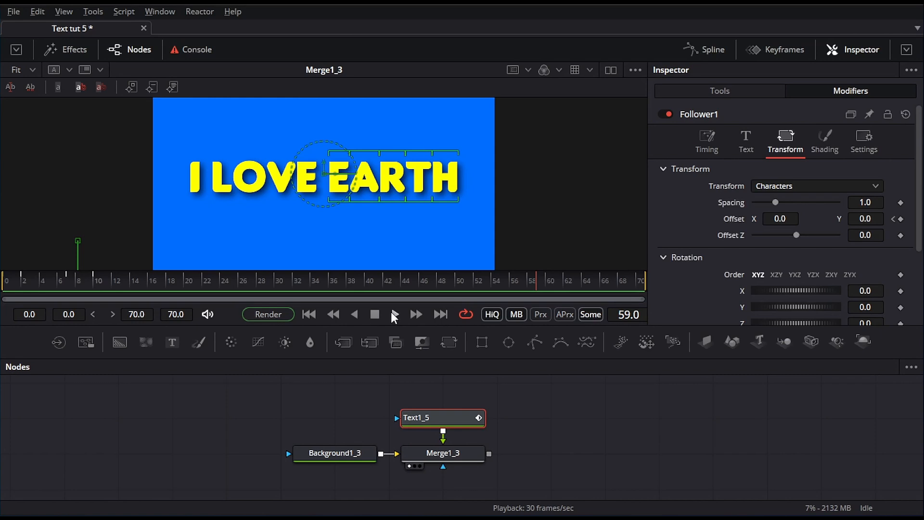
Add the first bounce by keyframing the Follower's Offset Y at 0.1 on frame 13 and 0 on frame 16.
click(121, 278)
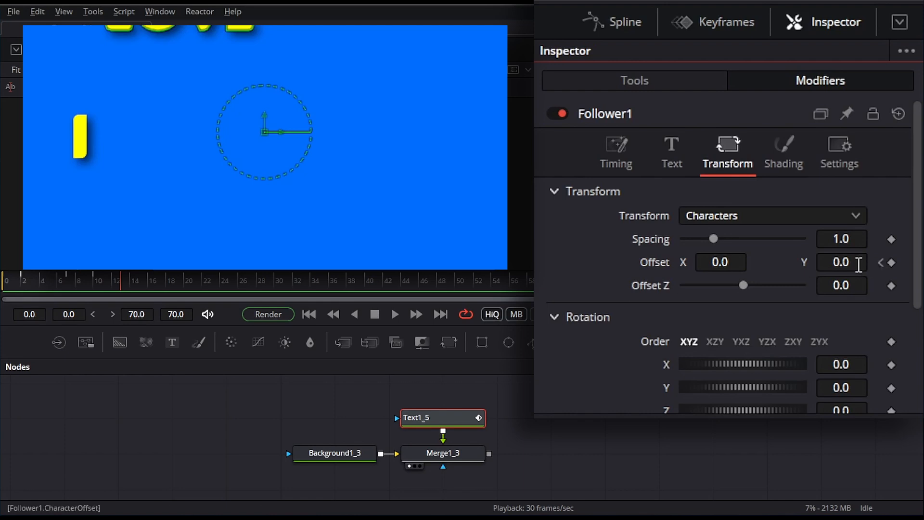
drag(859, 265, 824, 261)
text(0.1)
key(Tab)
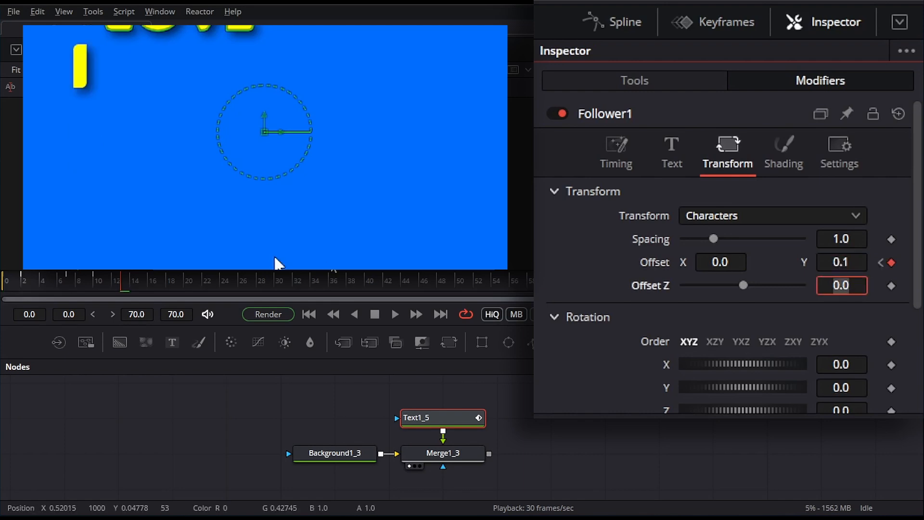
drag(123, 284, 148, 284)
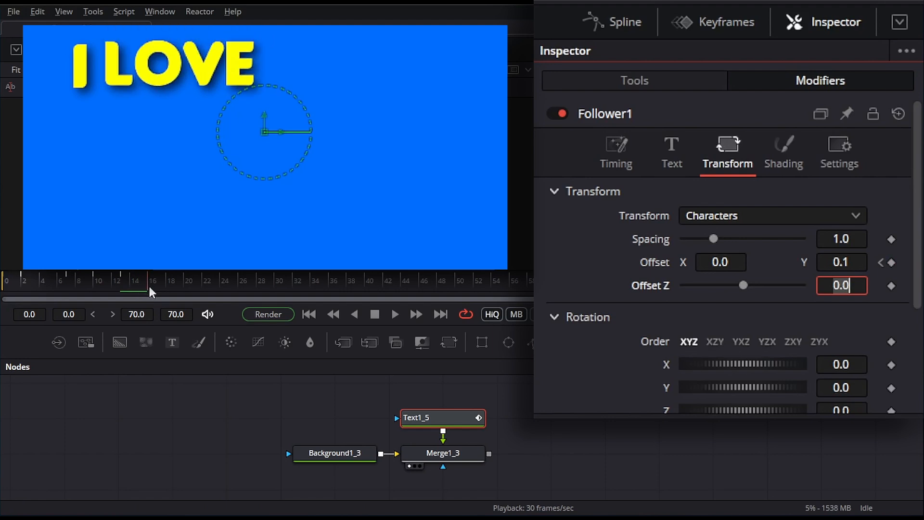
click(843, 264)
text(0)
key(Tab)
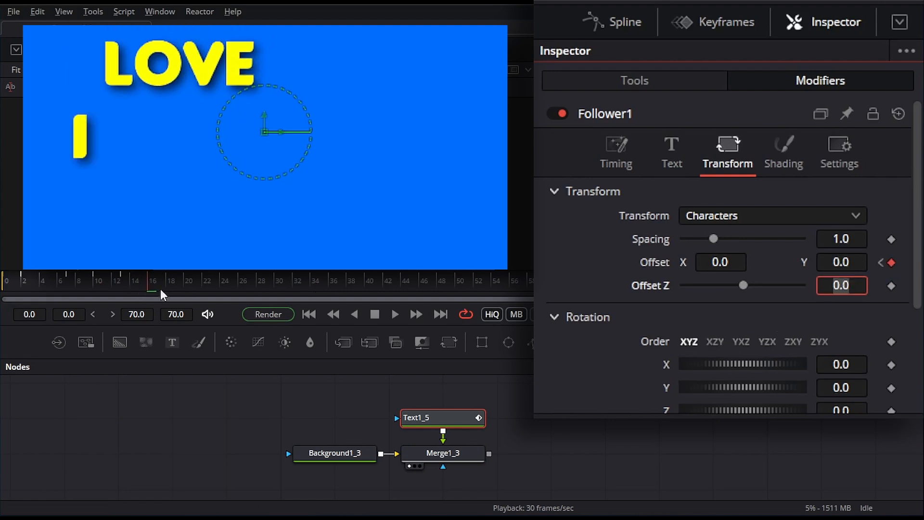
Add a smaller second bounce by keyframing the Follower's Offset Y at 0.05 on frame 18 and 0 on frame 20.
drag(152, 291, 169, 289)
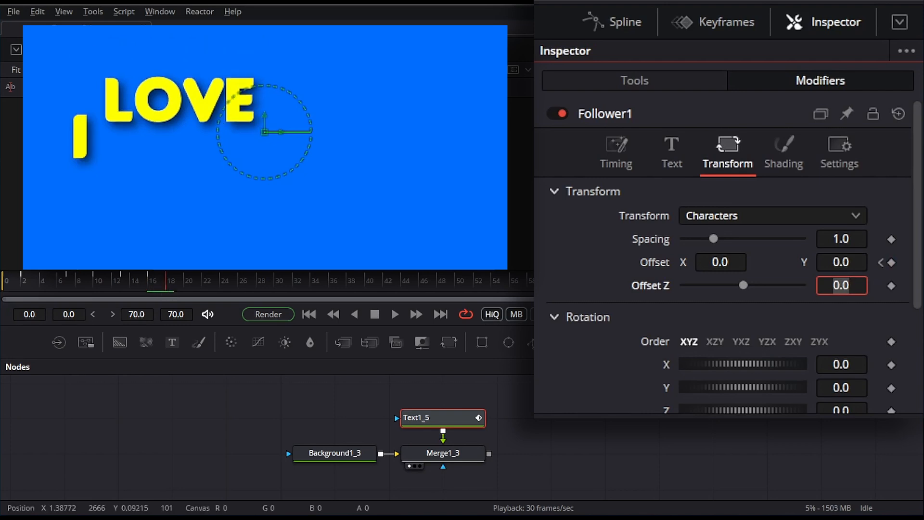
click(843, 266)
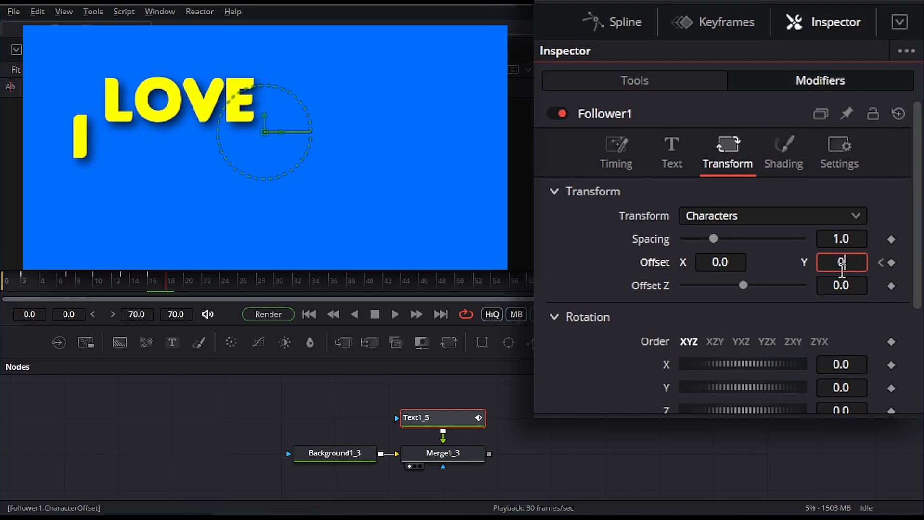
key(Tab)
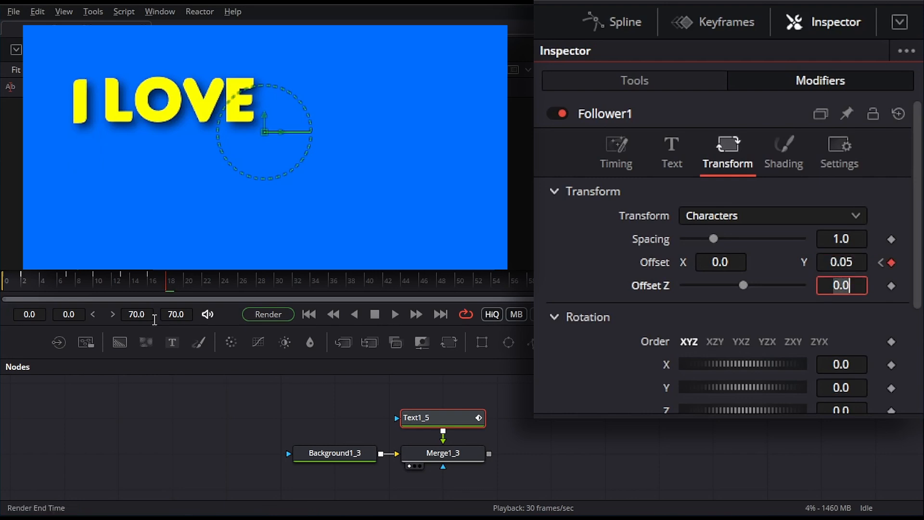
click(184, 292)
click(850, 262)
key(BackSpace)
key(Tab)
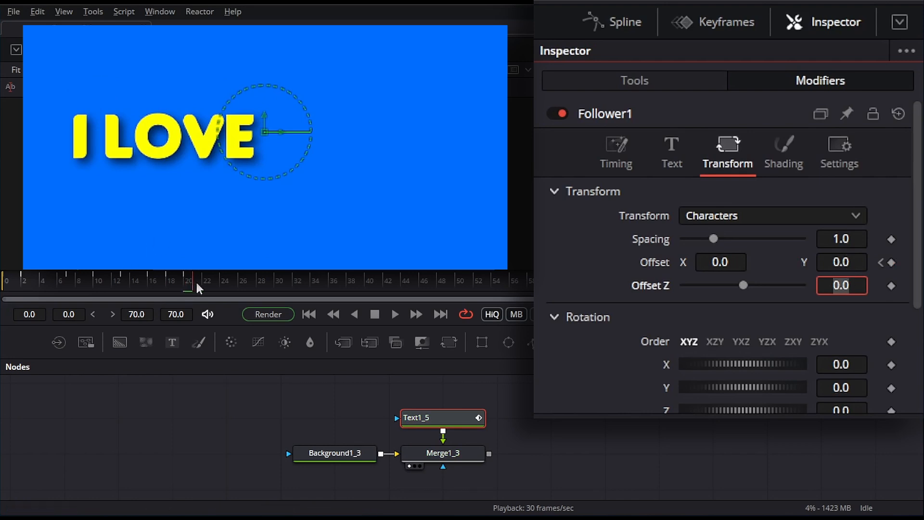
Add a final small bounce by keyframing the Follower's Offset Y at 0.025 on frame 21 and 0 on frame 22.
click(197, 288)
click(845, 261)
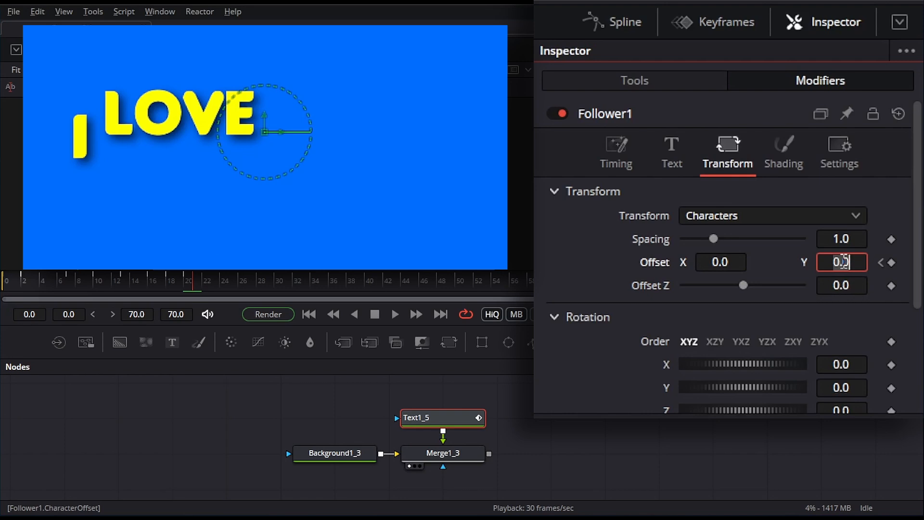
text(0.025)
key(Tab)
click(202, 287)
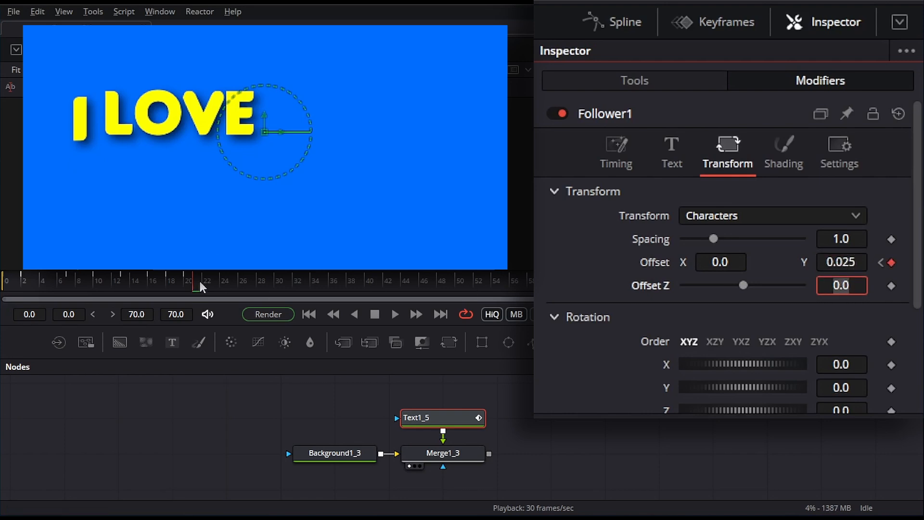
click(854, 267)
text(0)
key(Tab)
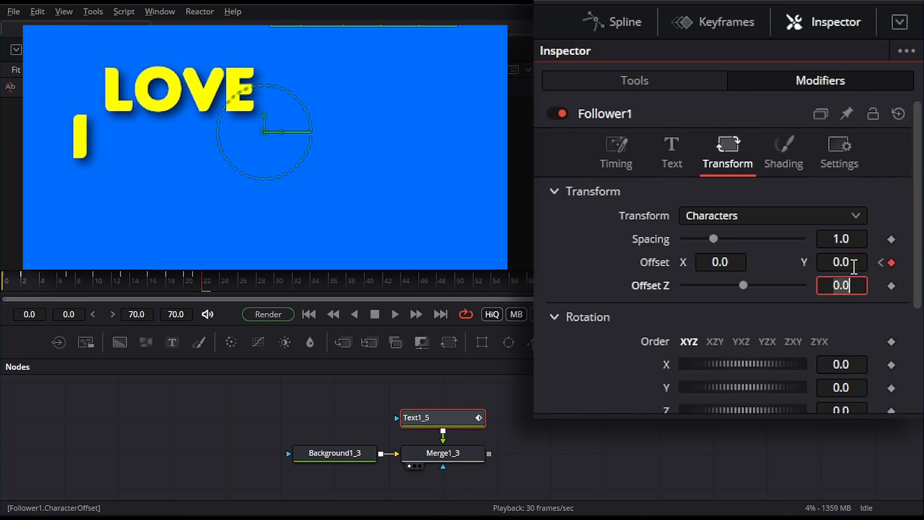
Play the bouncing text animation from the start to check it, then stop playback.
click(308, 314)
click(394, 315)
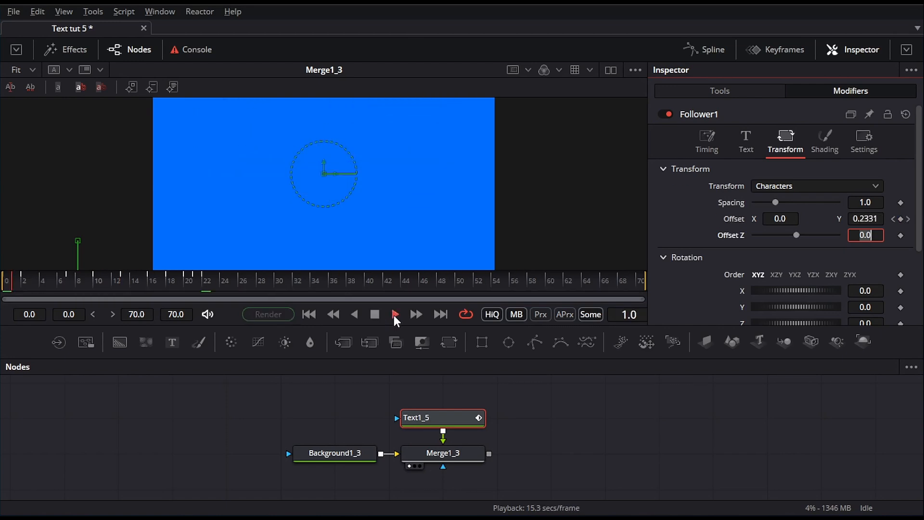
click(378, 313)
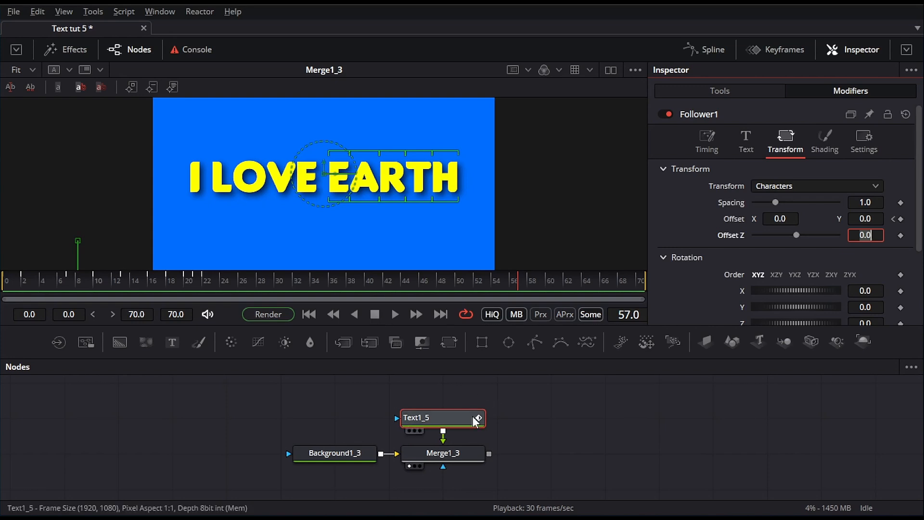
Open and enlarge the Spline editor, fit the curves in it, and hide the Delay by Character Position curve.
click(700, 52)
drag(727, 359, 727, 340)
drag(463, 424, 390, 425)
click(863, 350)
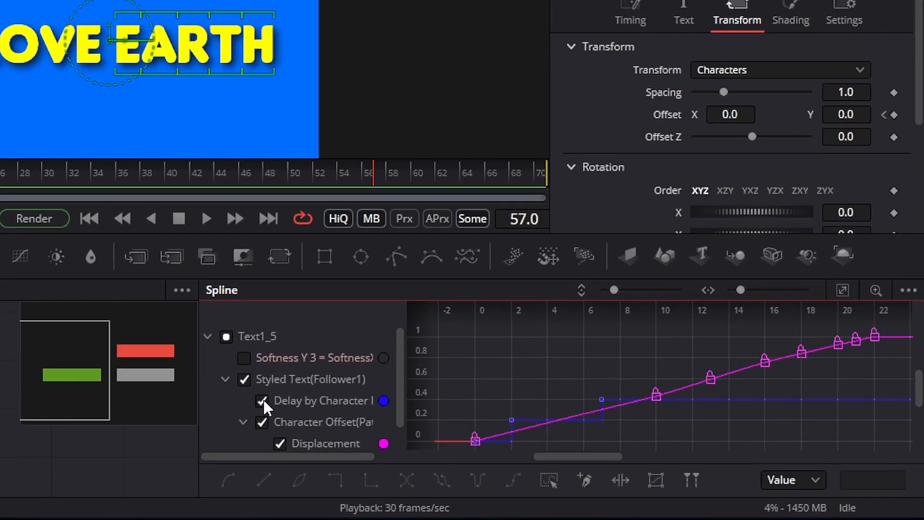
click(263, 400)
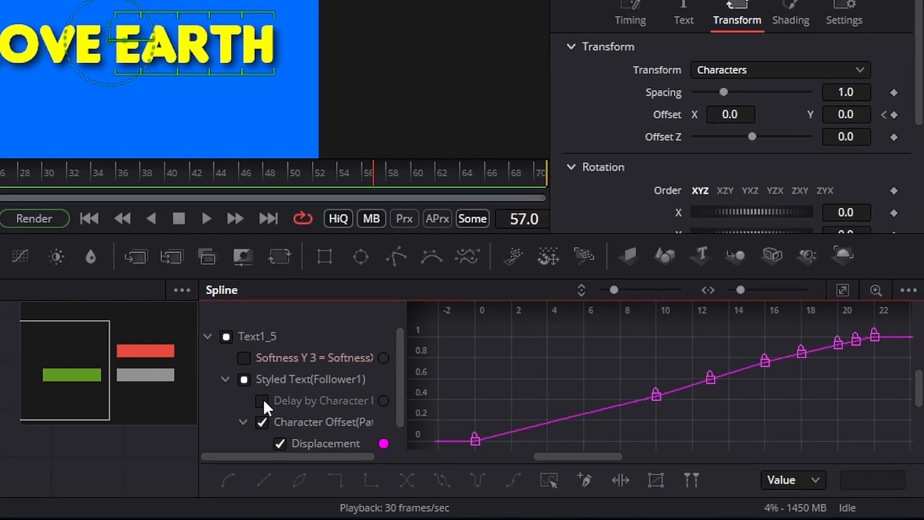
Apply an In Cubic ease to the Displacement curve's keyframes at frames 0 and 10, and play the animation.
drag(460, 346, 672, 453)
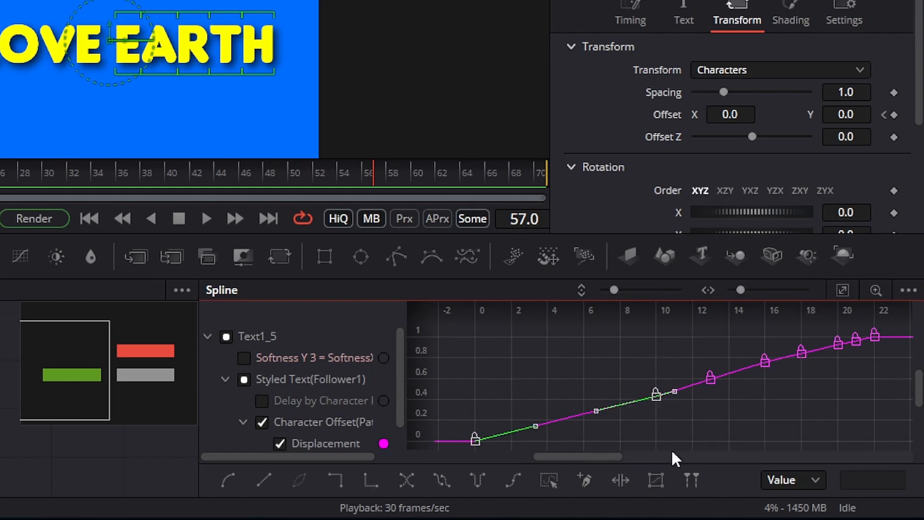
right_click(503, 389)
mouse_move(585, 132)
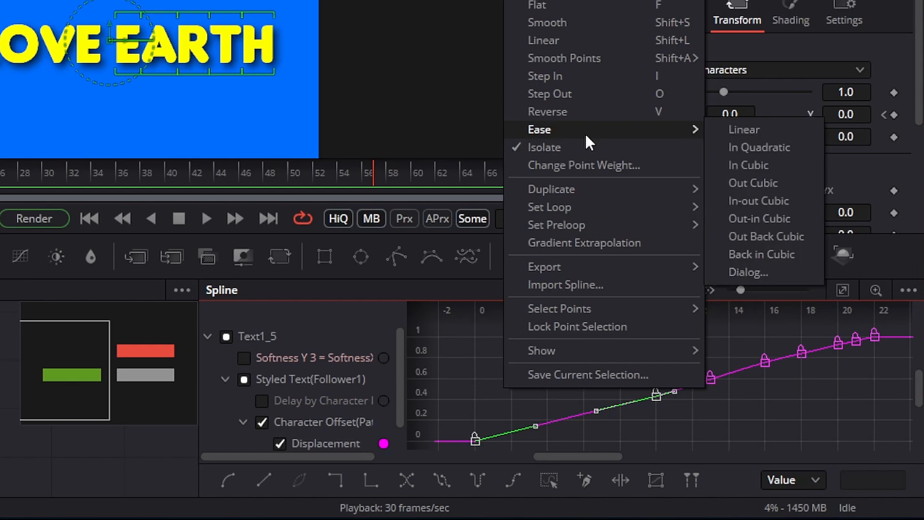
click(764, 163)
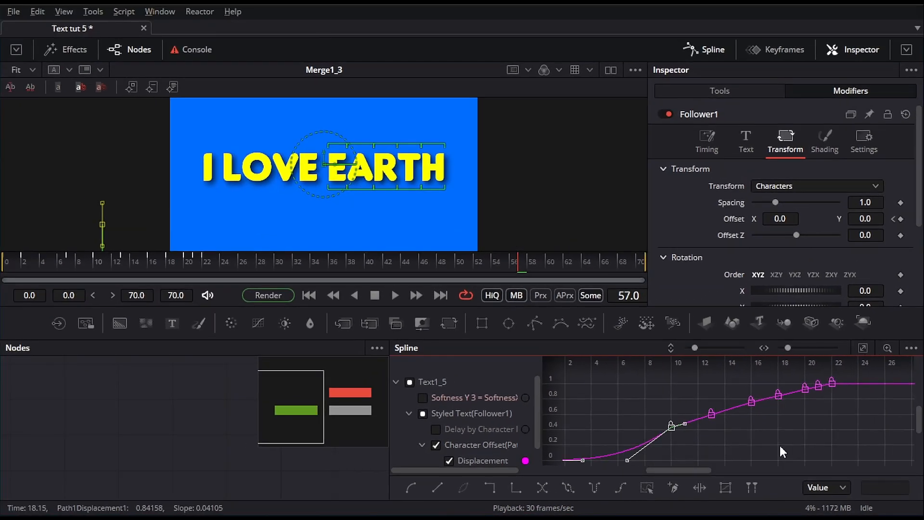
click(395, 295)
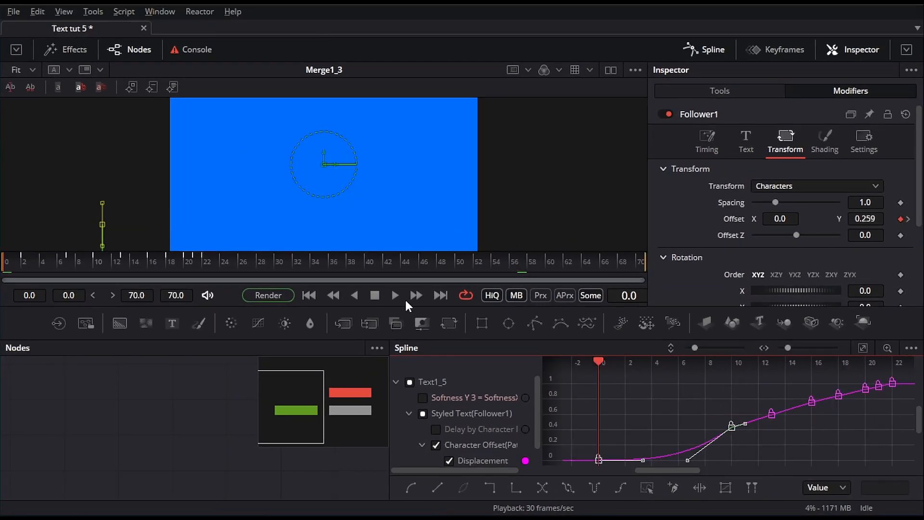